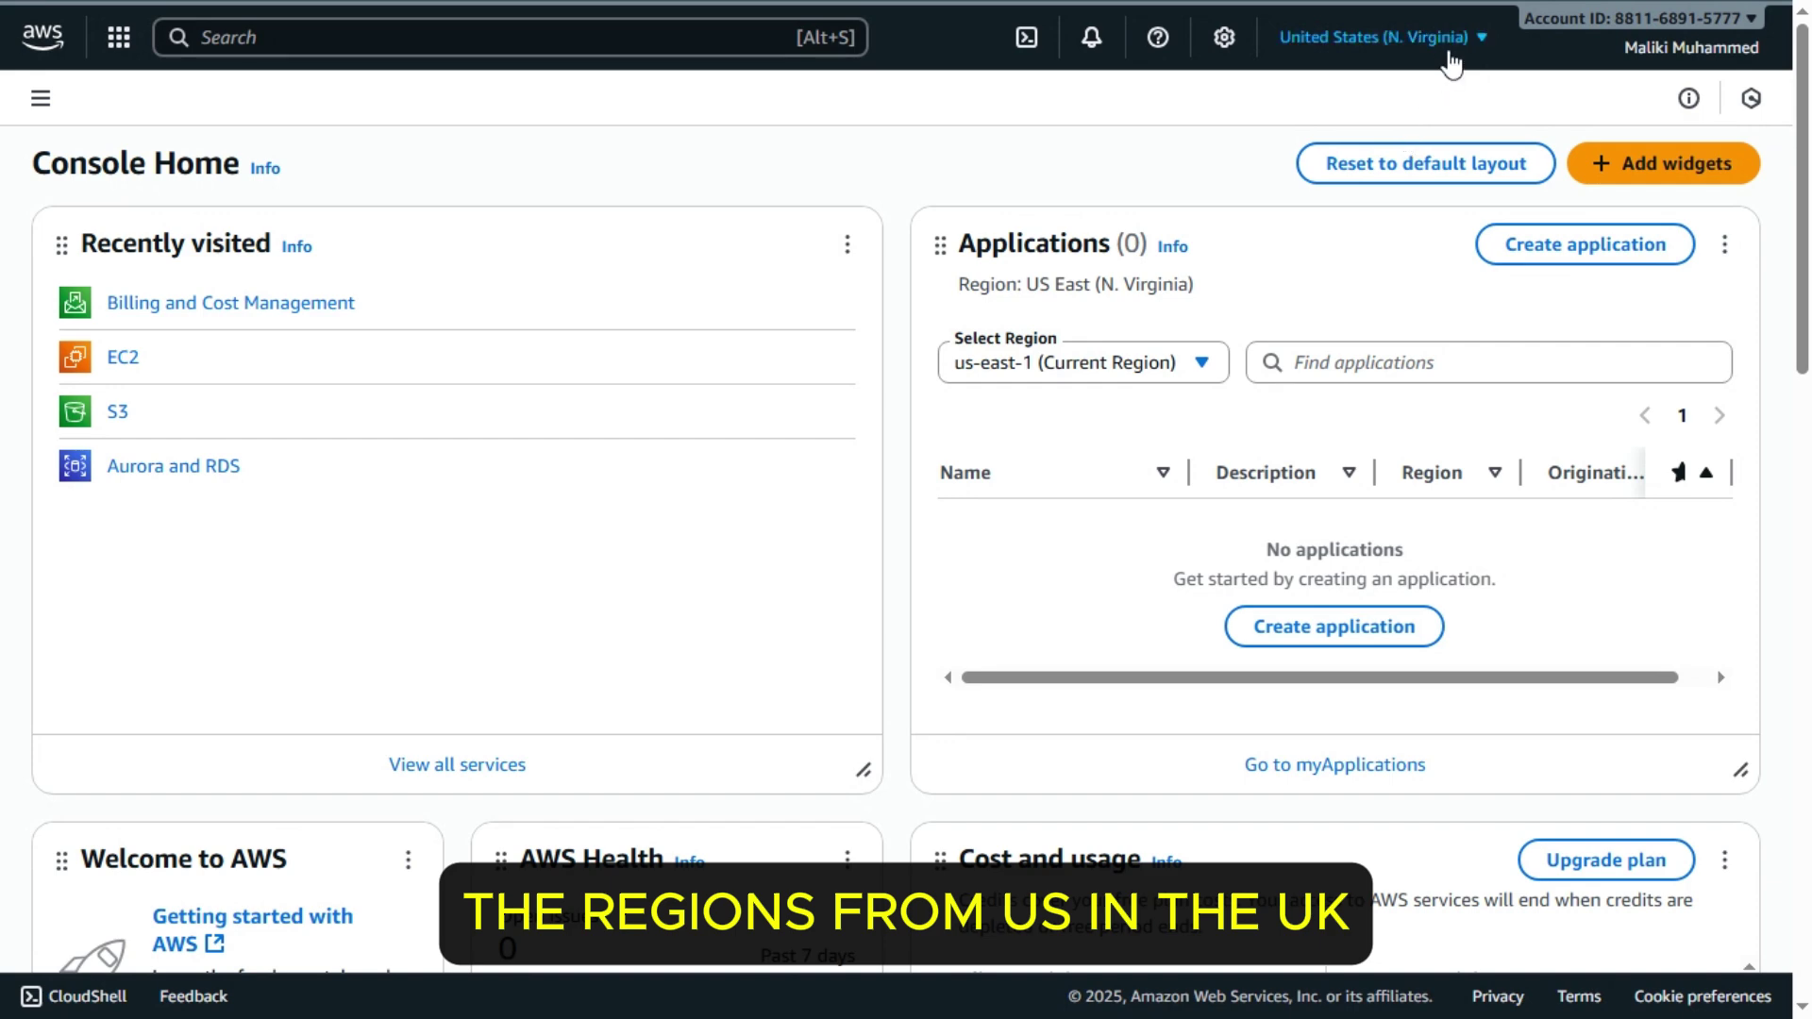
- Set the console region to United States (N. Virginia), us-east-1
{"action": "left_click", "coordinate": [1442, 58]}
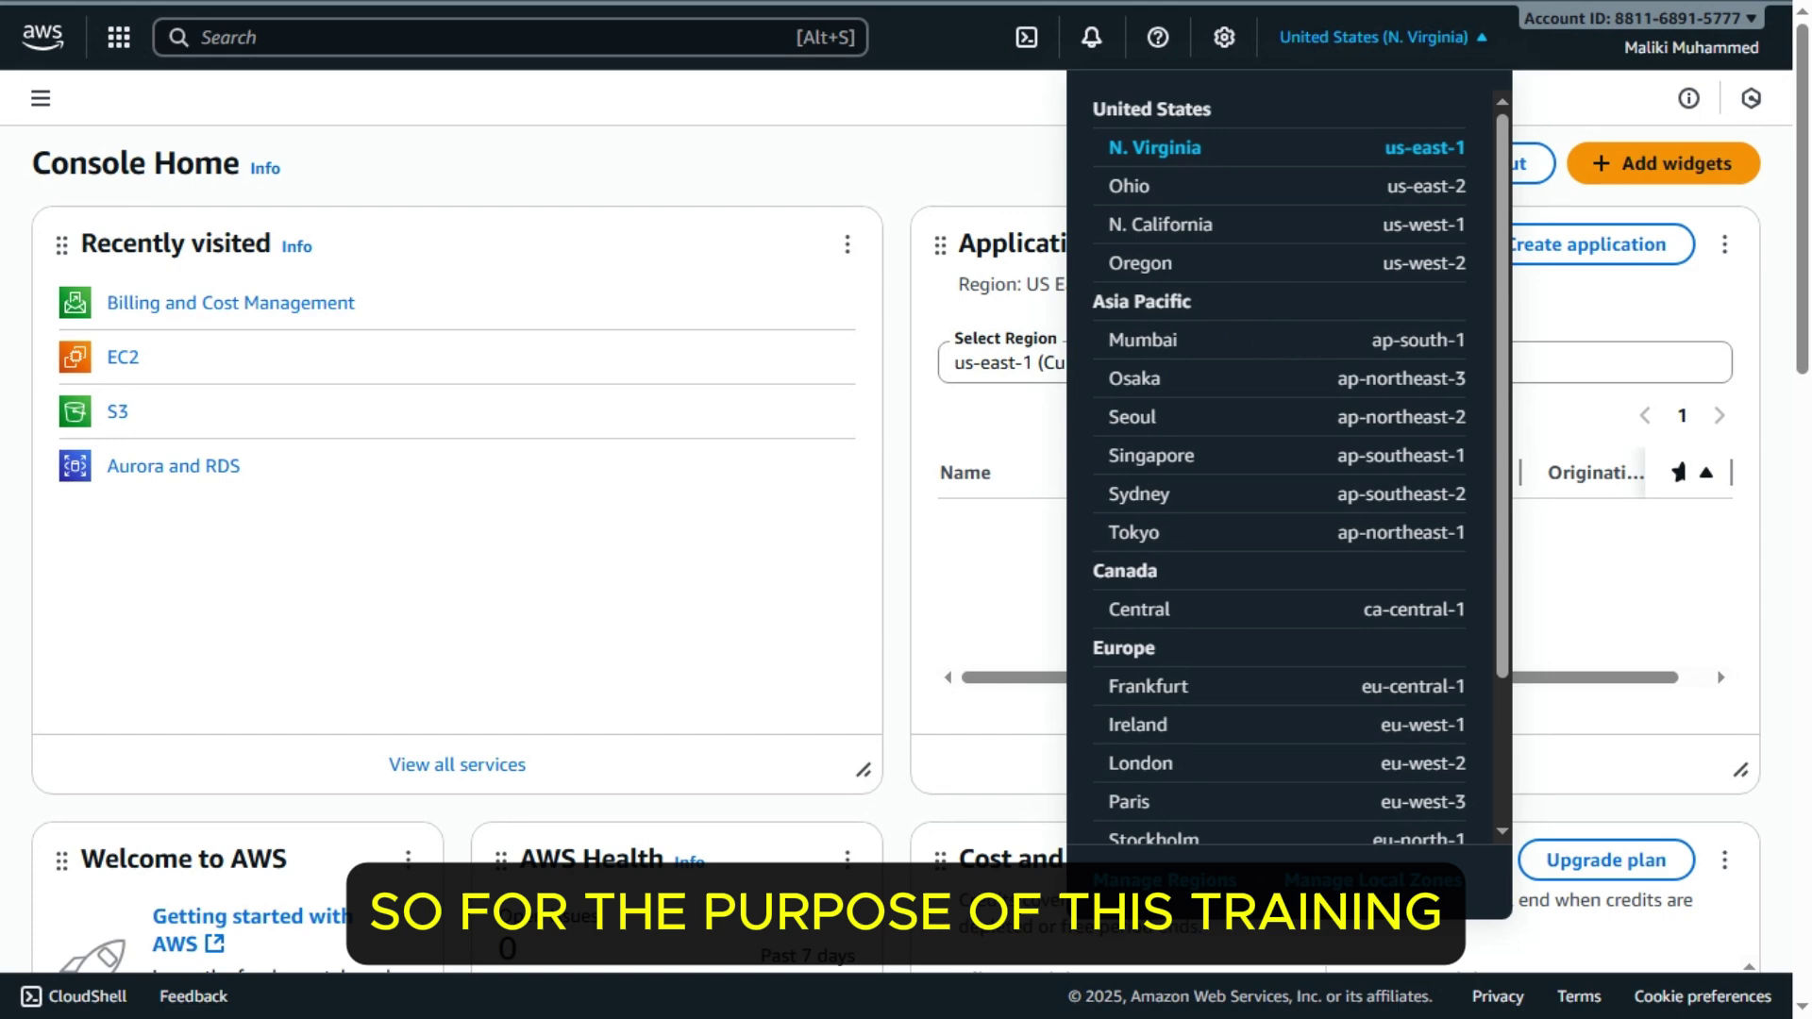
{"action": "left_click", "coordinate": [1145, 147]}
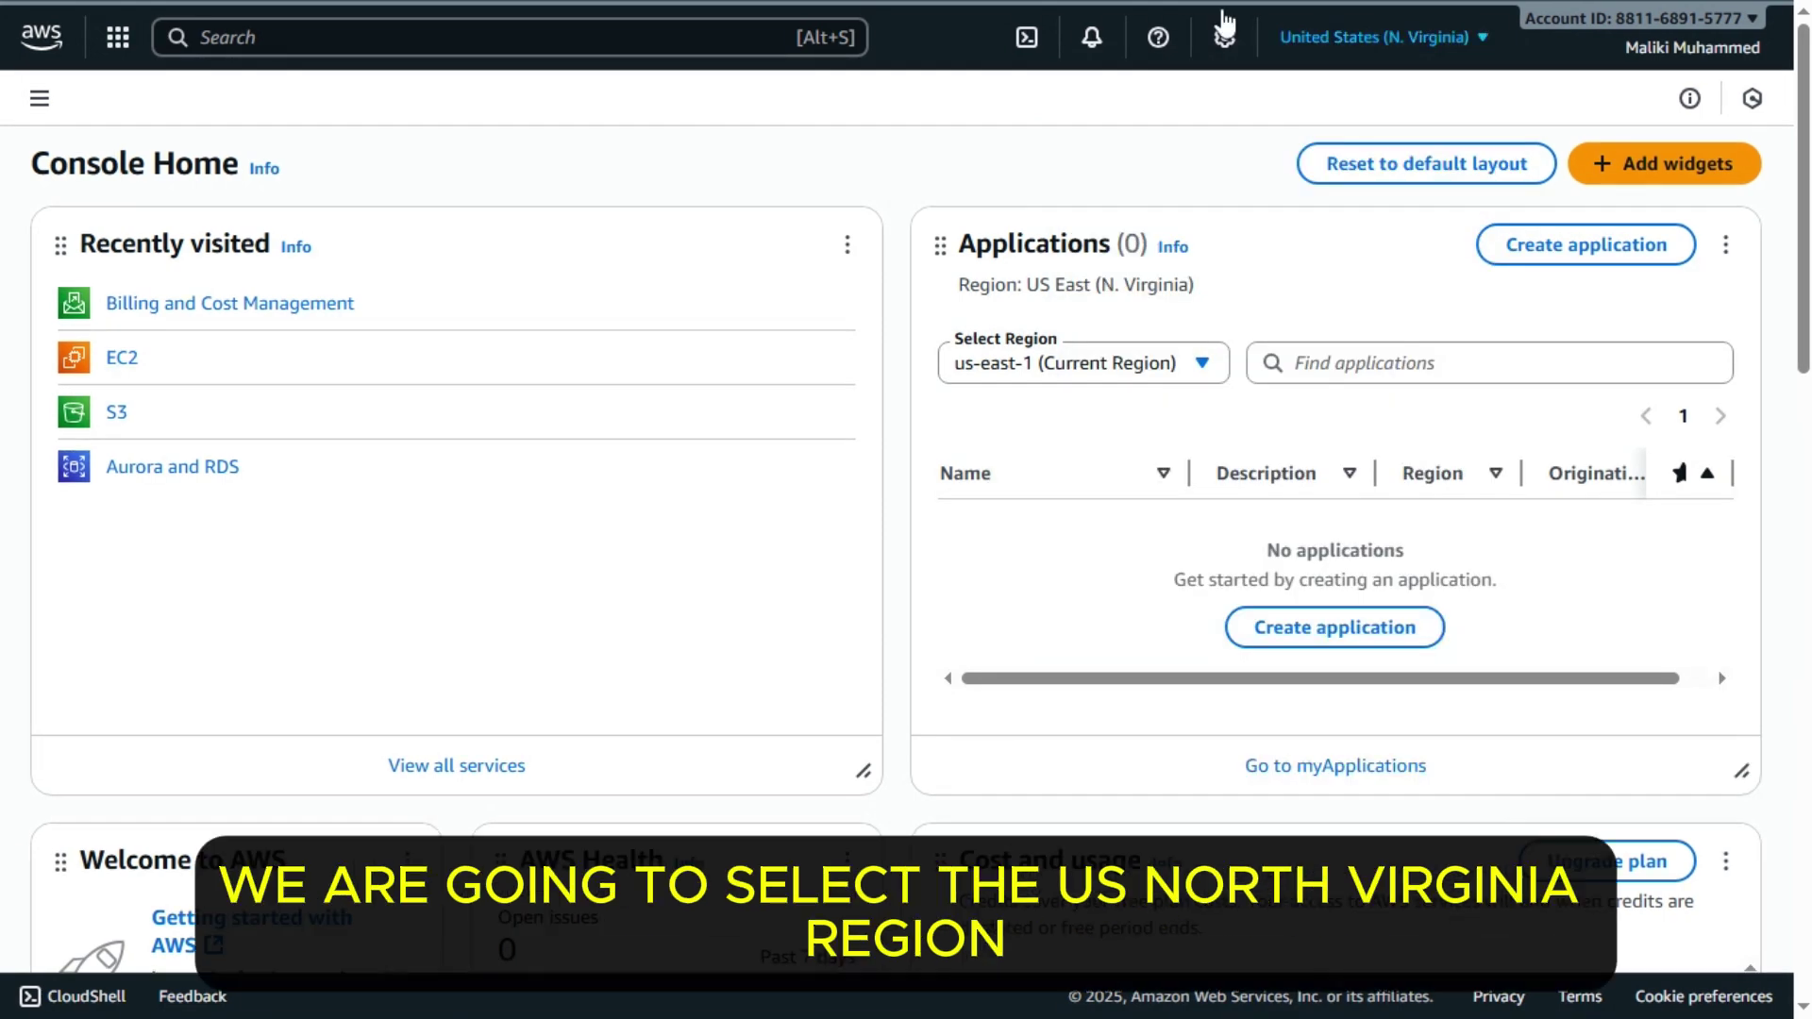
{"action": "left_click", "coordinate": [1399, 56]}
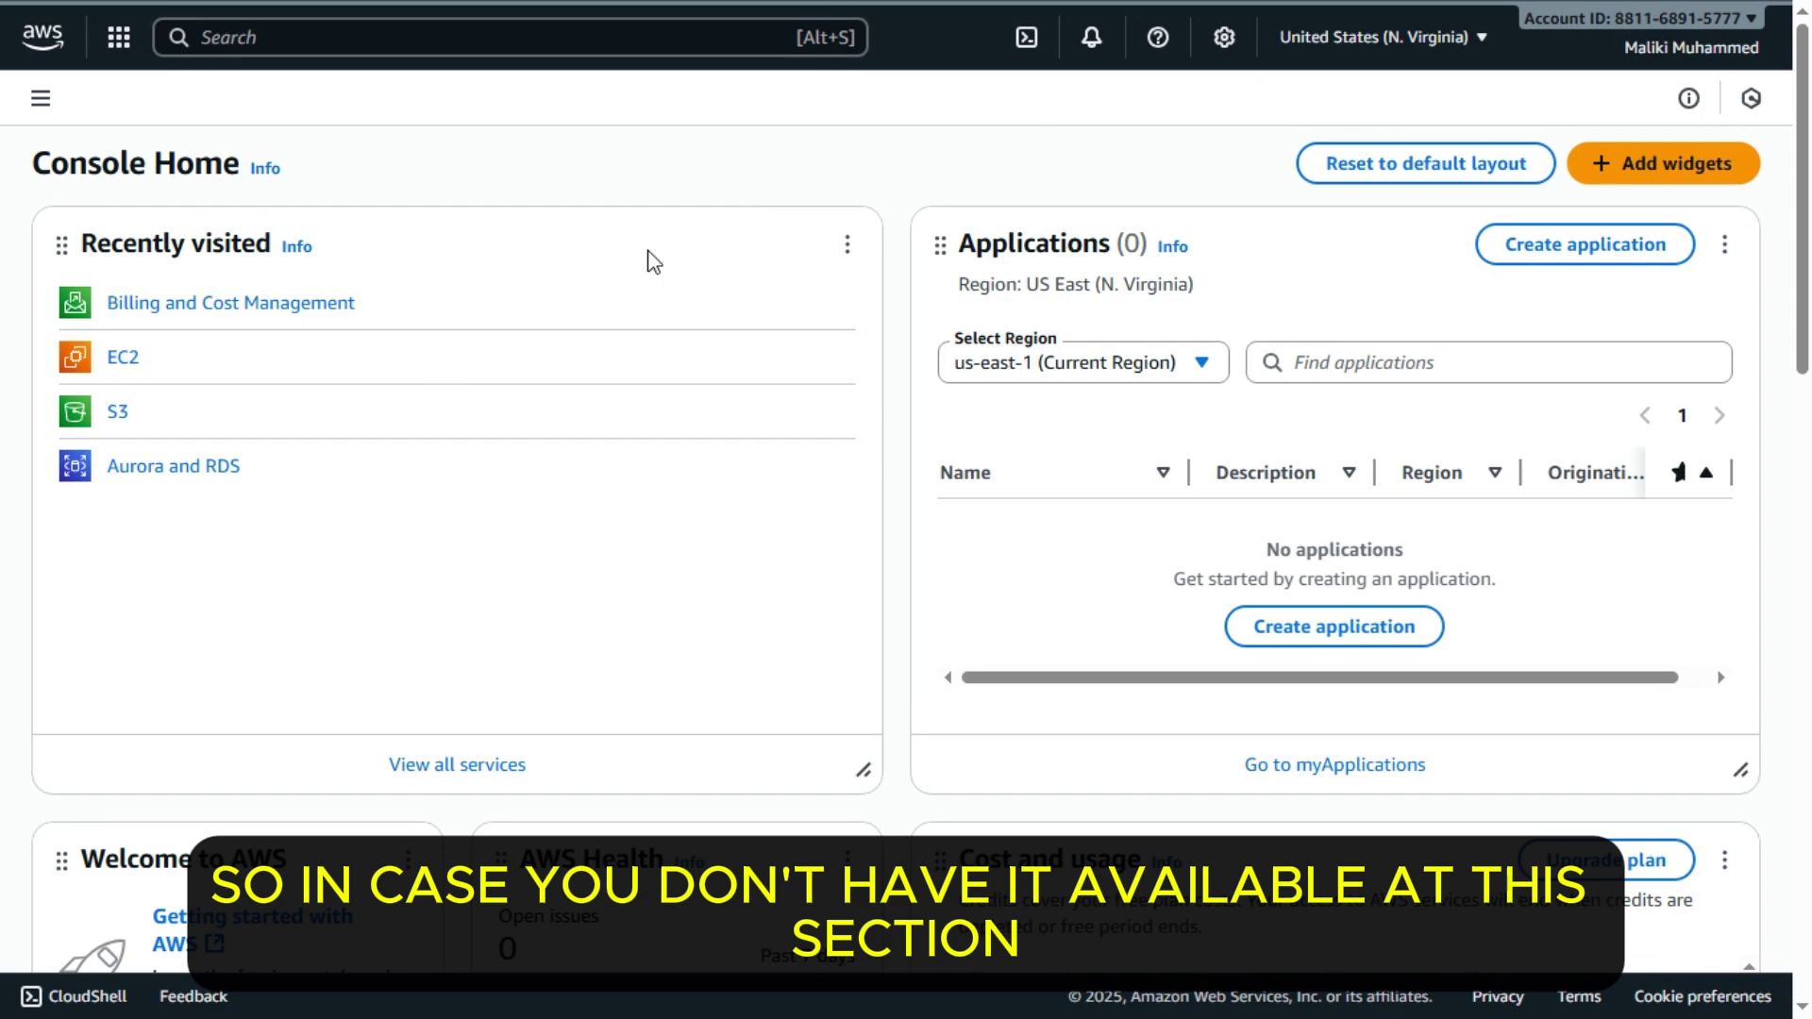
- Search the AWS services for ec2 and close the search results
{"action": "left_click", "coordinate": [401, 32]}
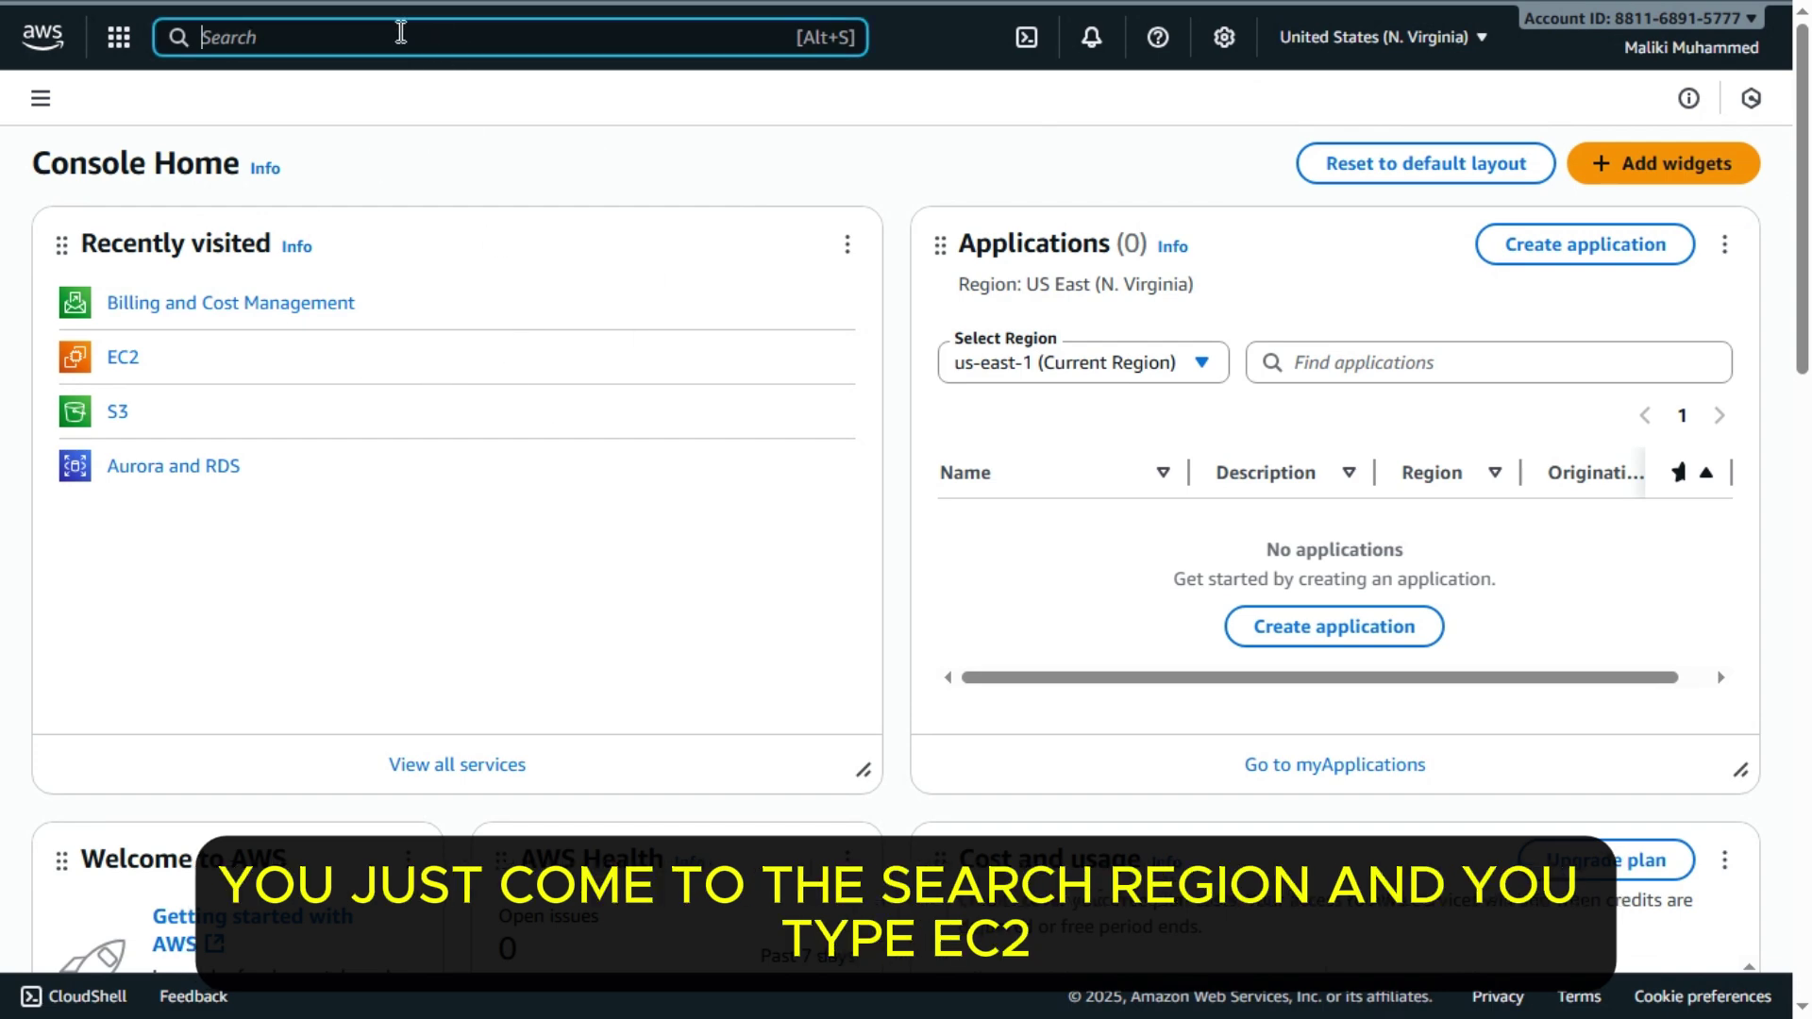
{"action": "type", "text": "e"}
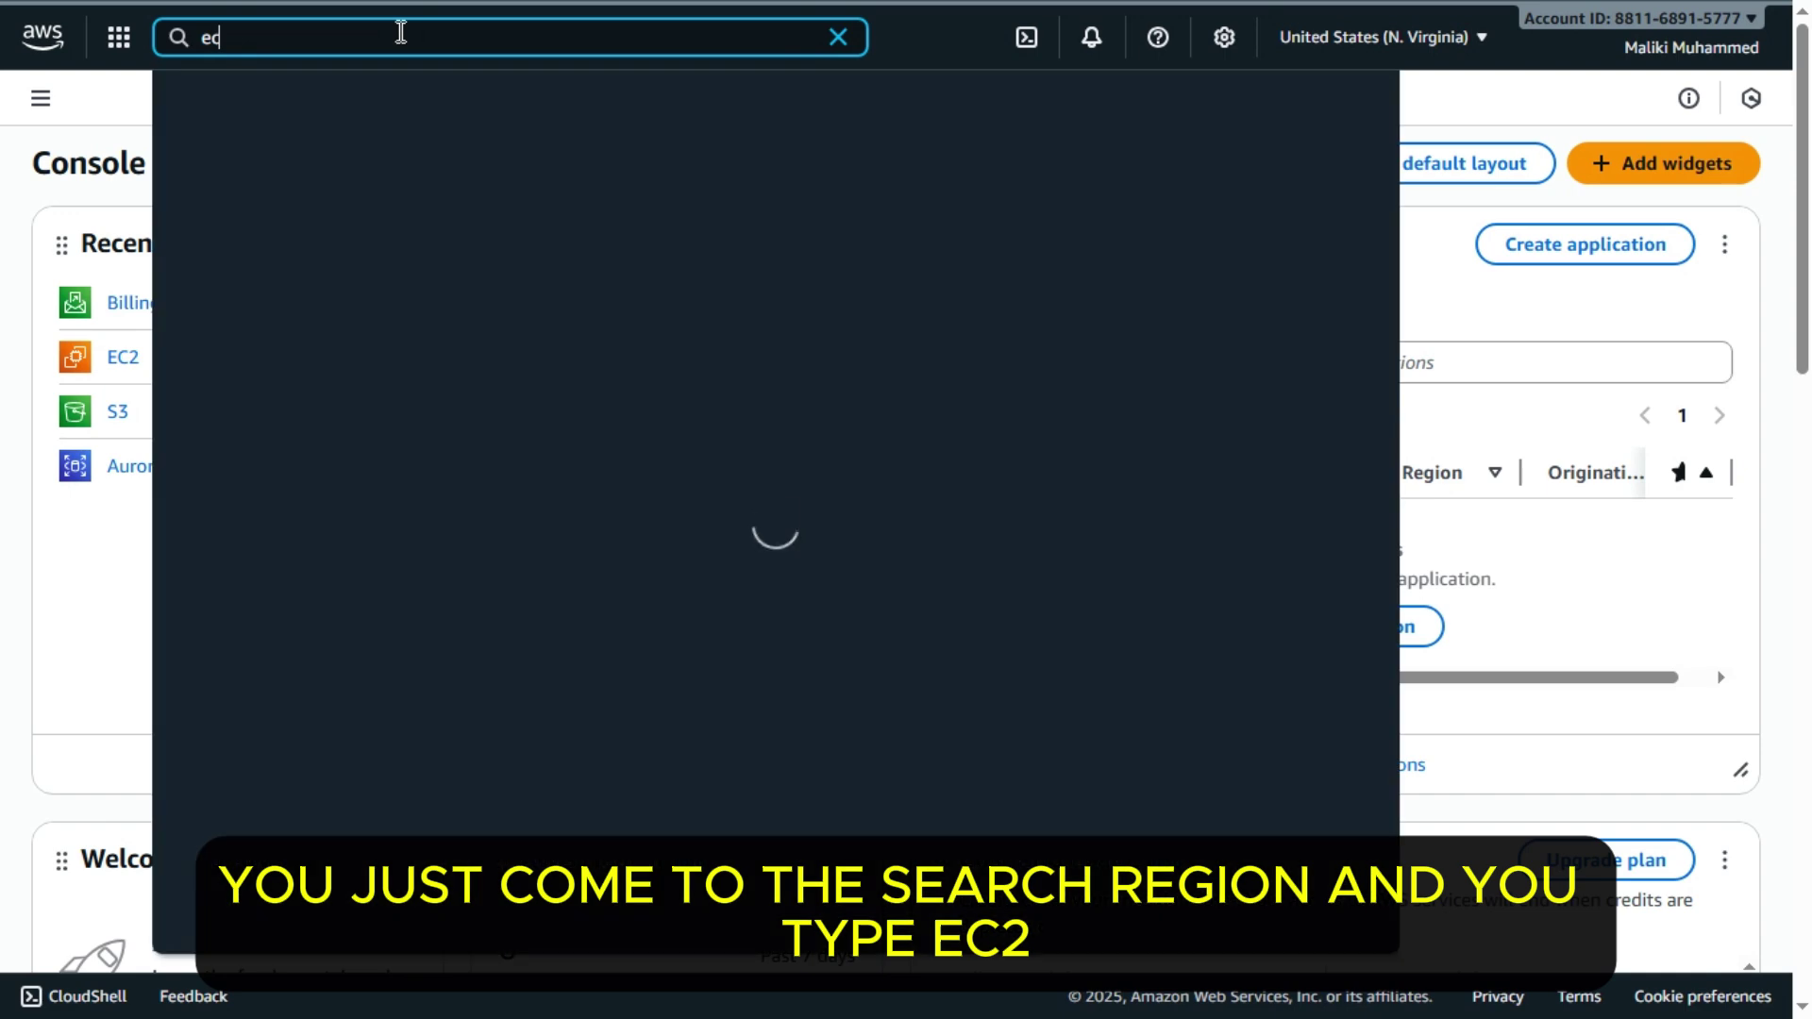
{"action": "type", "text": "c"}
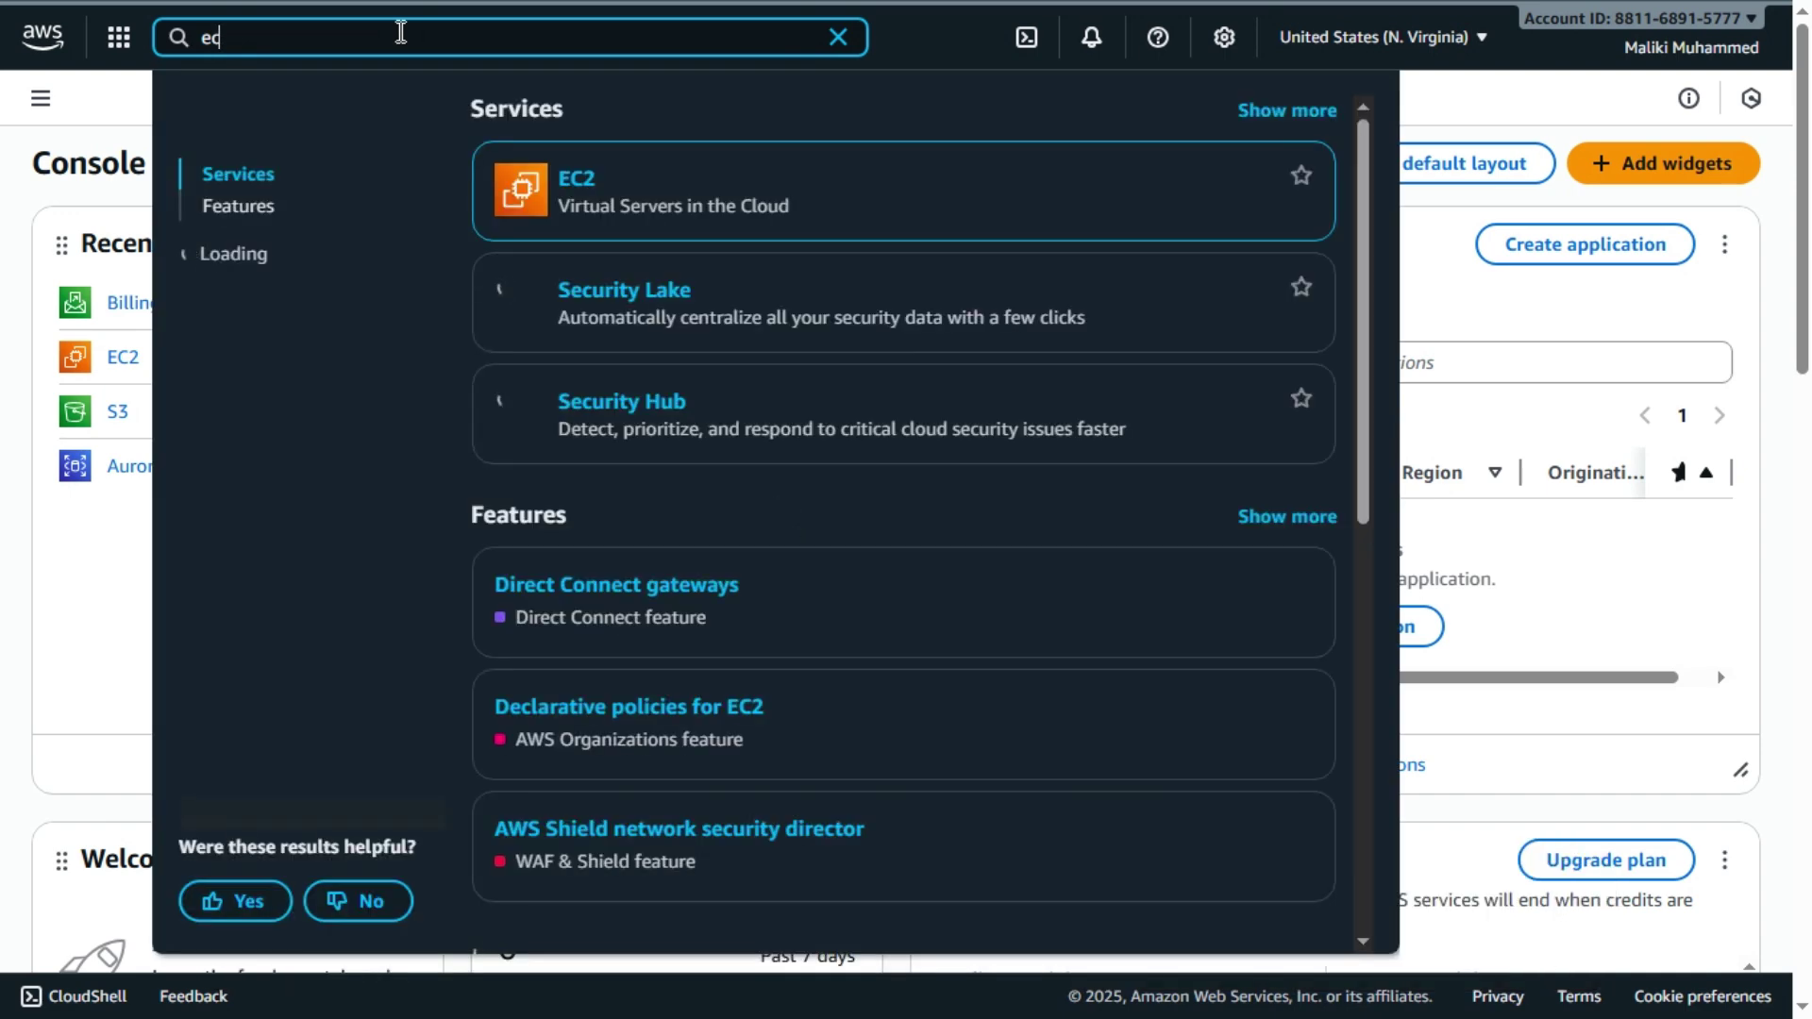
{"action": "type", "text": "2"}
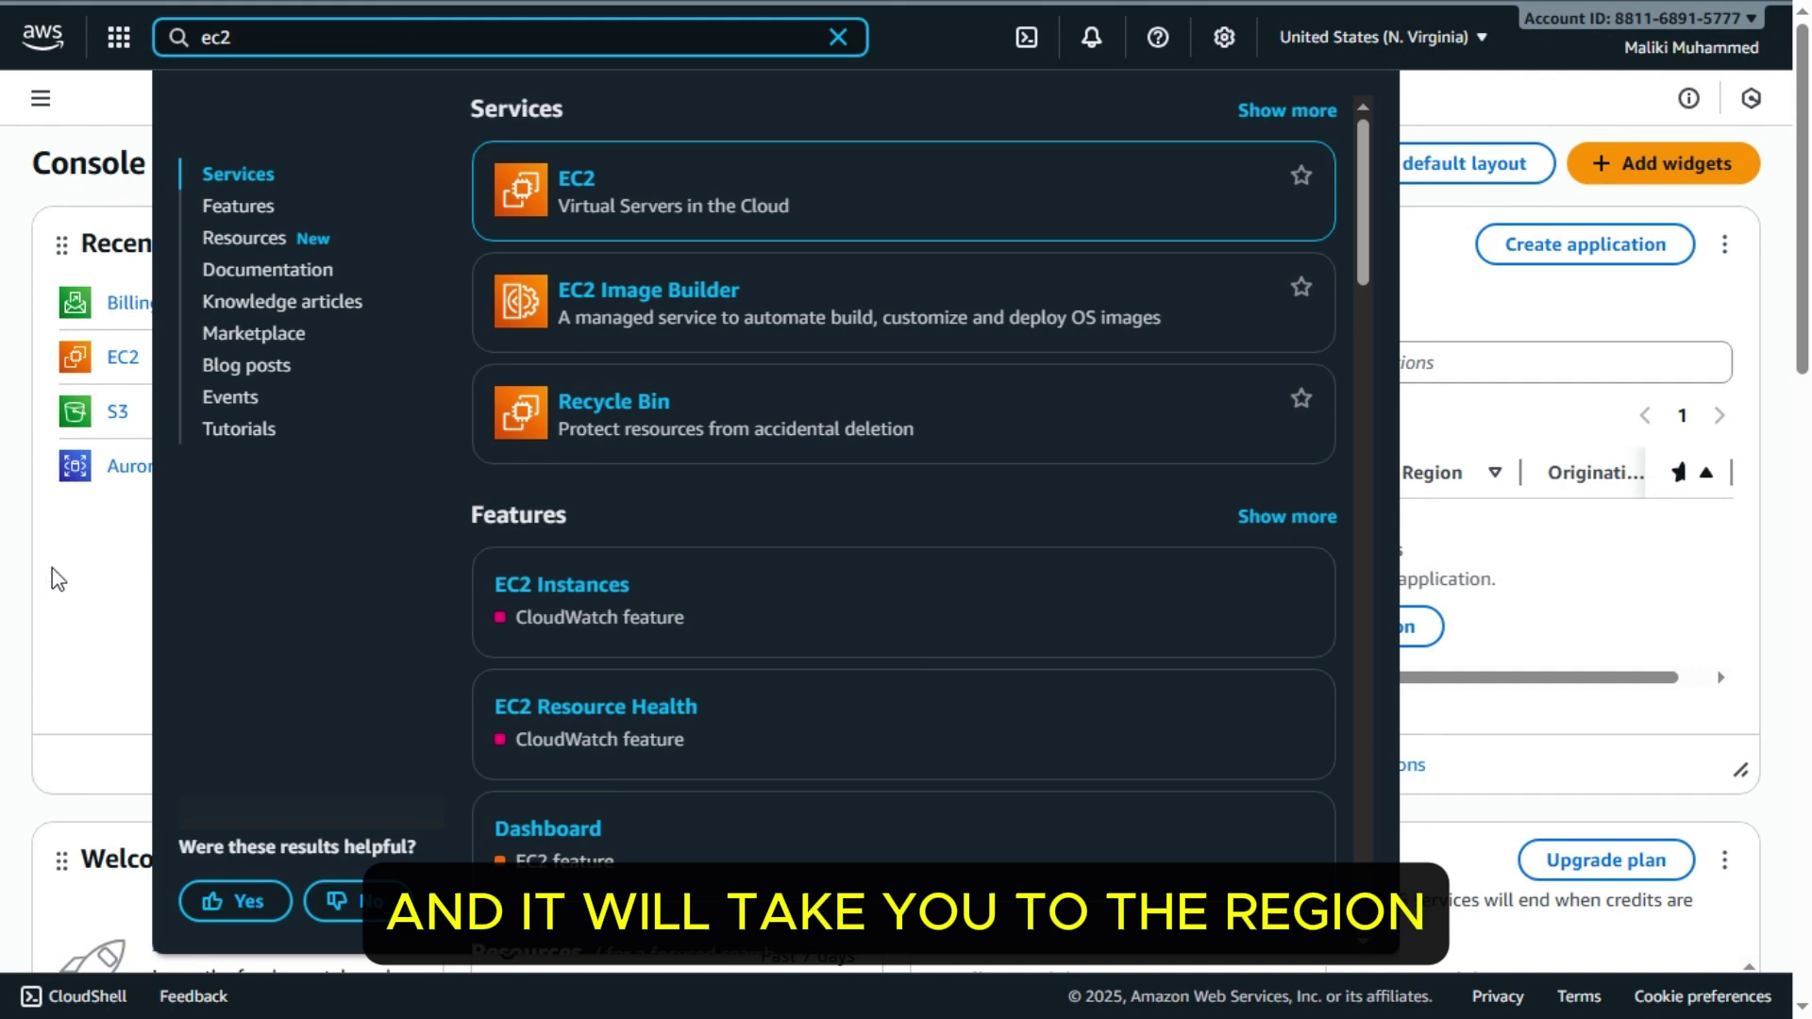
{"action": "left_click", "coordinate": [51, 569]}
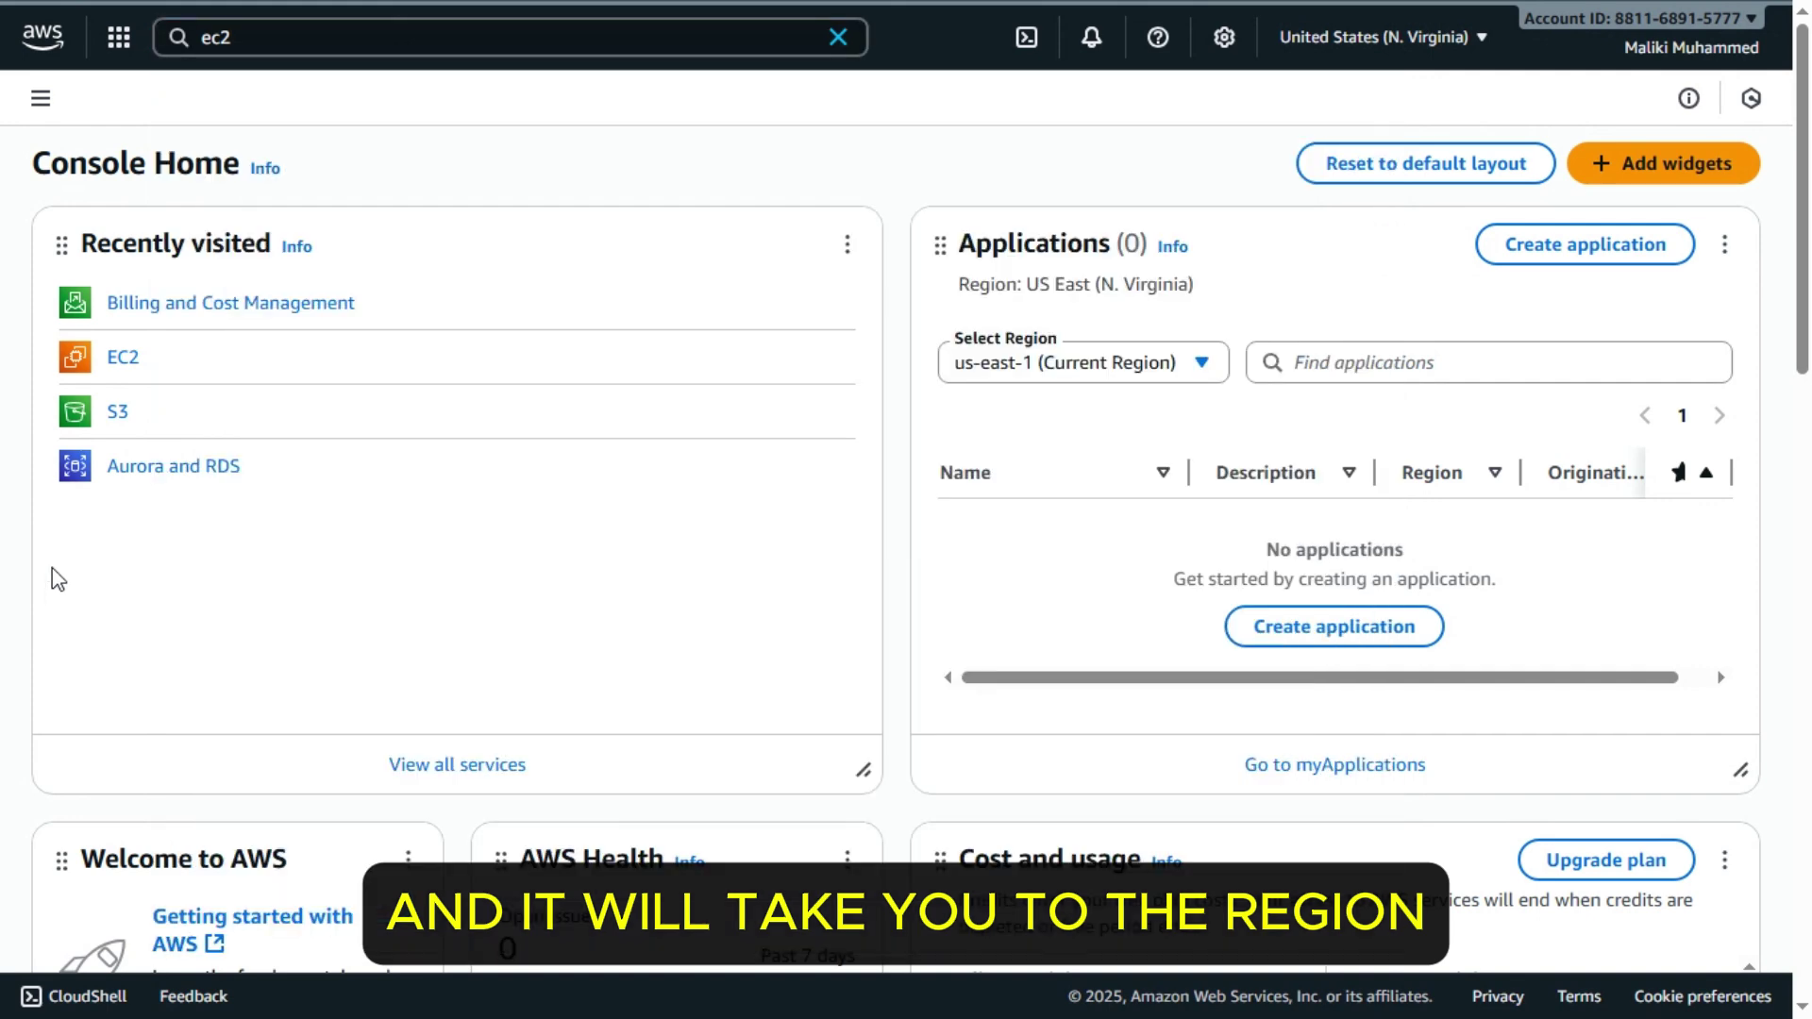
- Start launching a new EC2 instance and name it ec2-launch333
{"action": "left_click", "coordinate": [117, 364]}
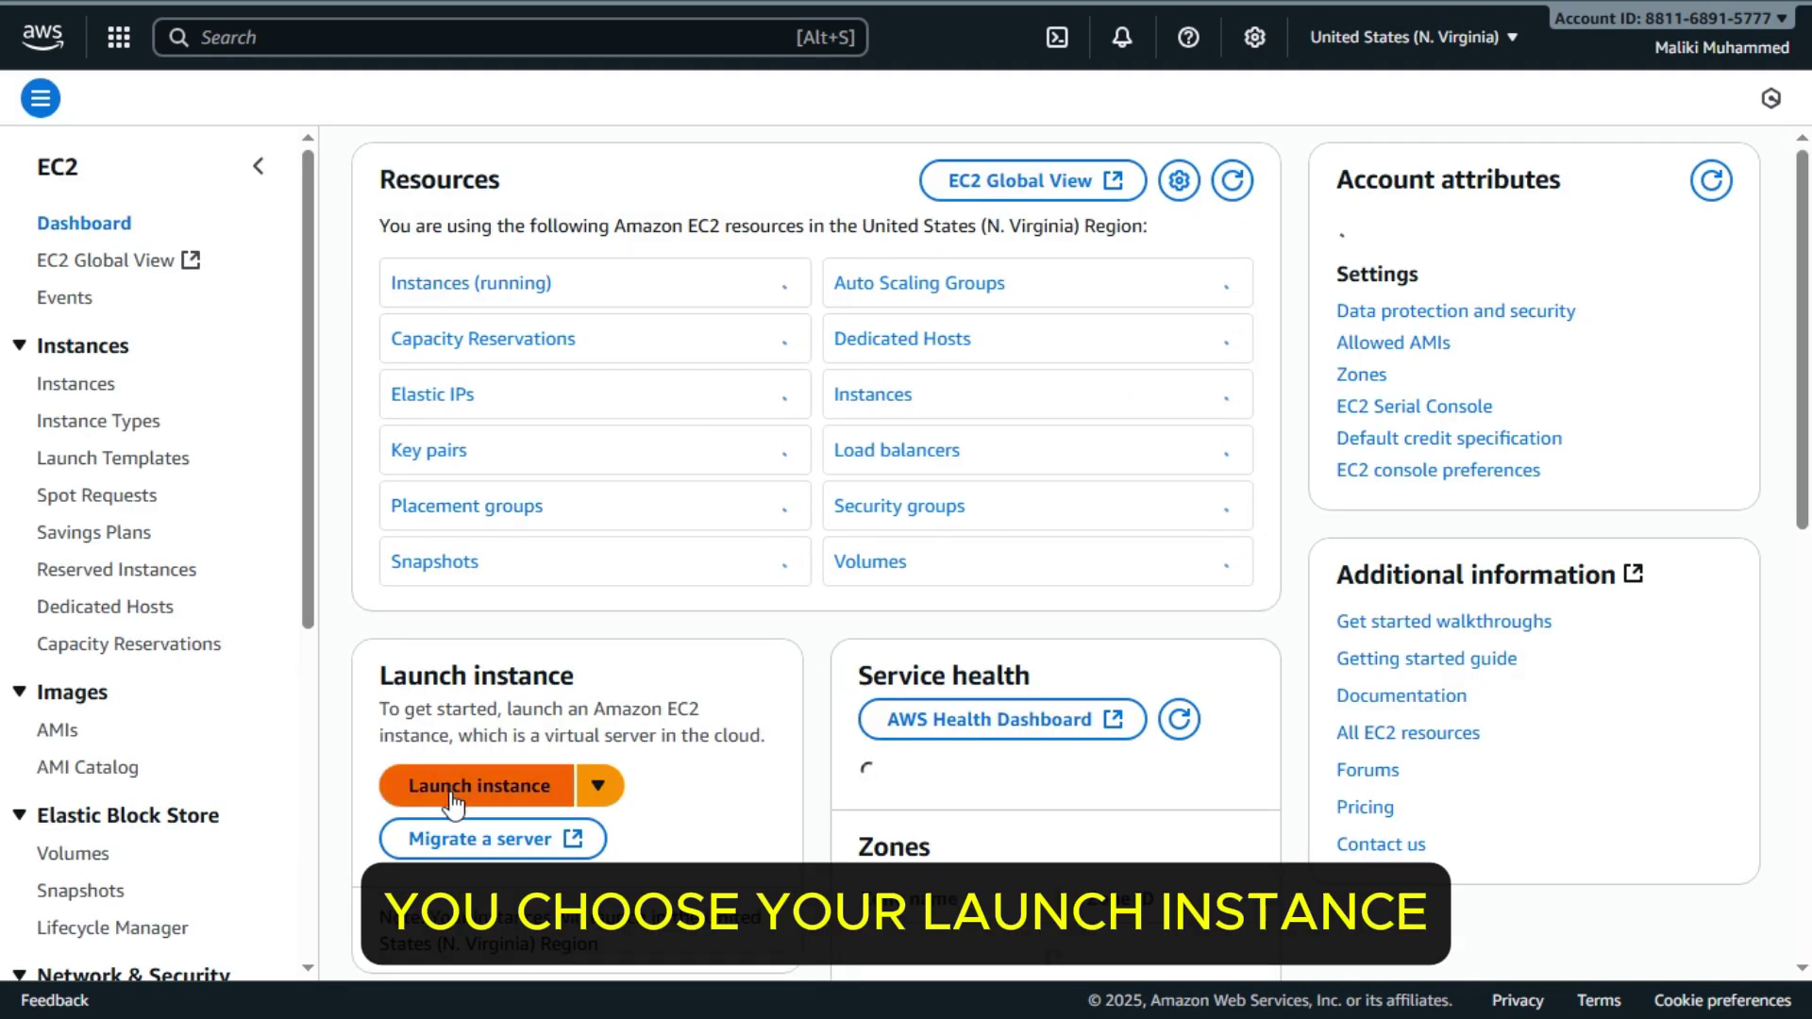
{"action": "left_click", "coordinate": [488, 793]}
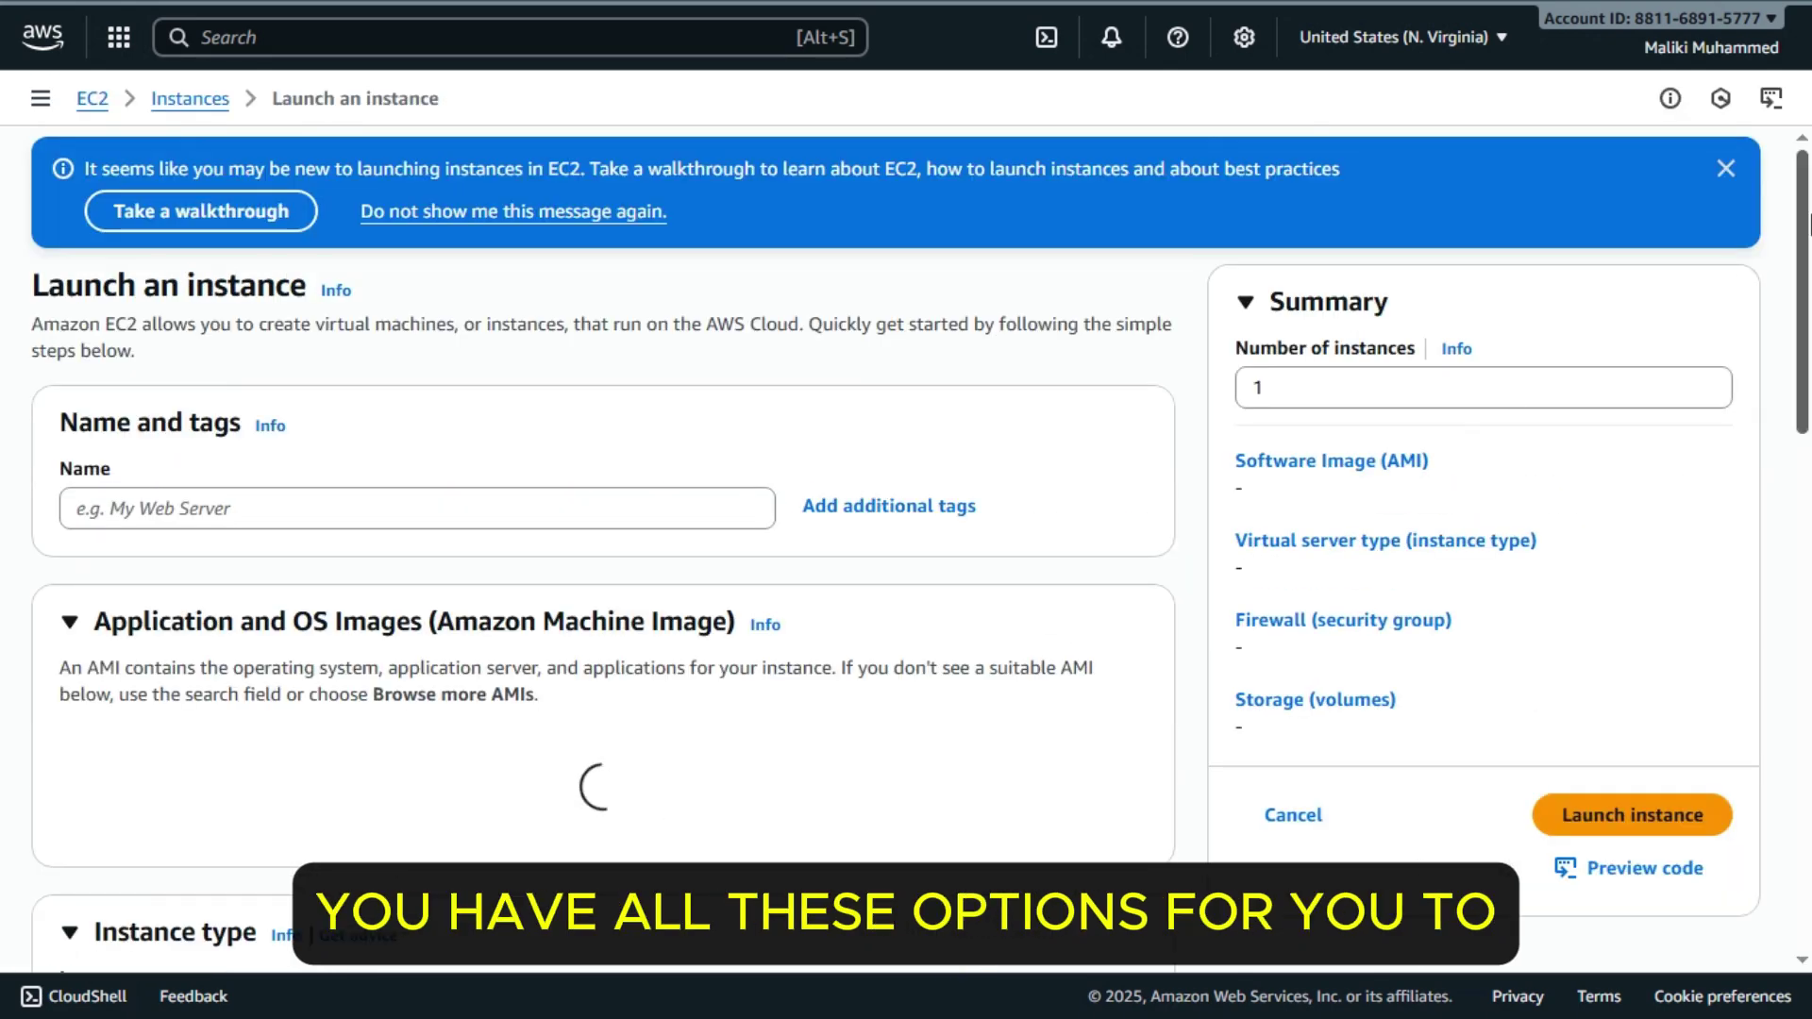
{"action": "left_click_drag", "start_coordinate": [1808, 225], "coordinate": [1807, 283]}
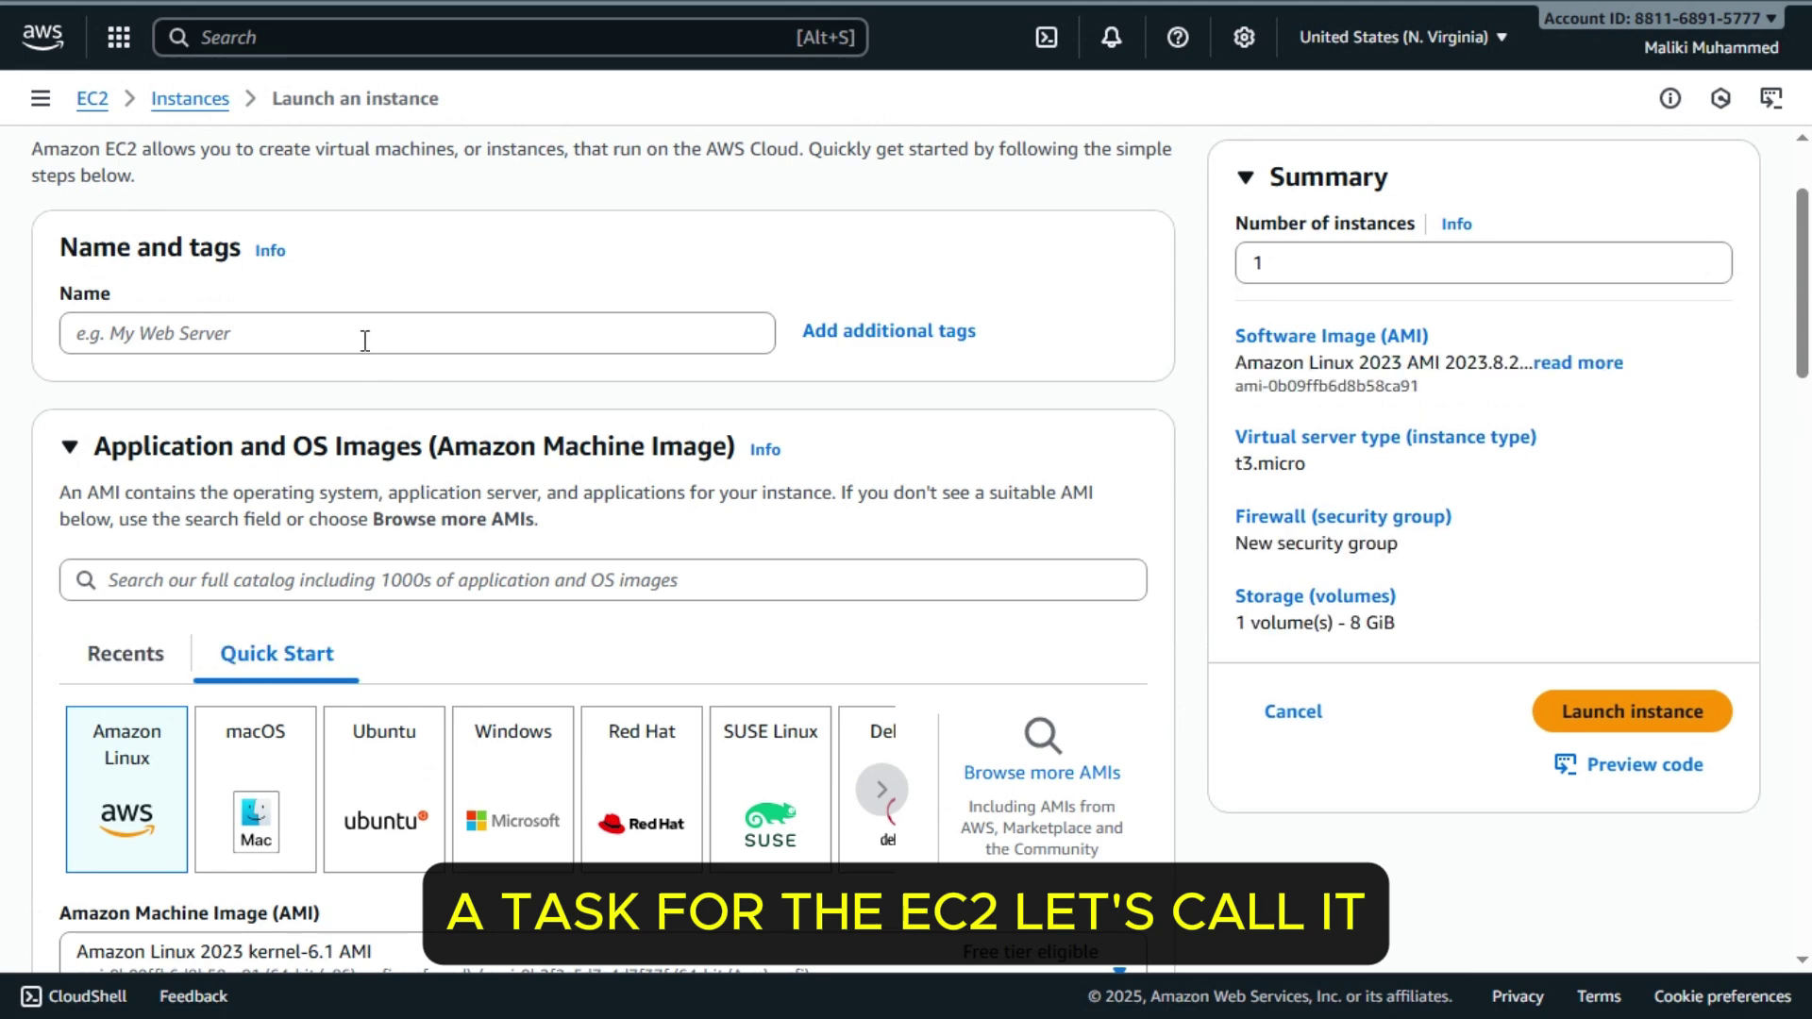
{"action": "left_click", "coordinate": [364, 341]}
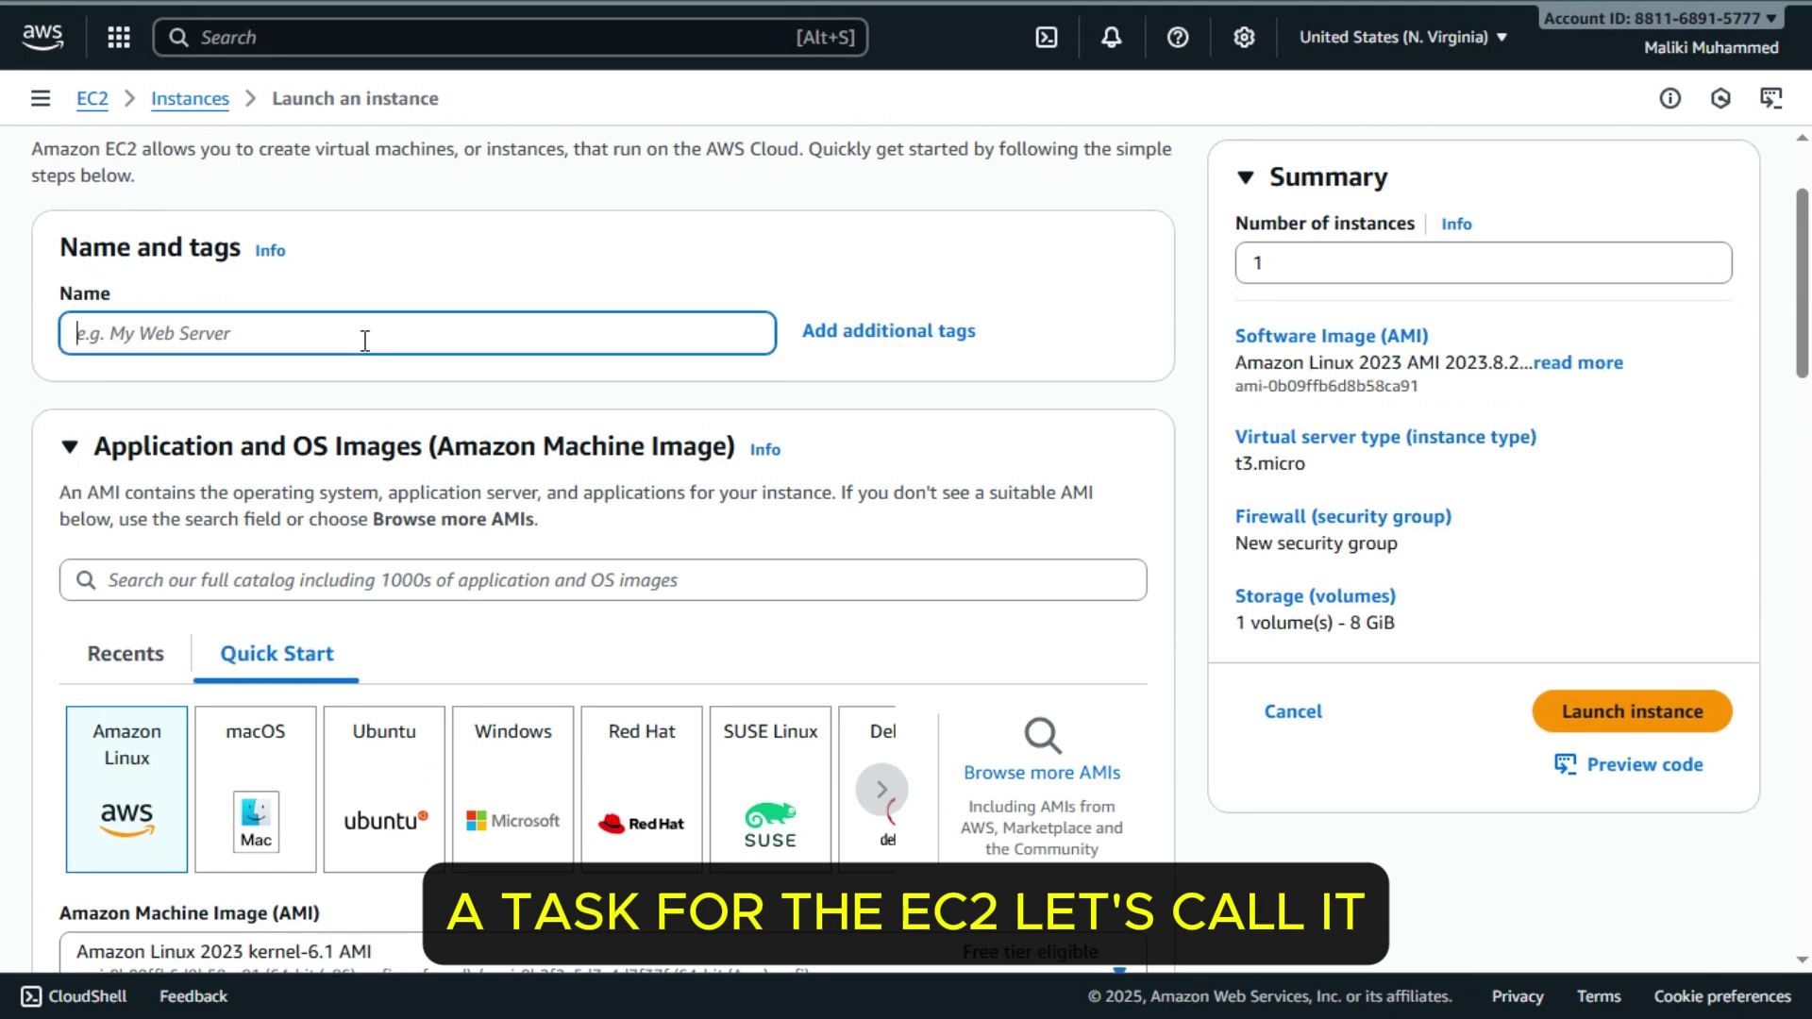
{"action": "type", "text": "ec2"}
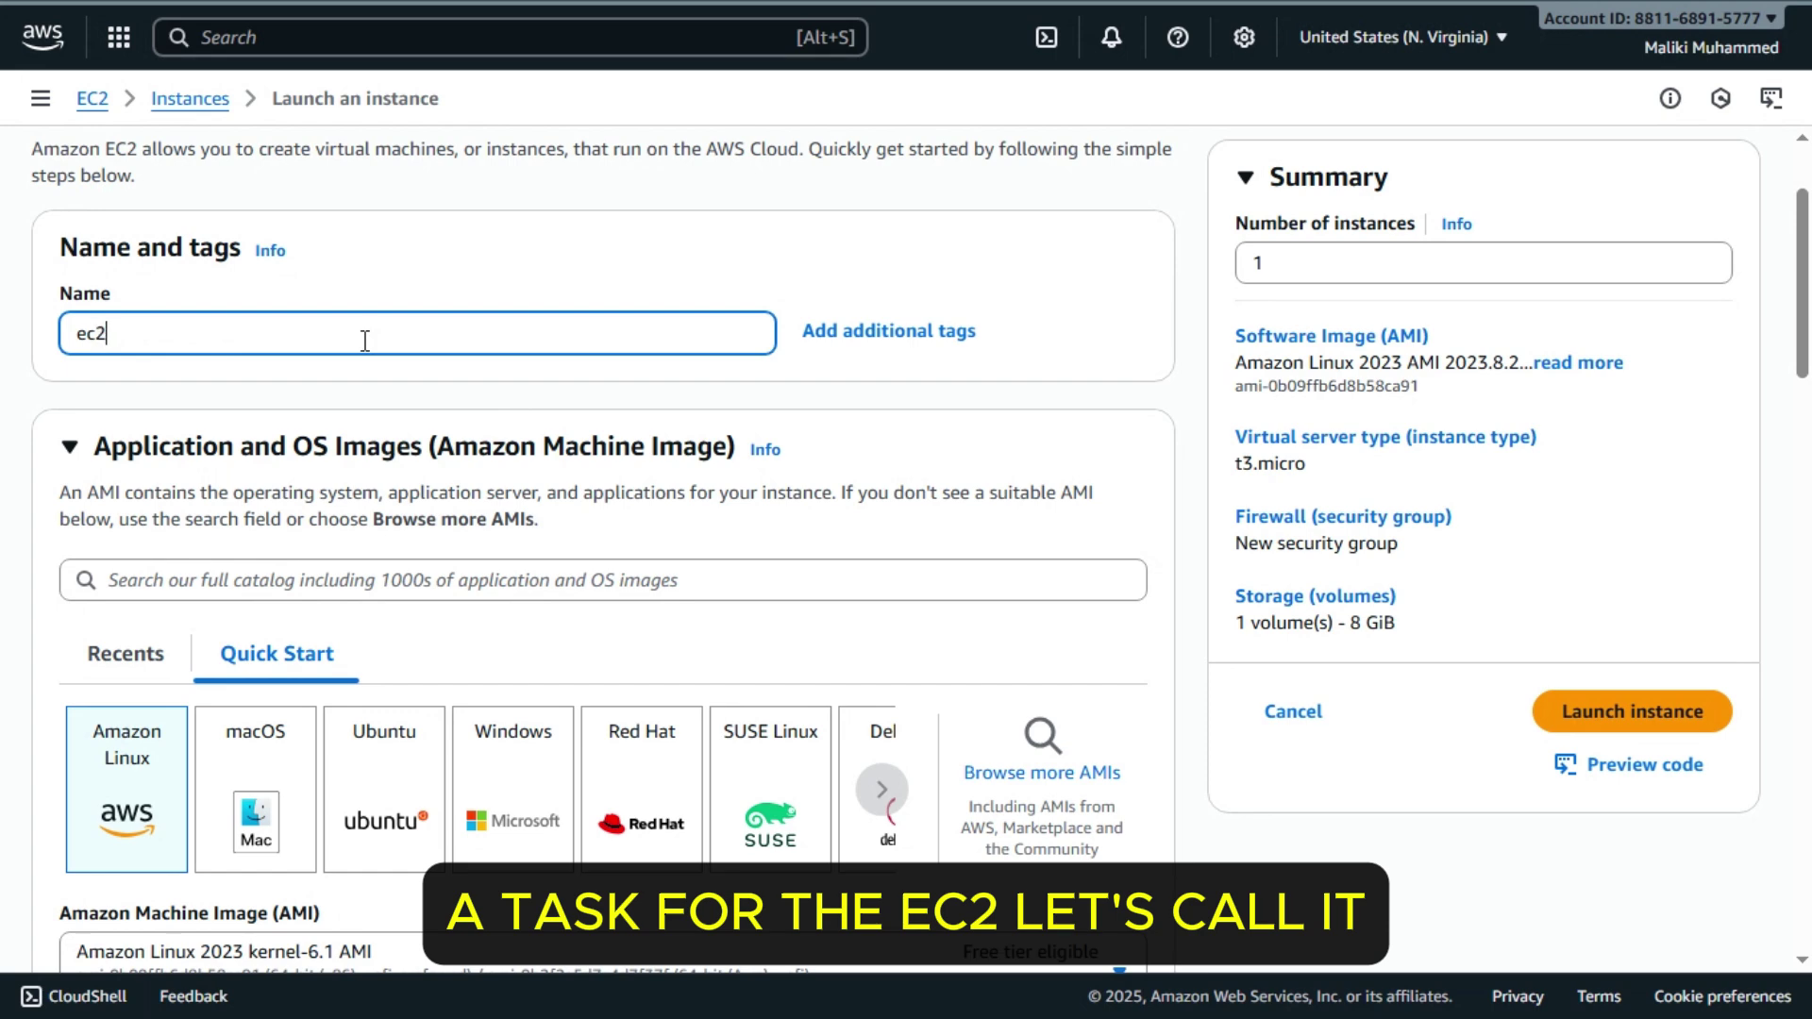
{"action": "type", "text": "-la"}
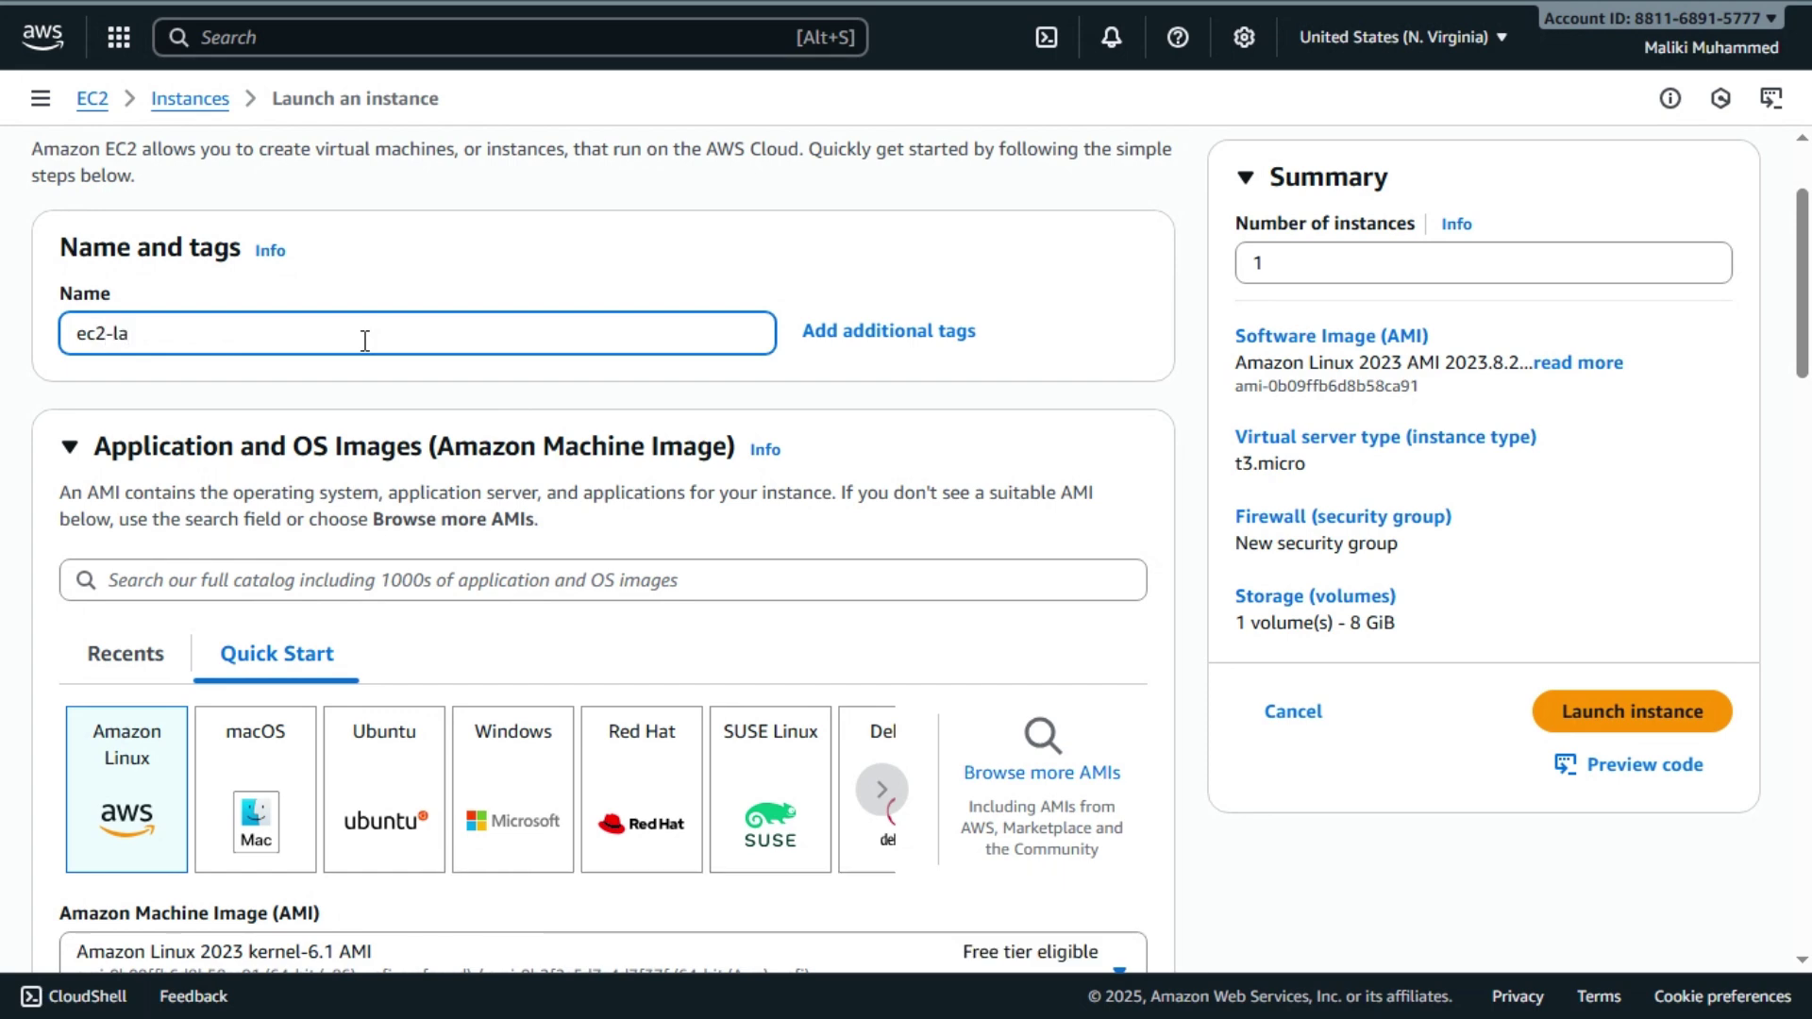
{"action": "type", "text": "unch333"}
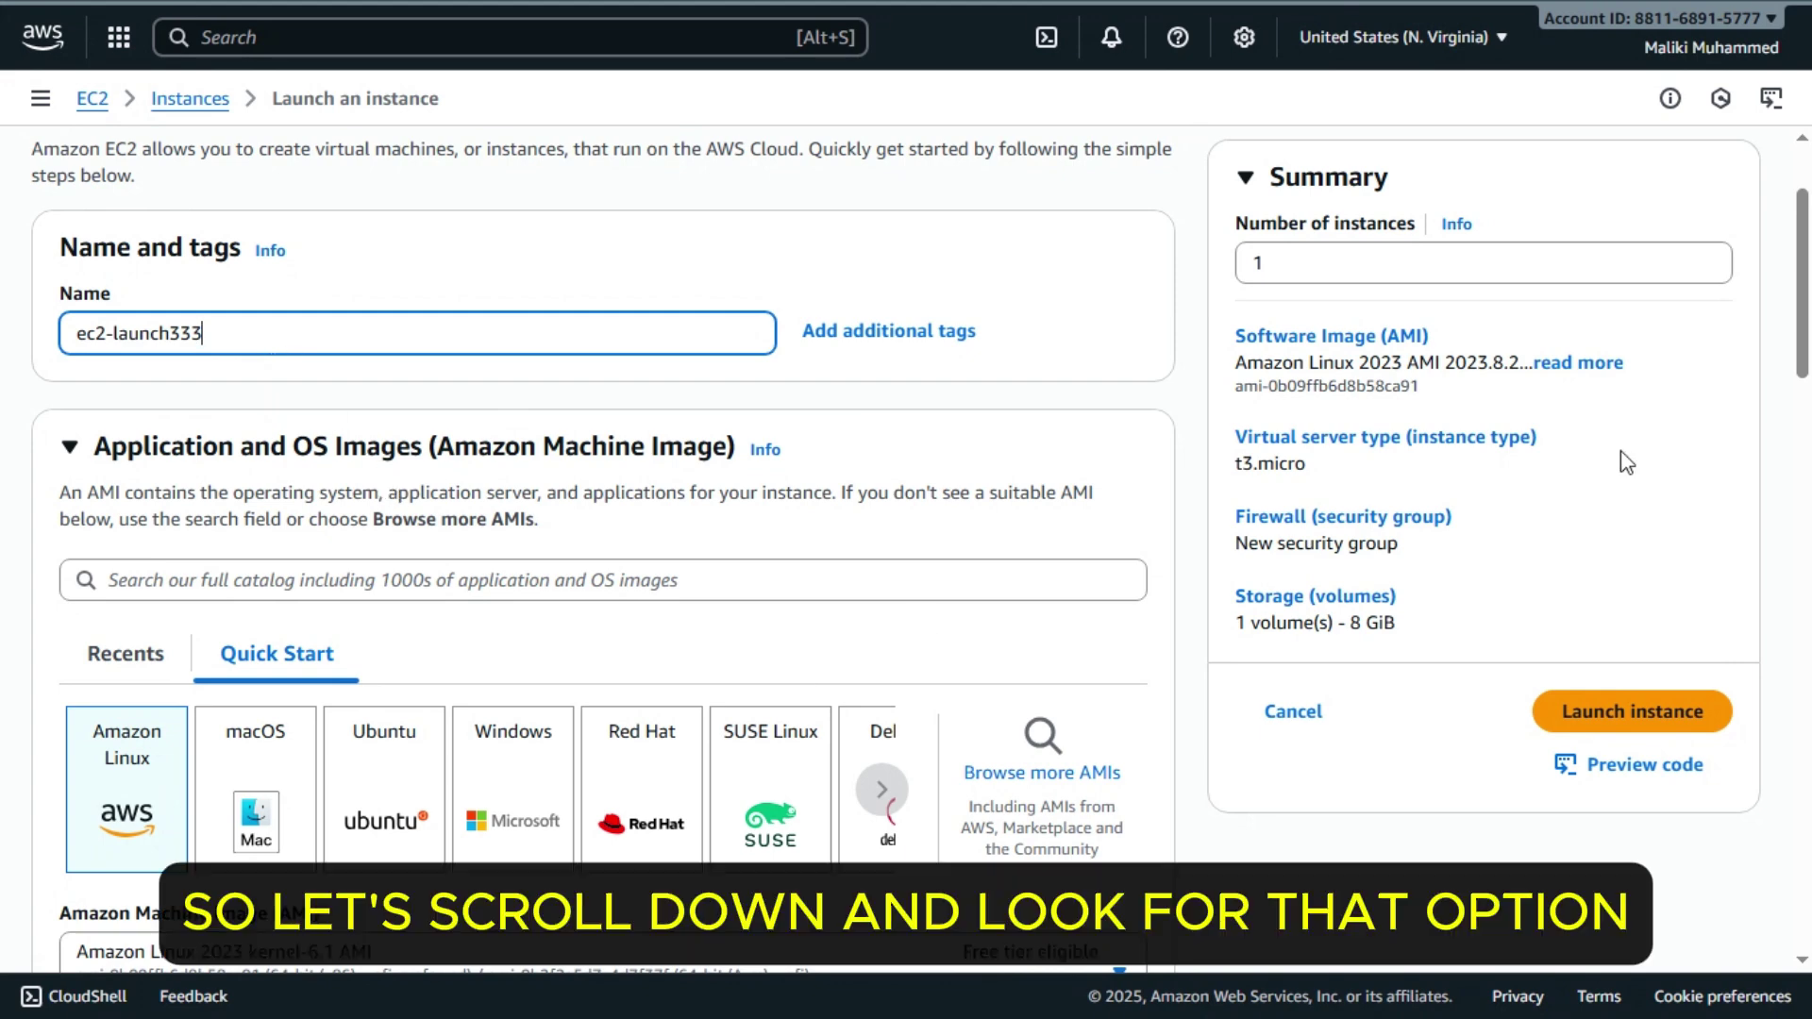
- Set the instance's key pair option to Proceed without a key pair (Not recommended)
{"action": "left_click_drag", "start_coordinate": [1805, 259], "coordinate": [1806, 363]}
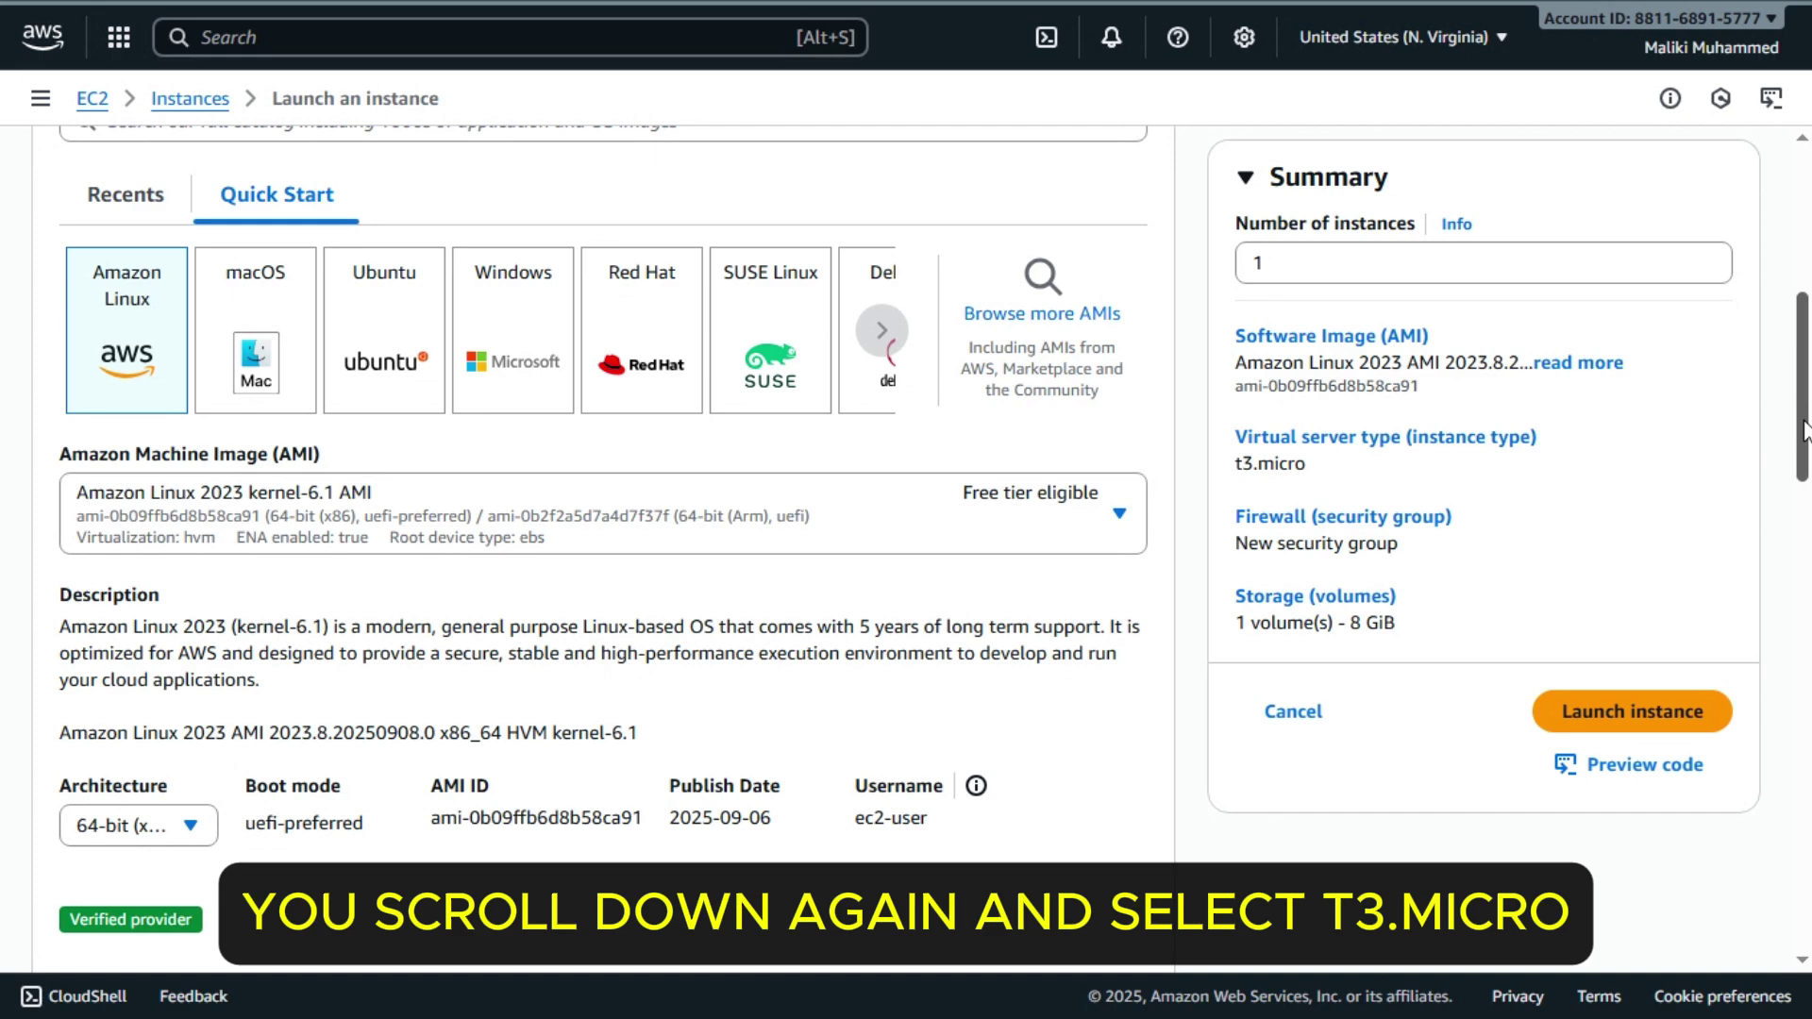
{"action": "left_click_drag", "start_coordinate": [1805, 430], "coordinate": [1804, 566]}
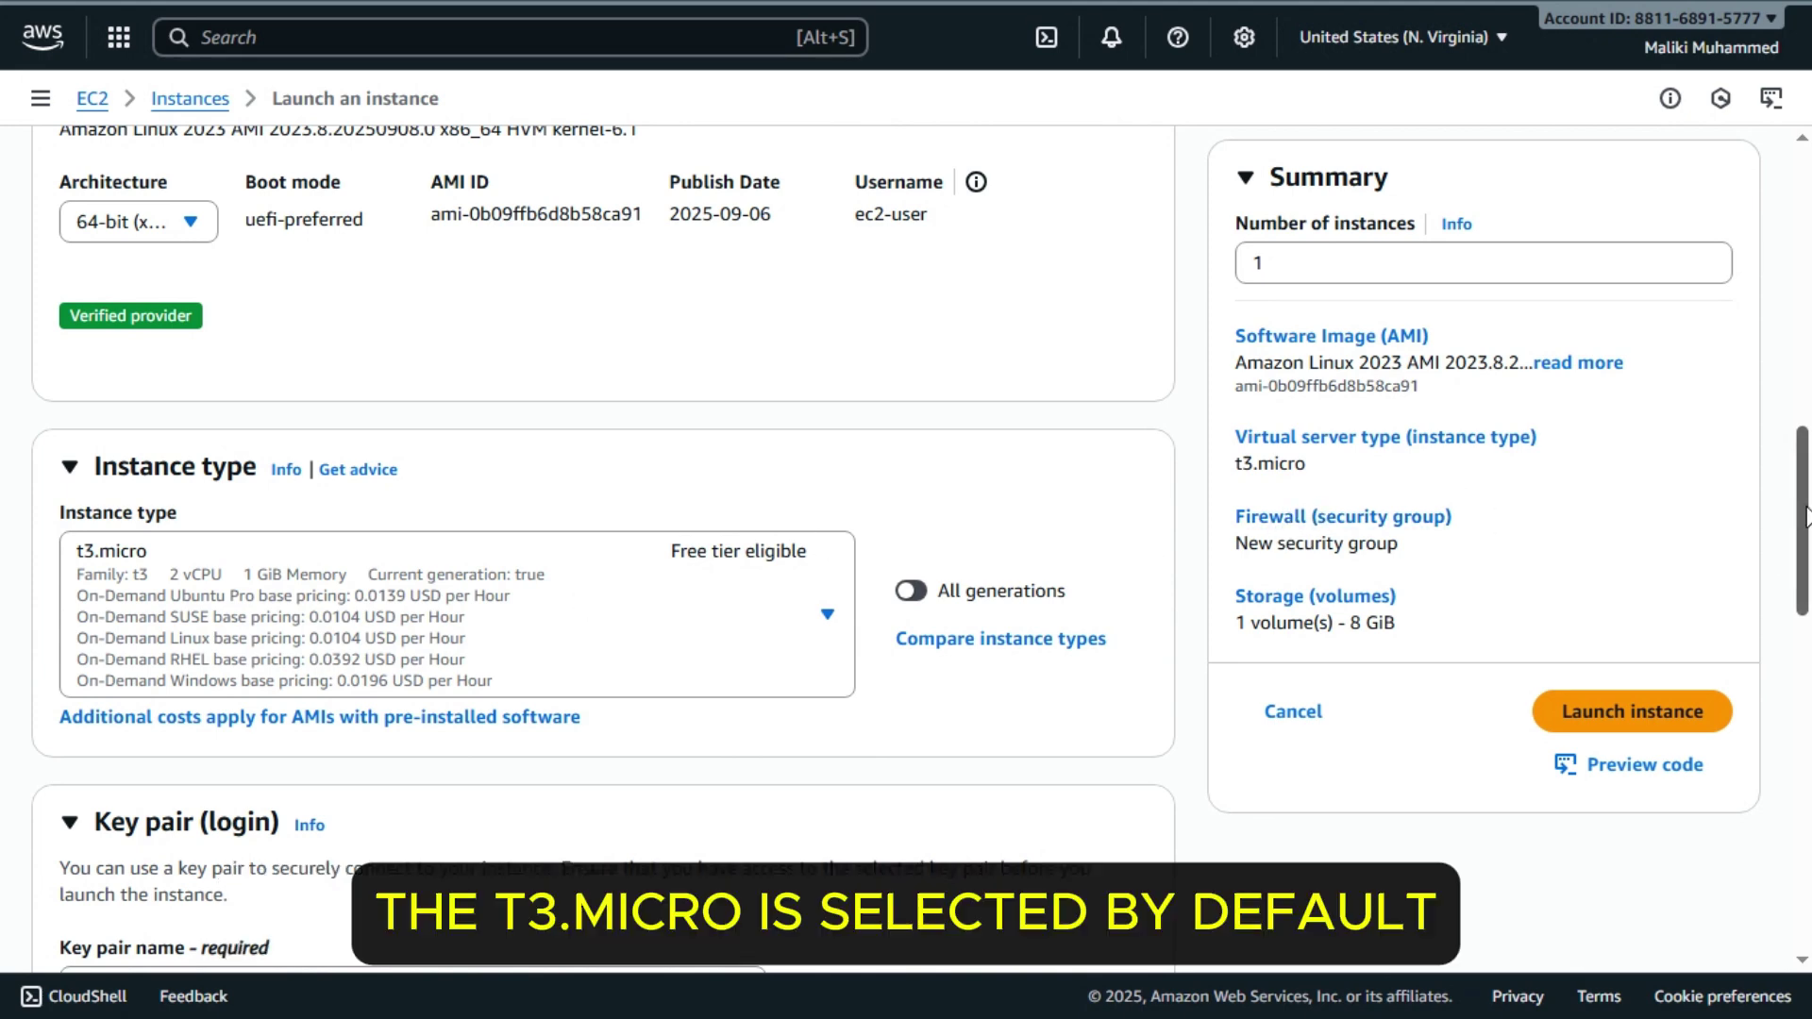
{"action": "left_click_drag", "start_coordinate": [1804, 517], "coordinate": [1804, 538]}
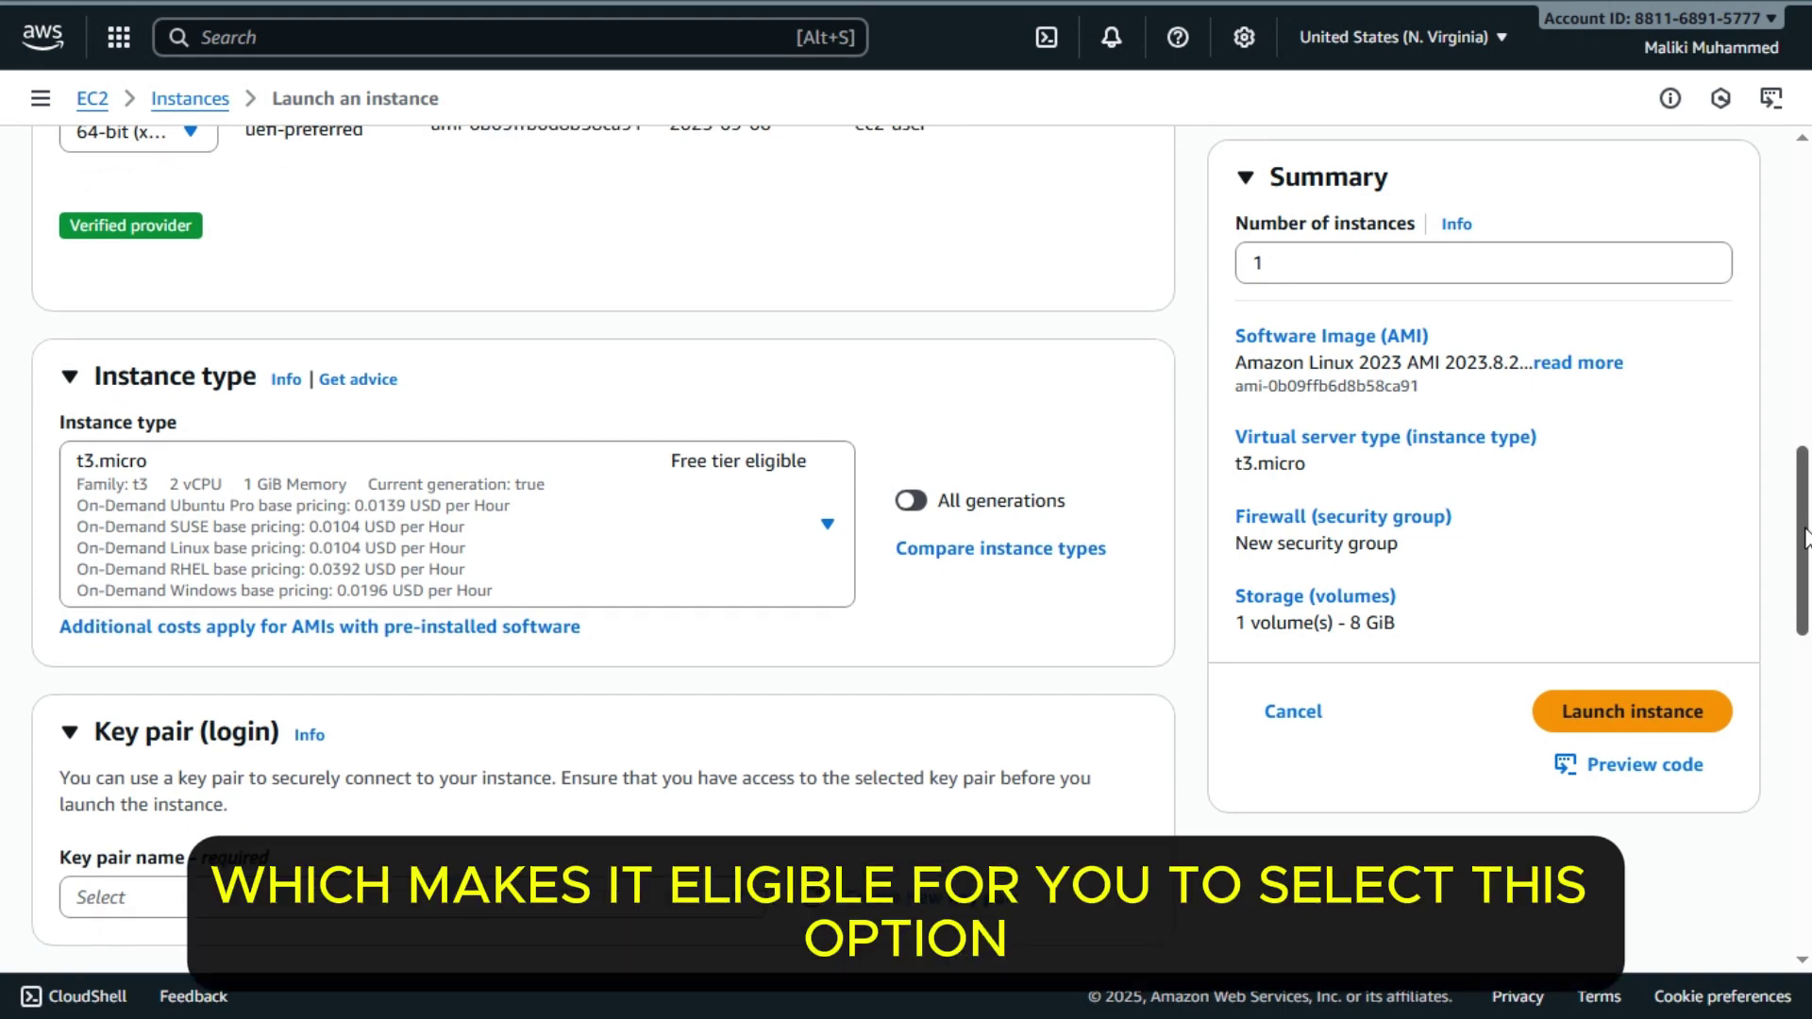
{"action": "left_click_drag", "start_coordinate": [1805, 537], "coordinate": [1804, 627]}
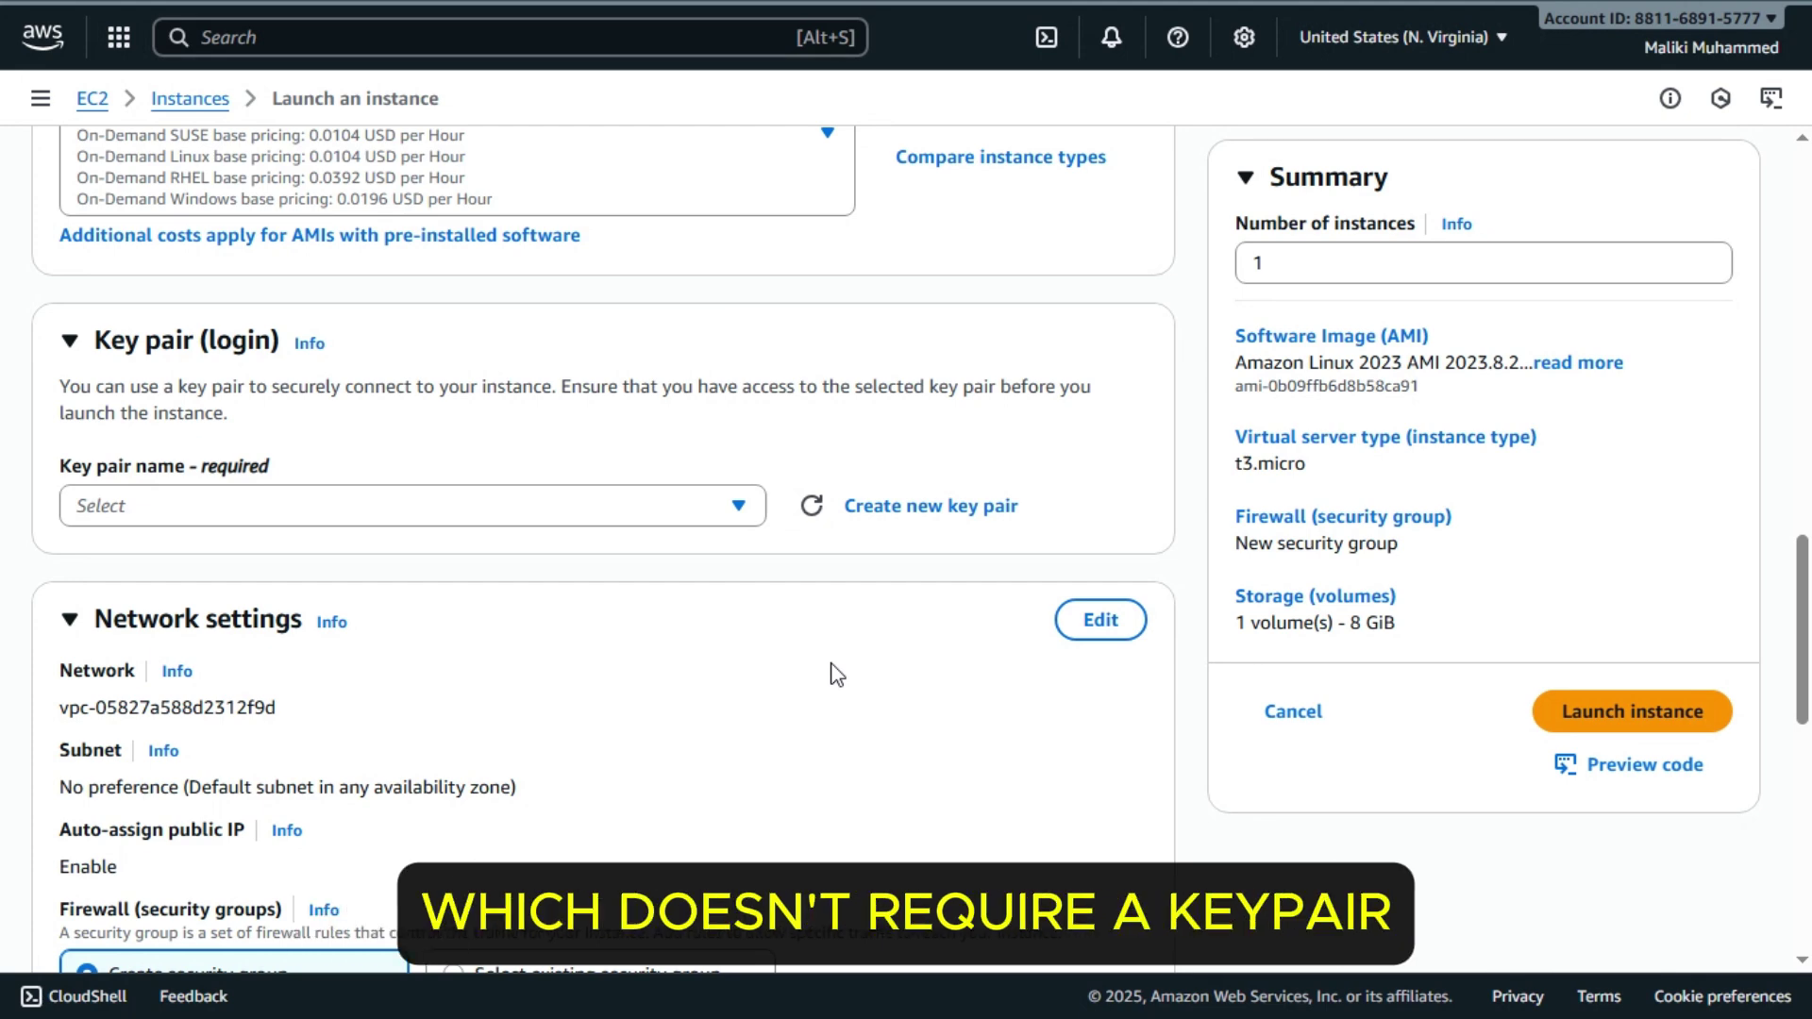
{"action": "left_click", "coordinate": [623, 518]}
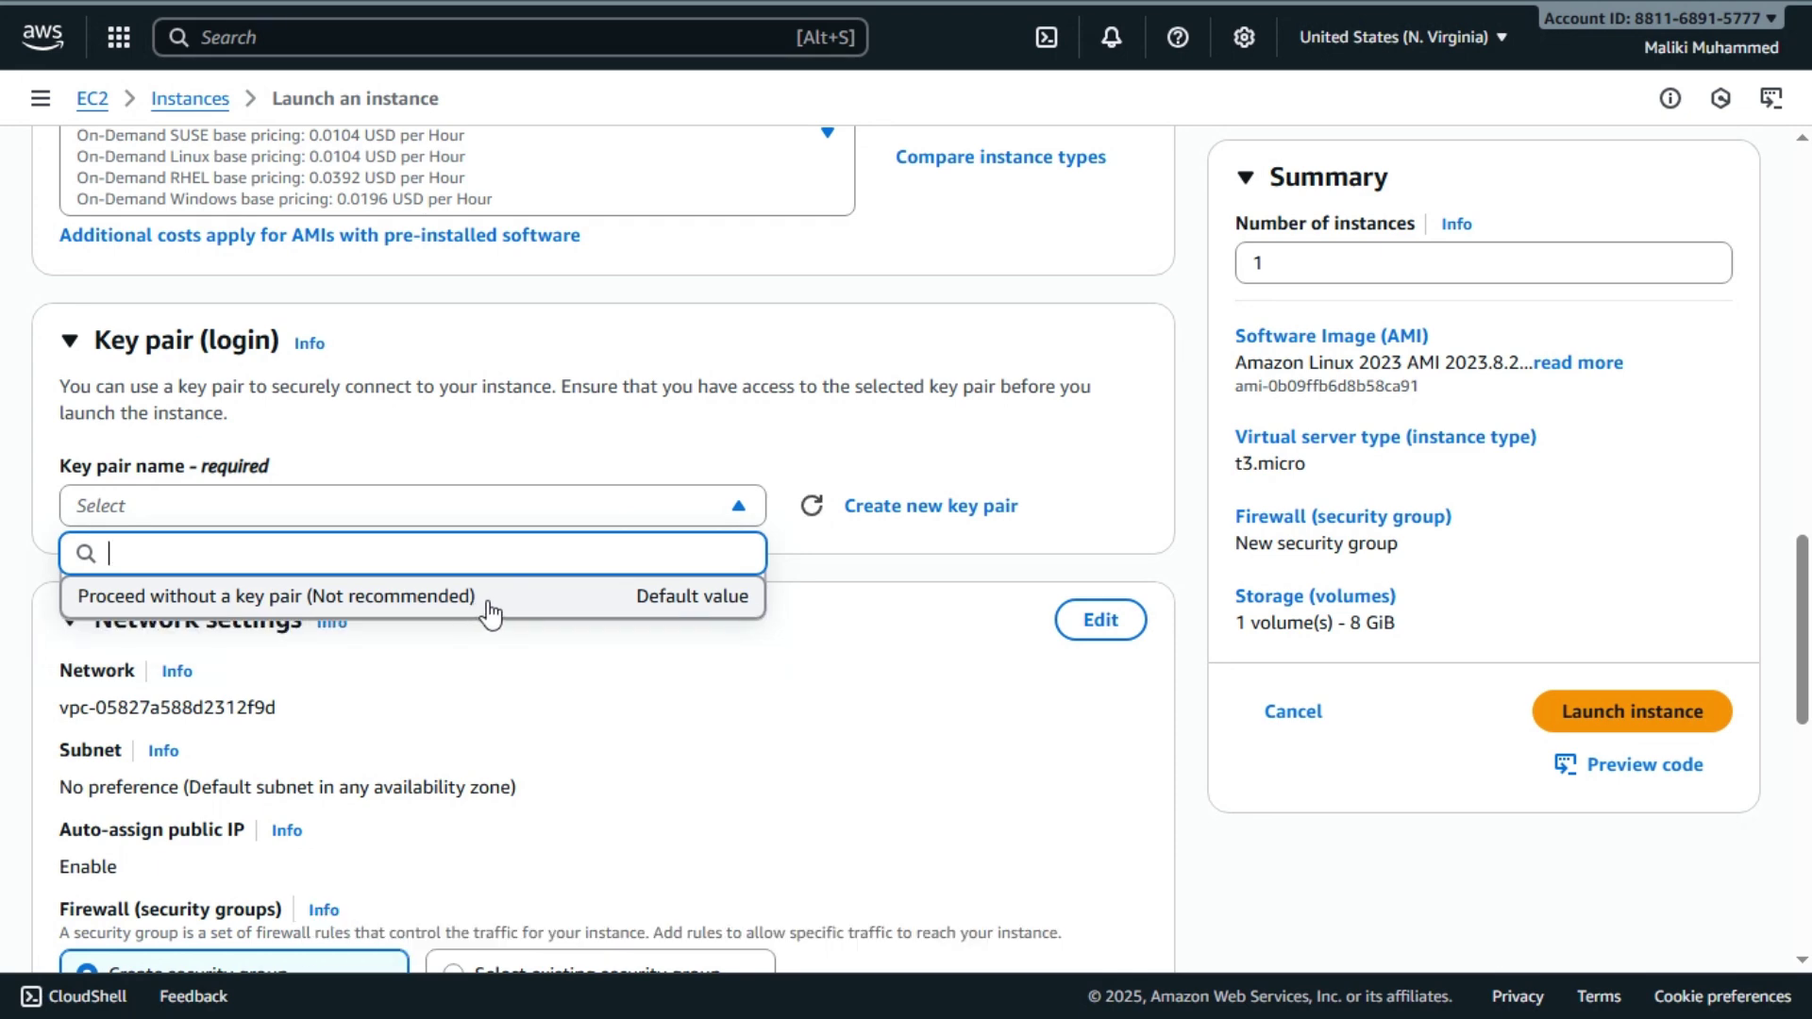
{"action": "left_click", "coordinate": [488, 598]}
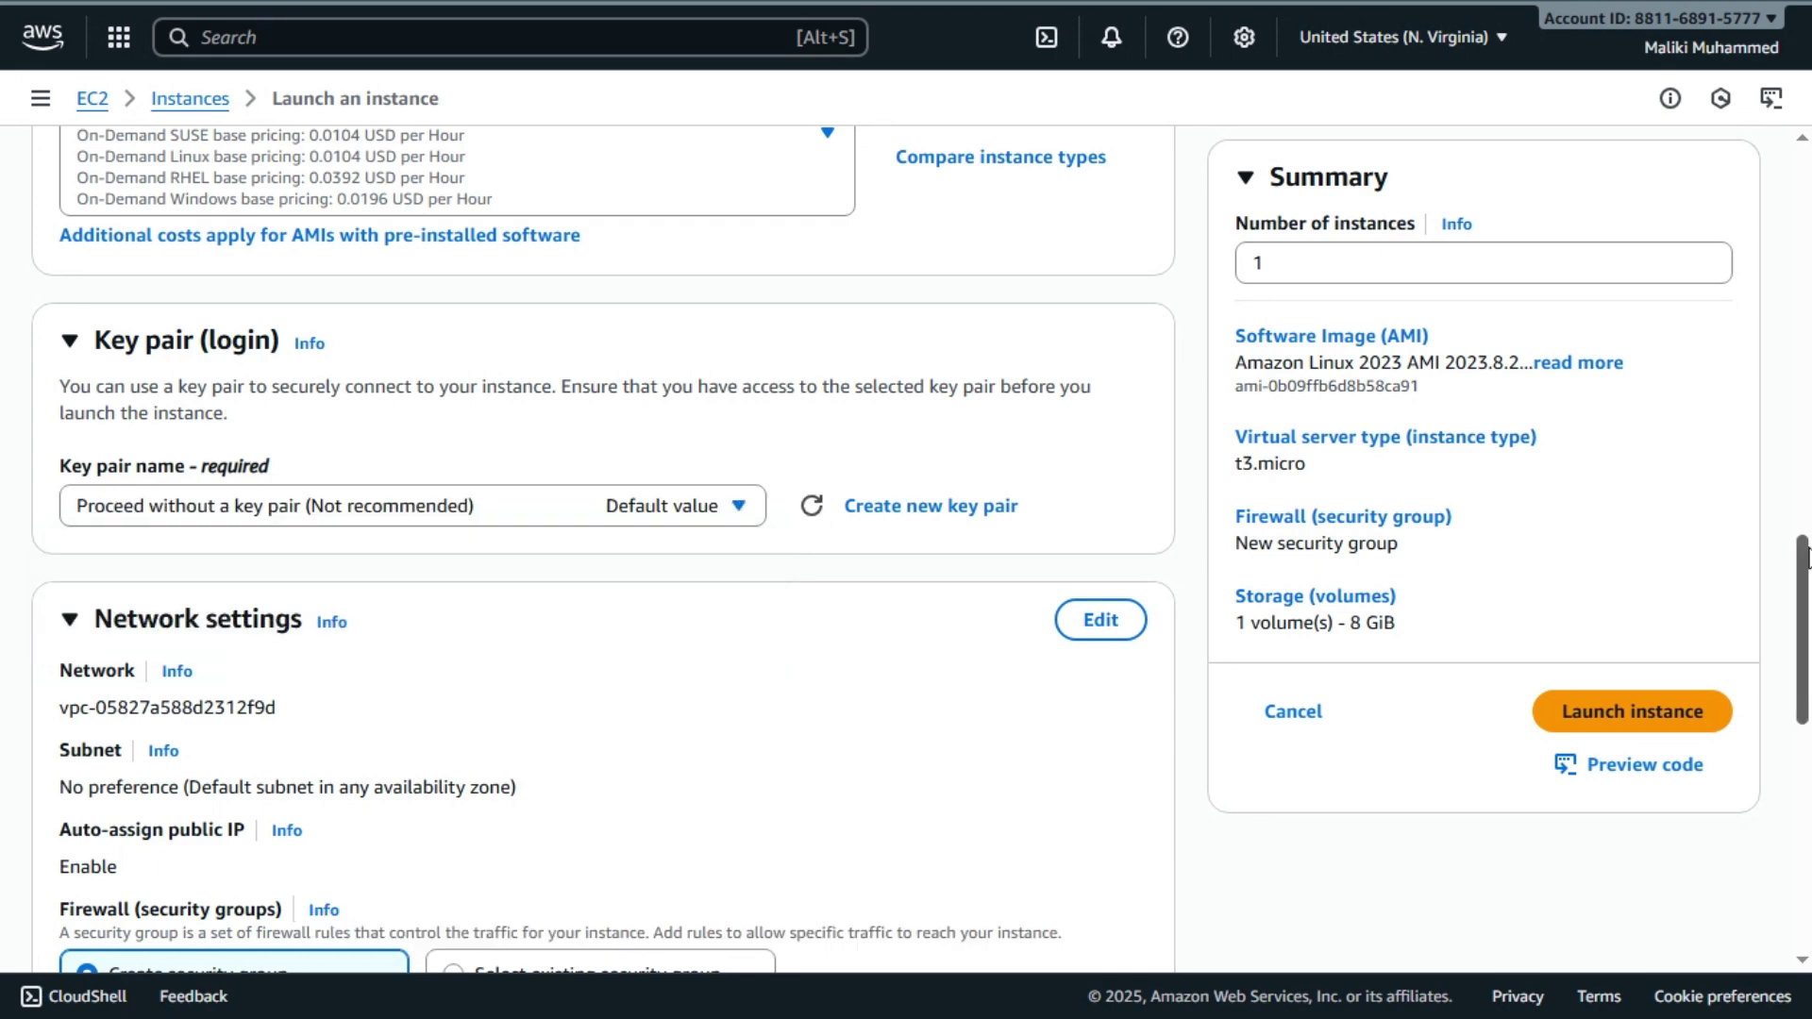
- Review the network and storage defaults and launch the ec2-launch333 instance
{"action": "left_click_drag", "start_coordinate": [1804, 563], "coordinate": [1807, 677]}
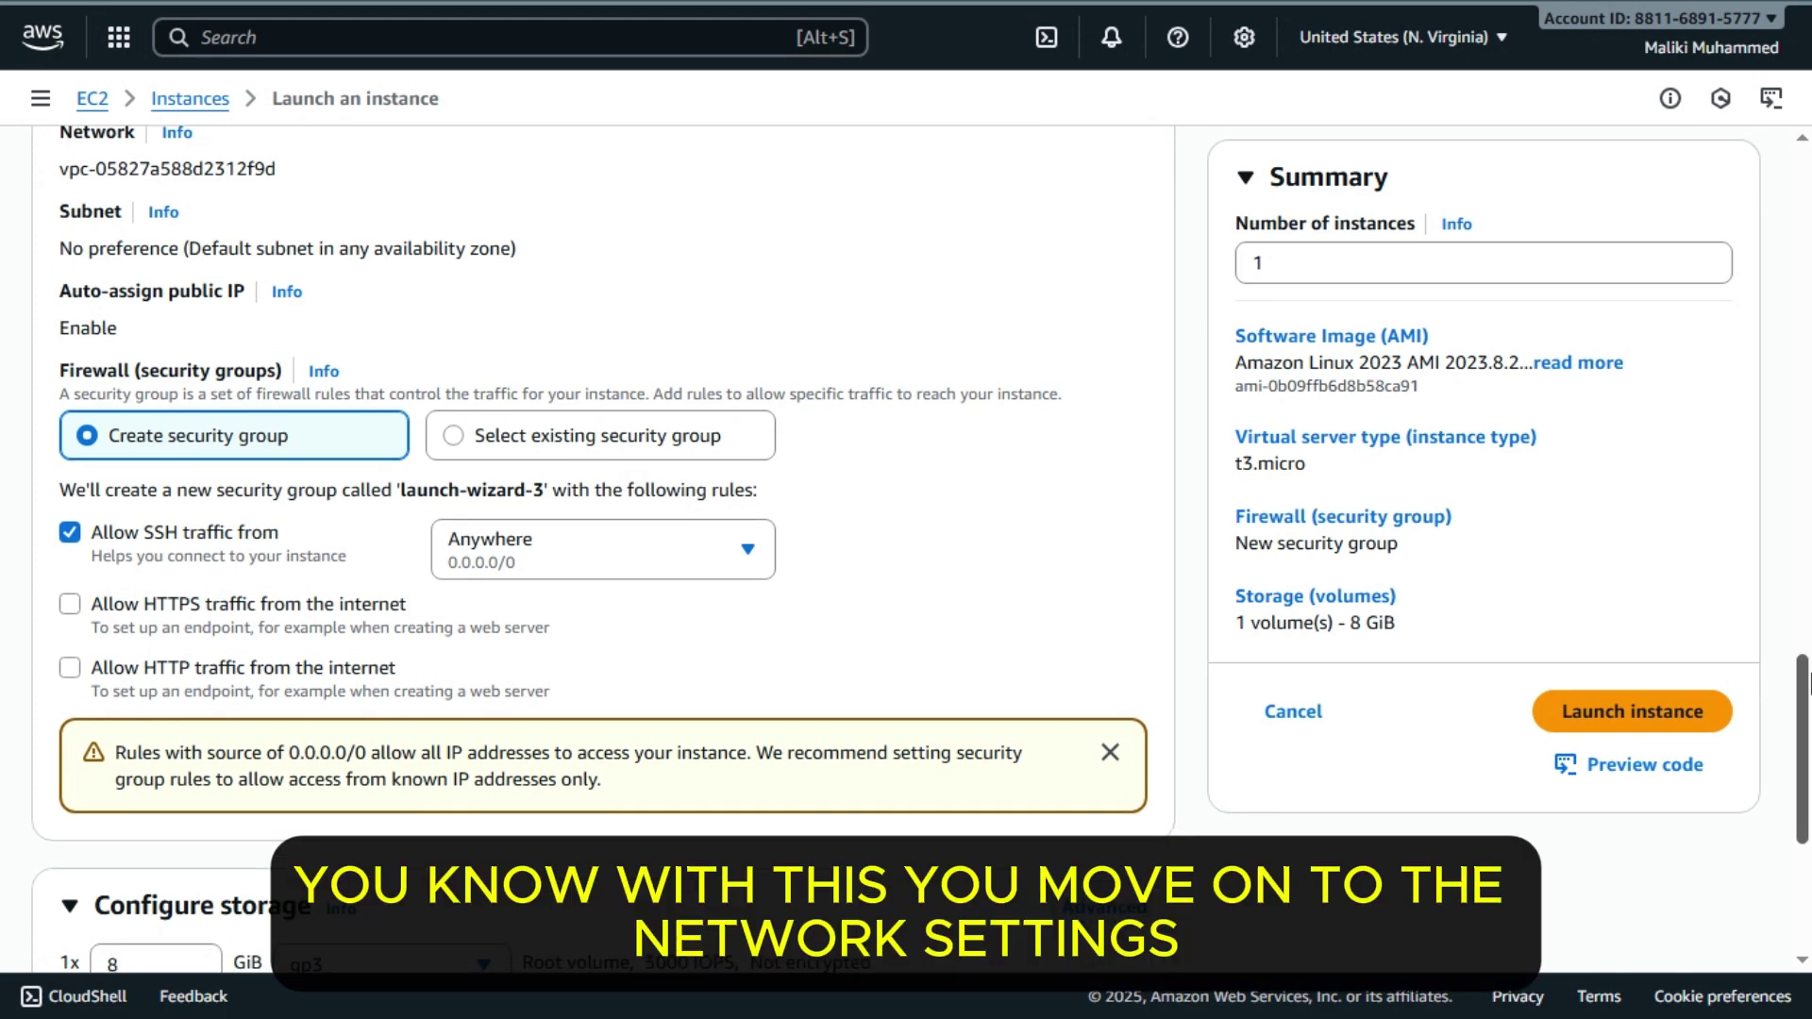
{"action": "left_click_drag", "start_coordinate": [1807, 677], "coordinate": [1807, 651]}
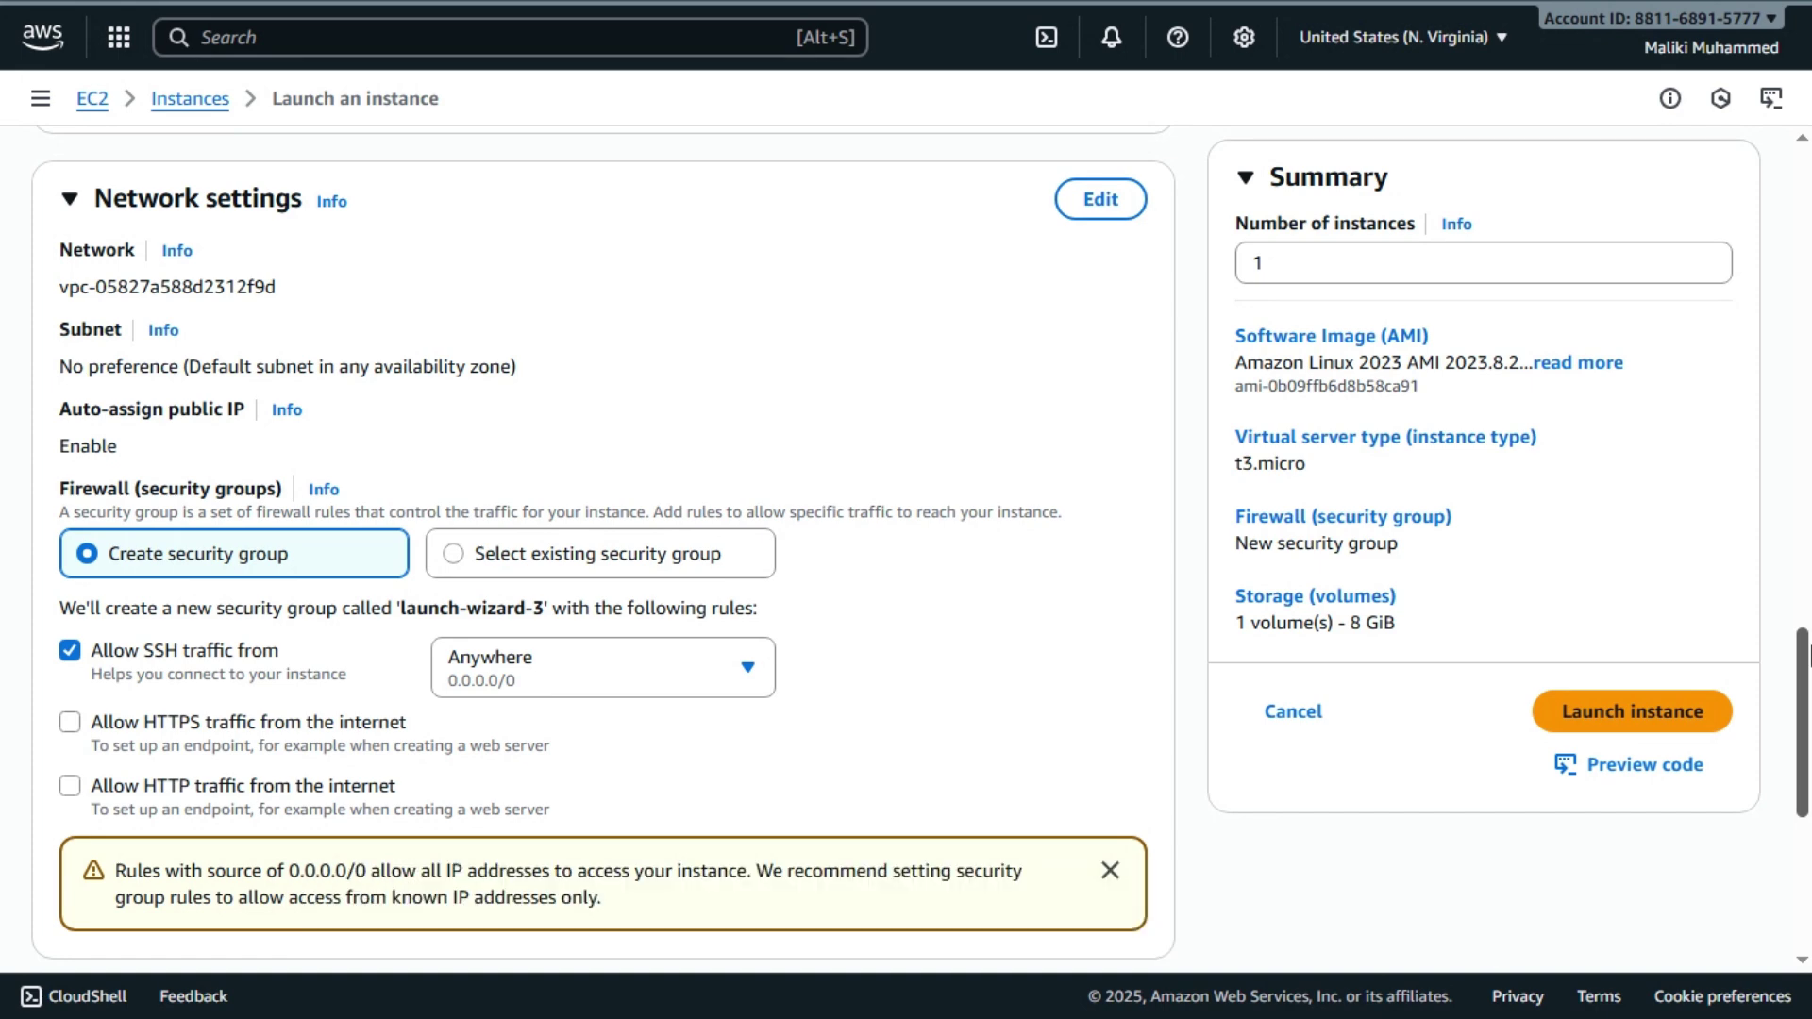
{"action": "left_click_drag", "start_coordinate": [1807, 653], "coordinate": [1807, 670]}
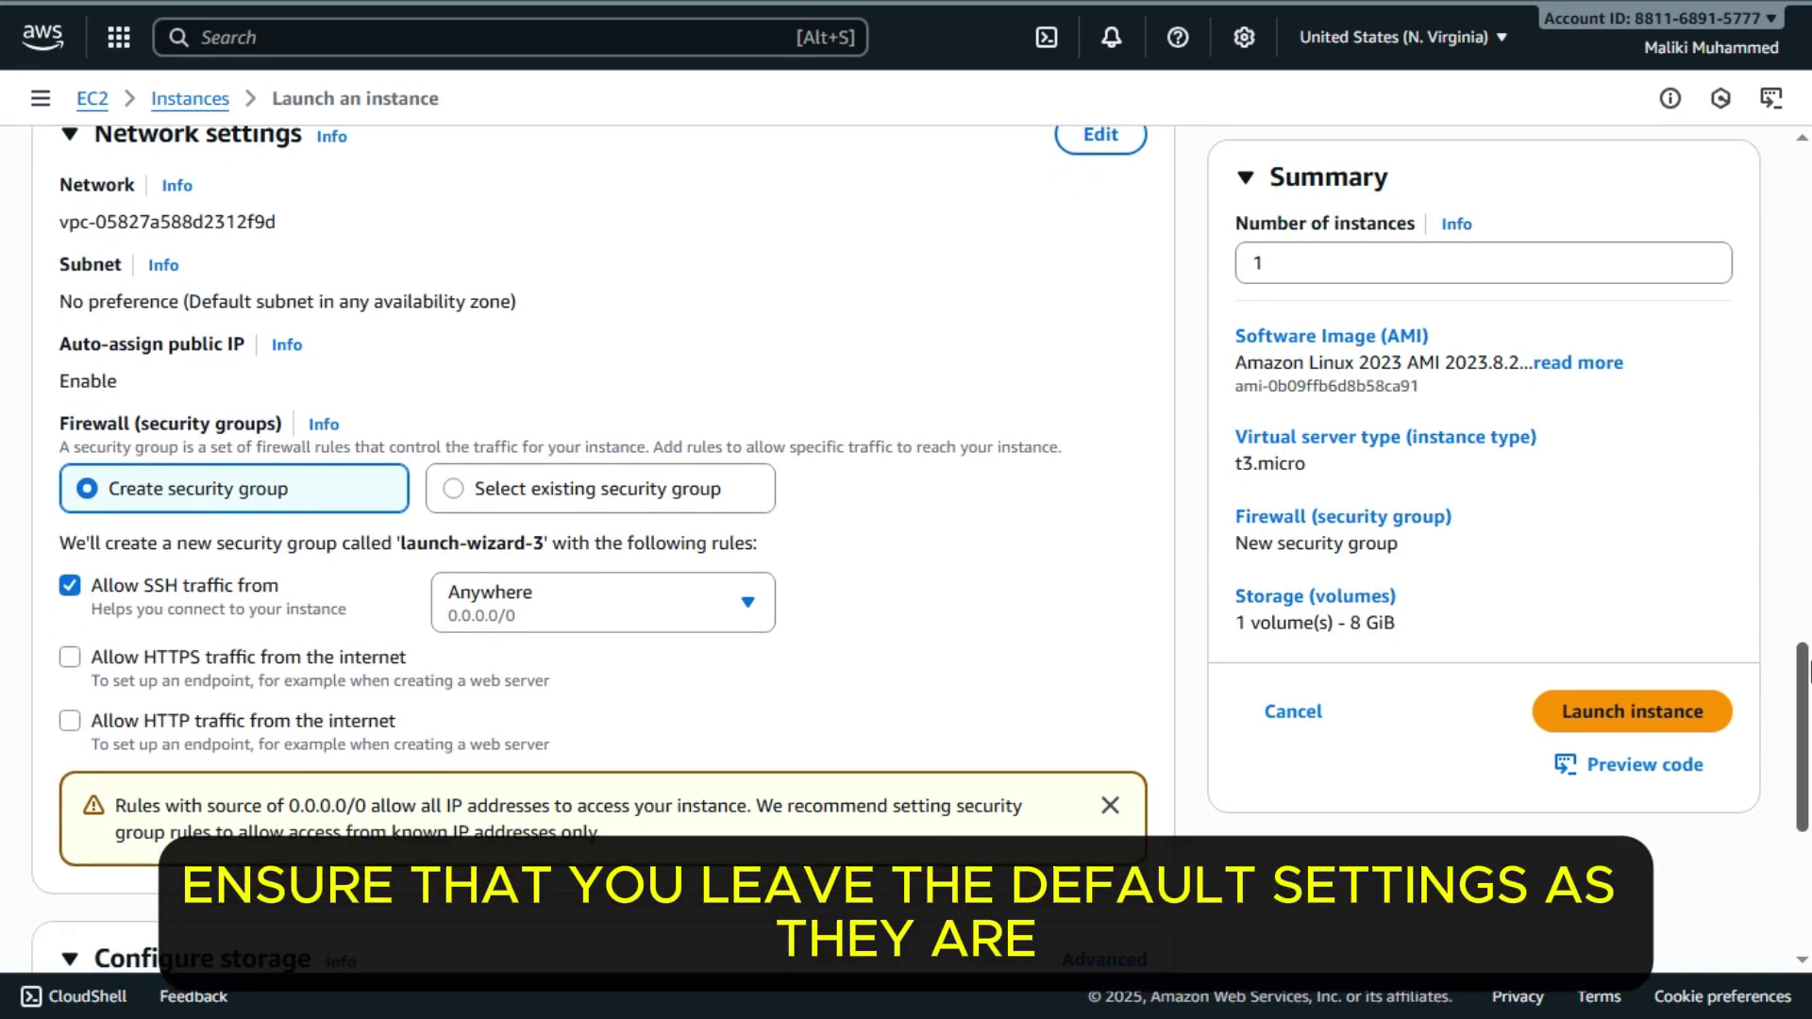
{"action": "left_click_drag", "start_coordinate": [1808, 672], "coordinate": [1808, 760]}
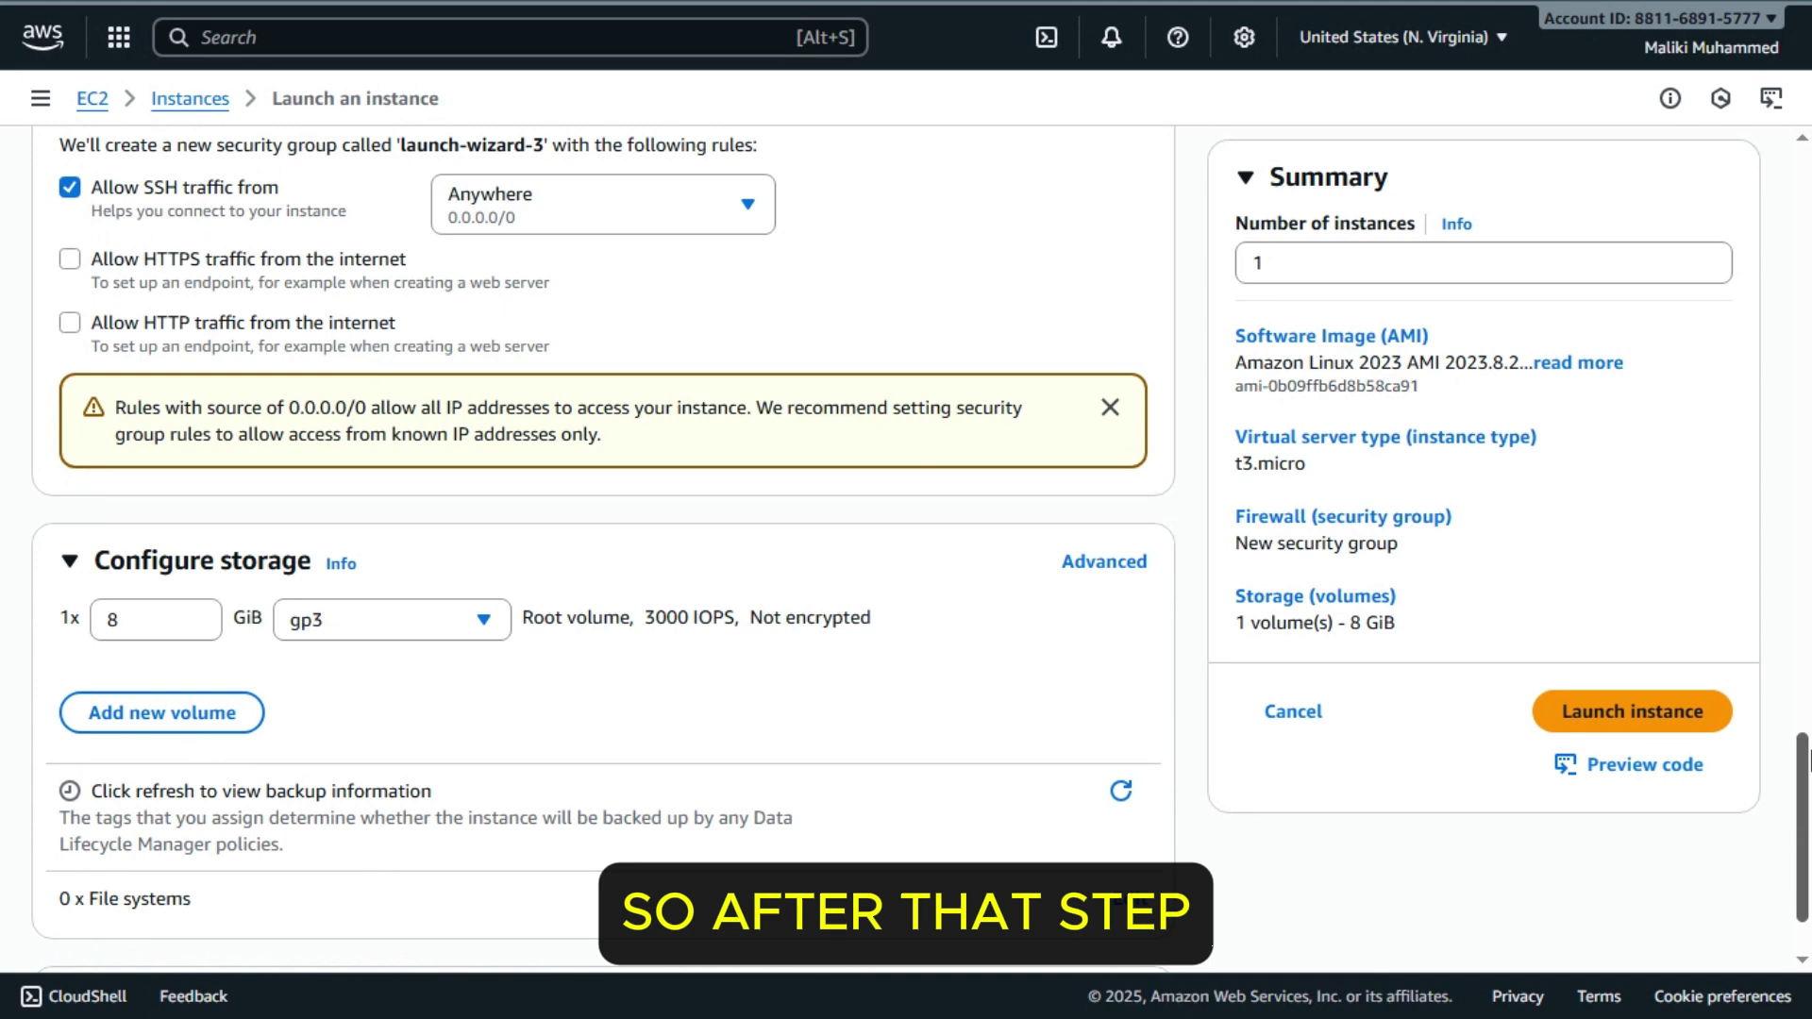
{"action": "left_click", "coordinate": [1623, 714]}
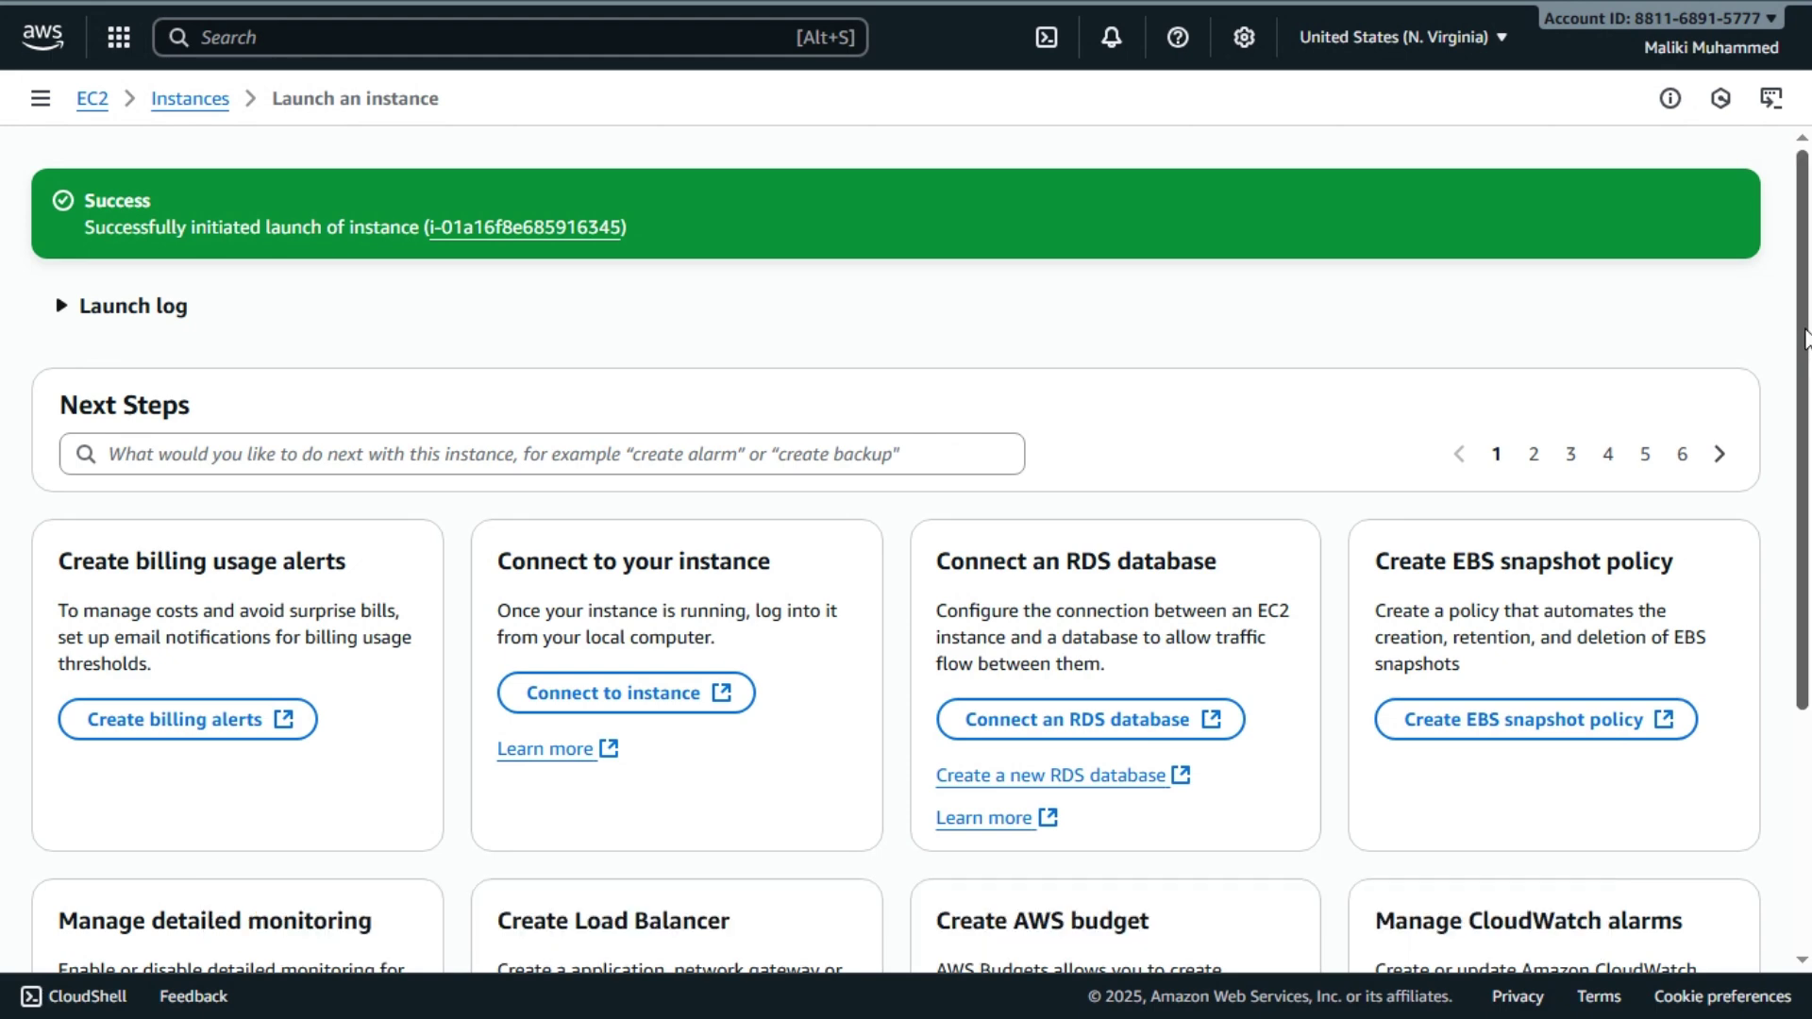
- Review the launch confirmation page and open the list of EC2 instances
{"action": "left_click_drag", "start_coordinate": [1804, 342], "coordinate": [1804, 359]}
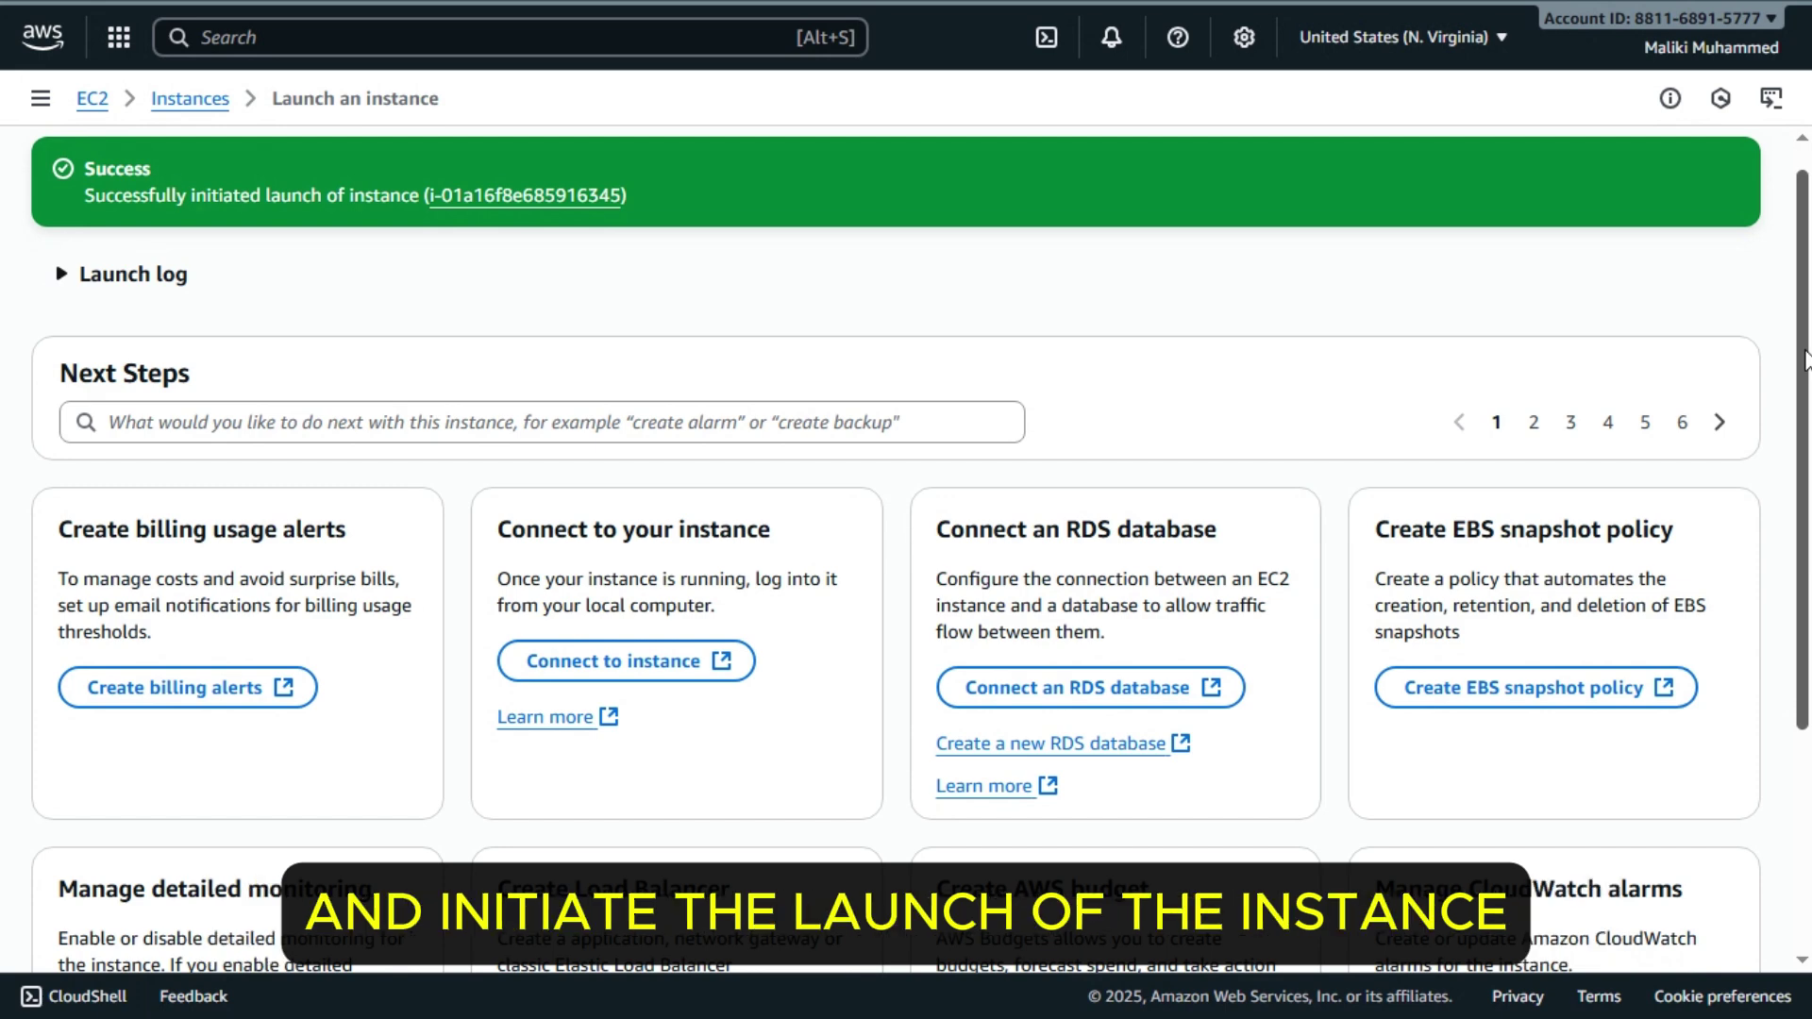
{"action": "left_click_drag", "start_coordinate": [1804, 358], "coordinate": [1804, 408]}
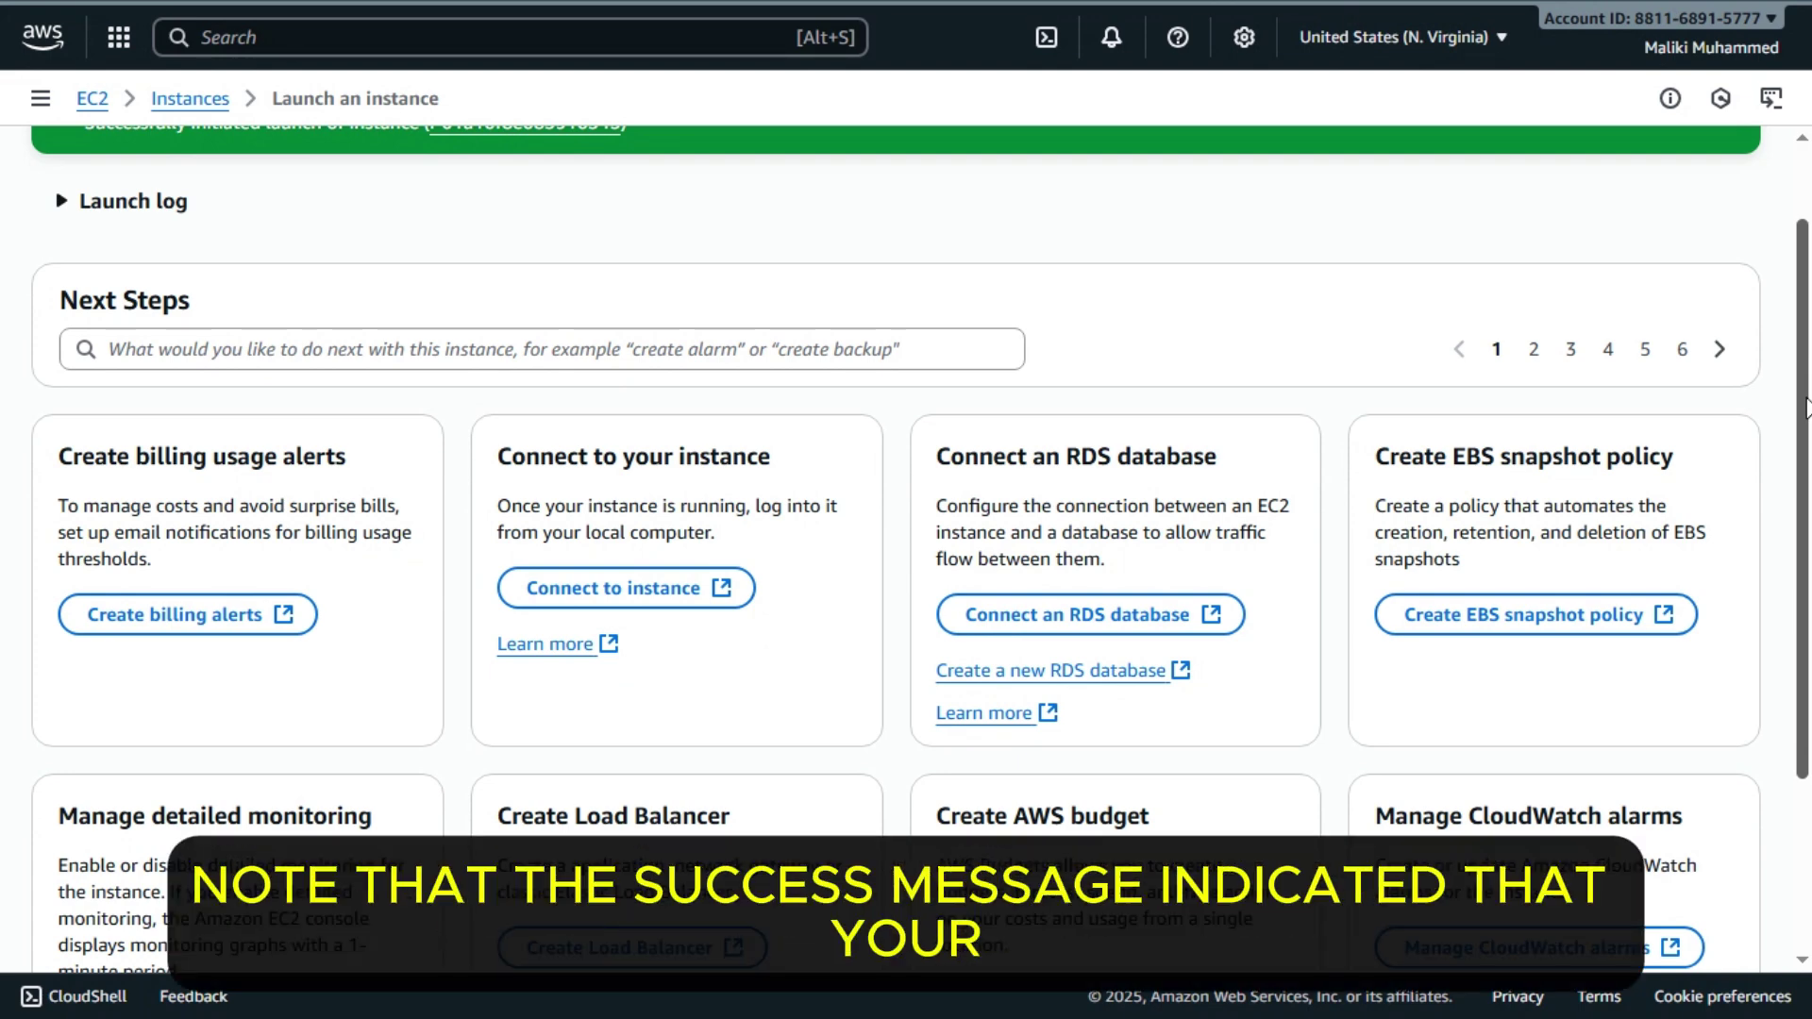
{"action": "left_click_drag", "start_coordinate": [1806, 408], "coordinate": [1806, 426]}
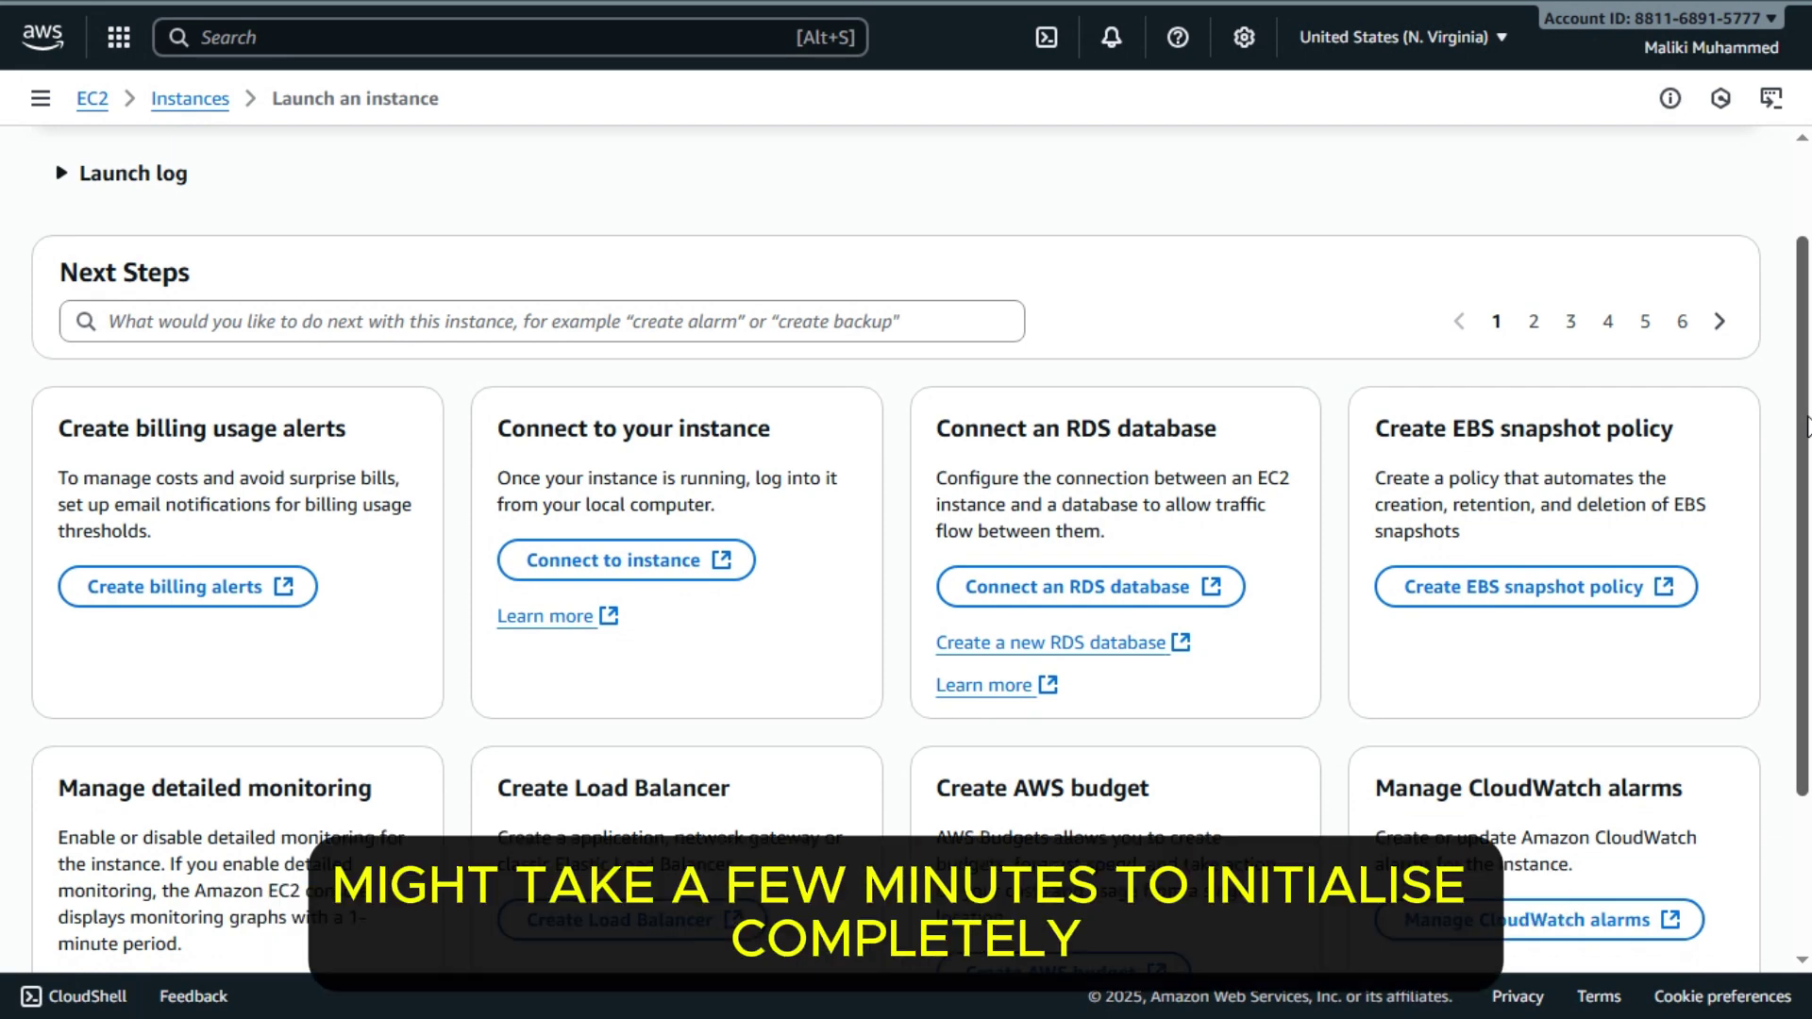
{"action": "left_click_drag", "start_coordinate": [1806, 426], "coordinate": [1806, 440]}
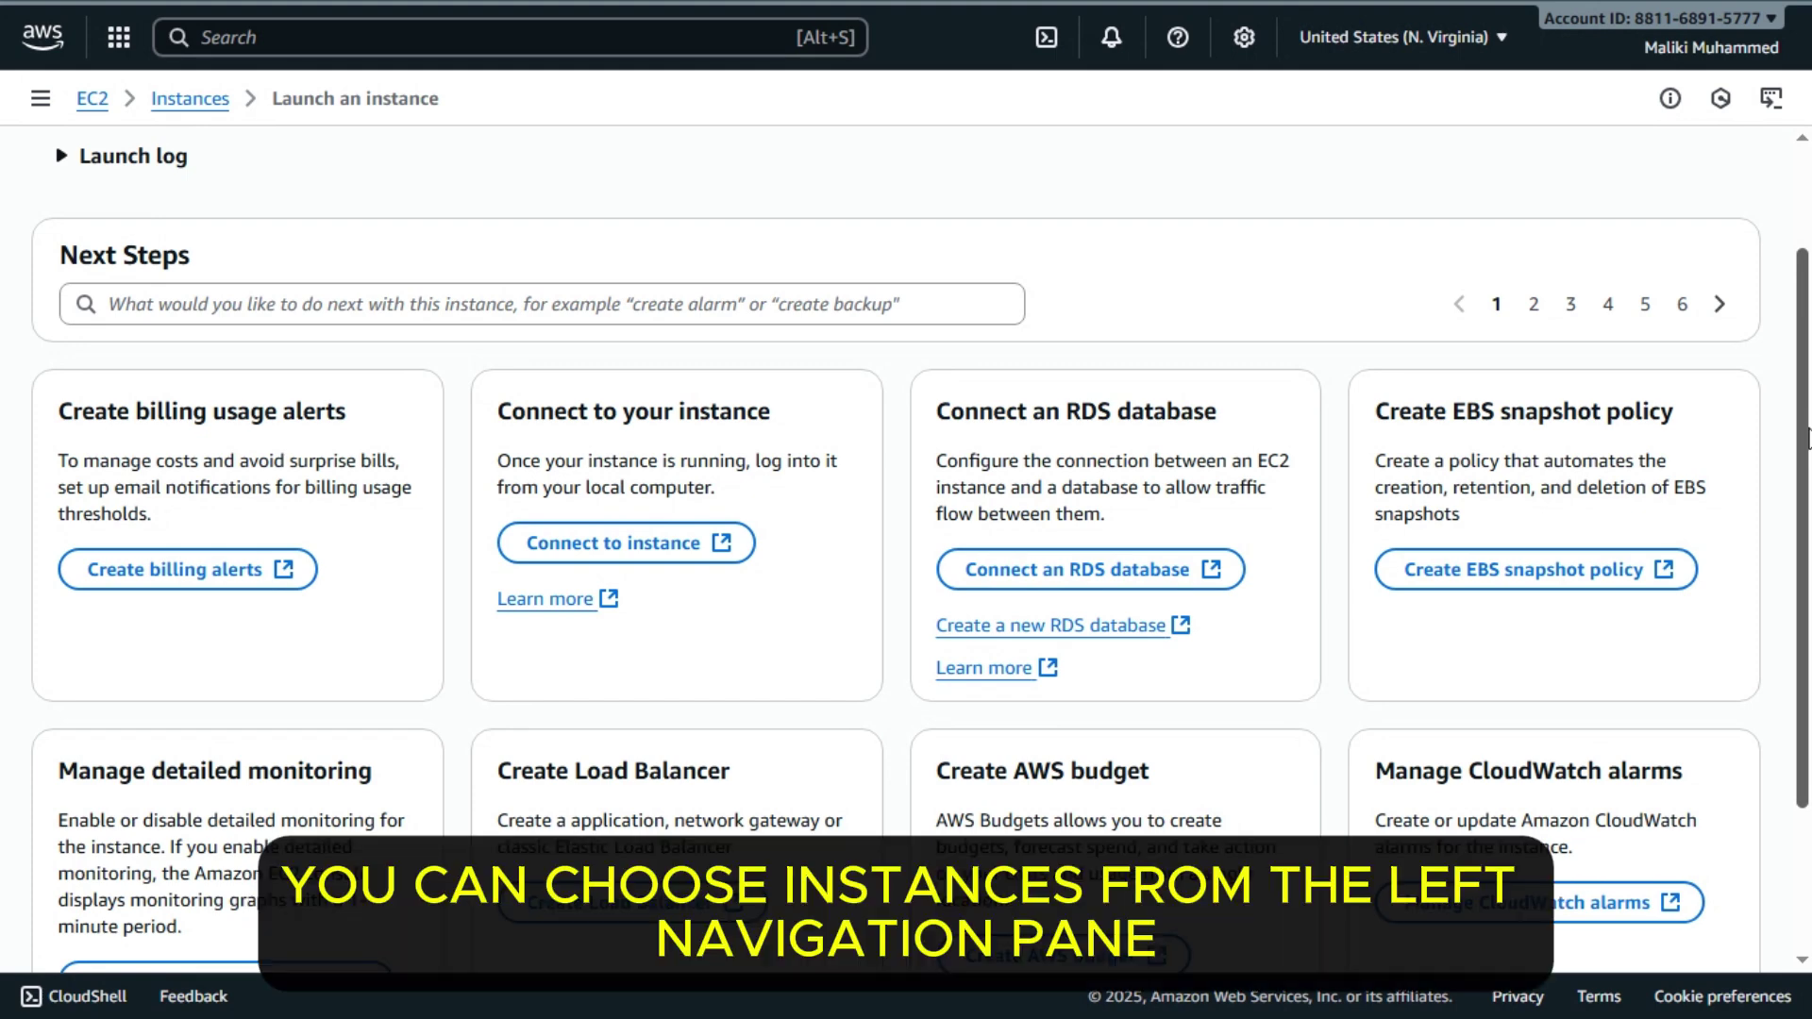
{"action": "left_click_drag", "start_coordinate": [1806, 437], "coordinate": [1795, 206]}
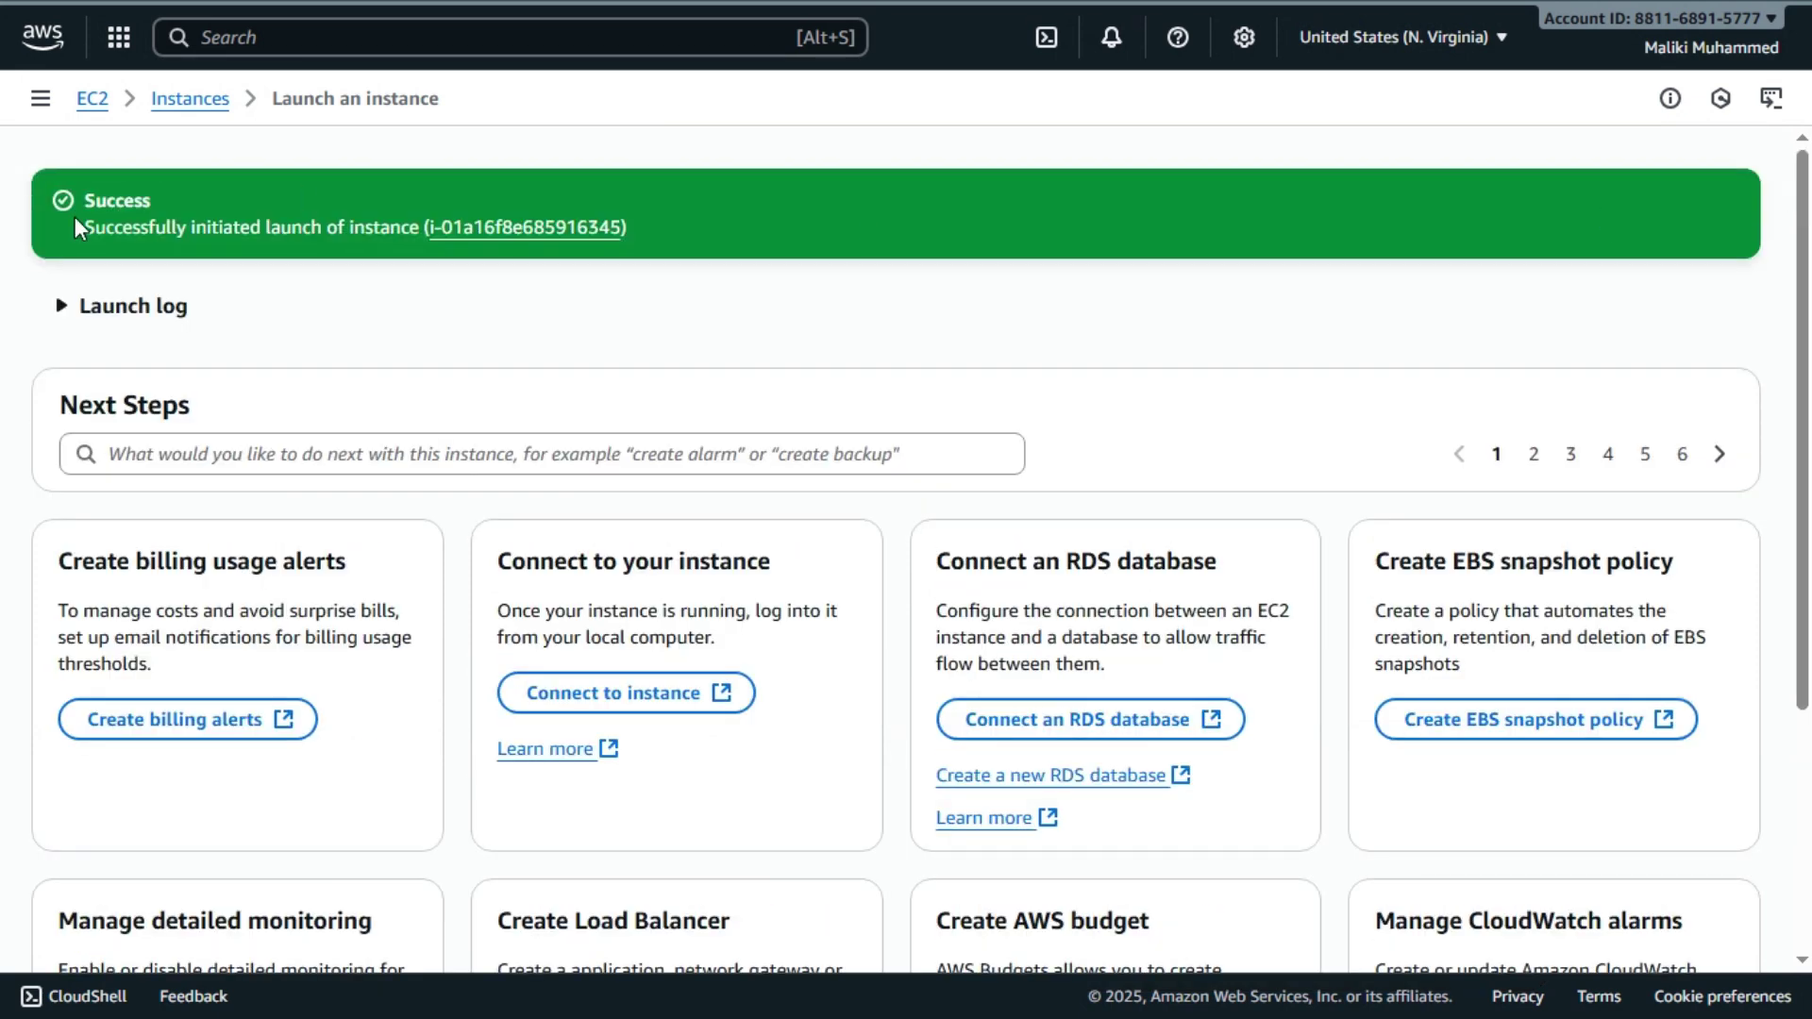
{"action": "left_click", "coordinate": [40, 104]}
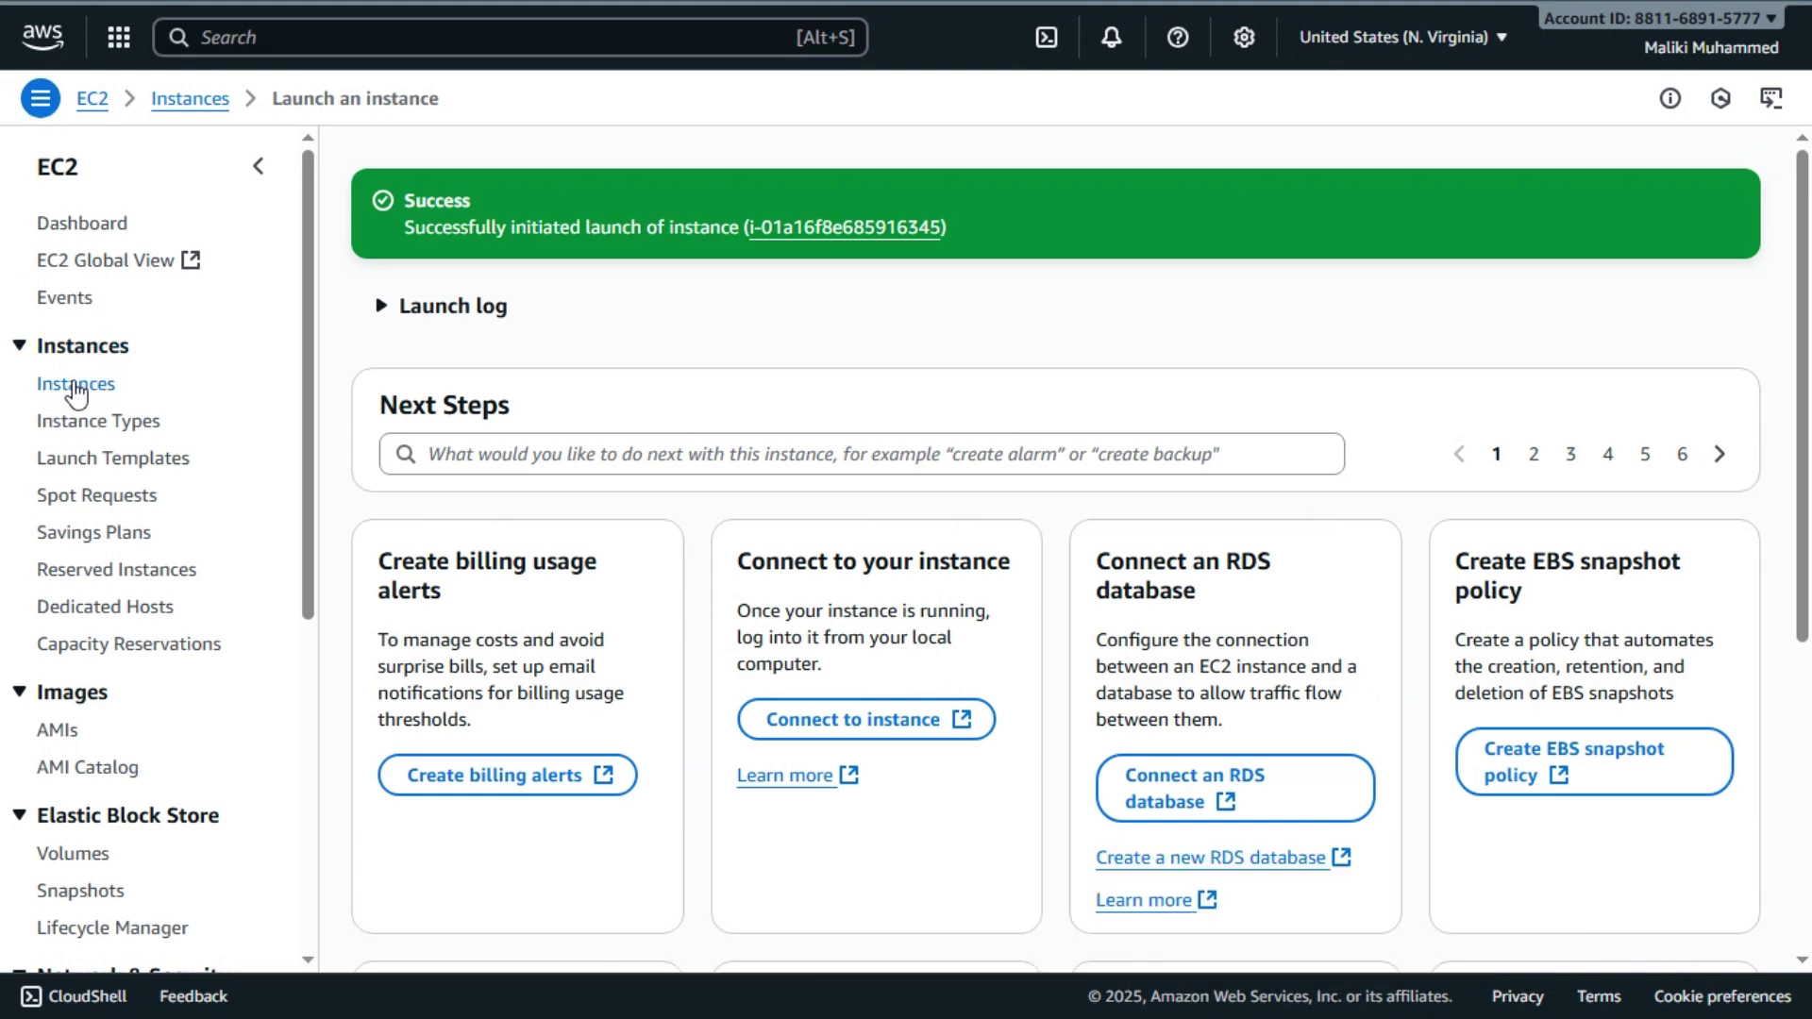
{"action": "left_click", "coordinate": [75, 385]}
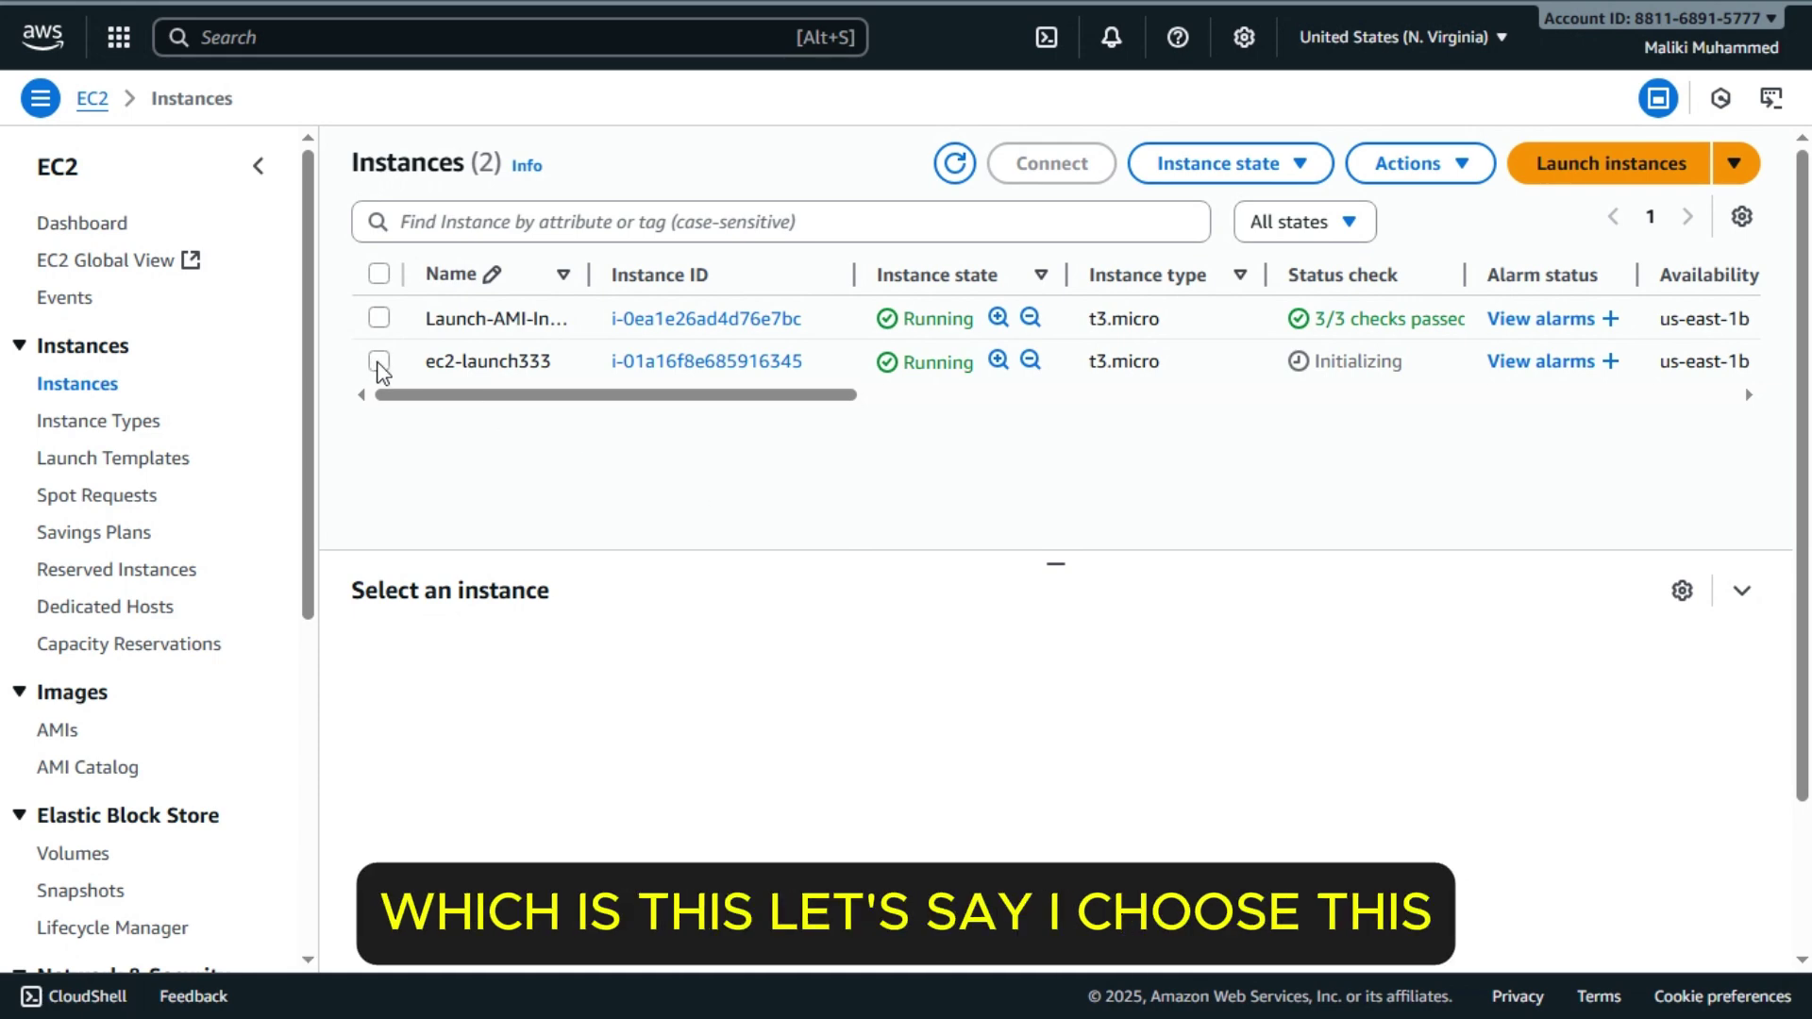
- Connect to the ec2-launch333 instance with EC2 Instance Connect, using its public IP and the username ec2-user
{"action": "left_click", "coordinate": [379, 362]}
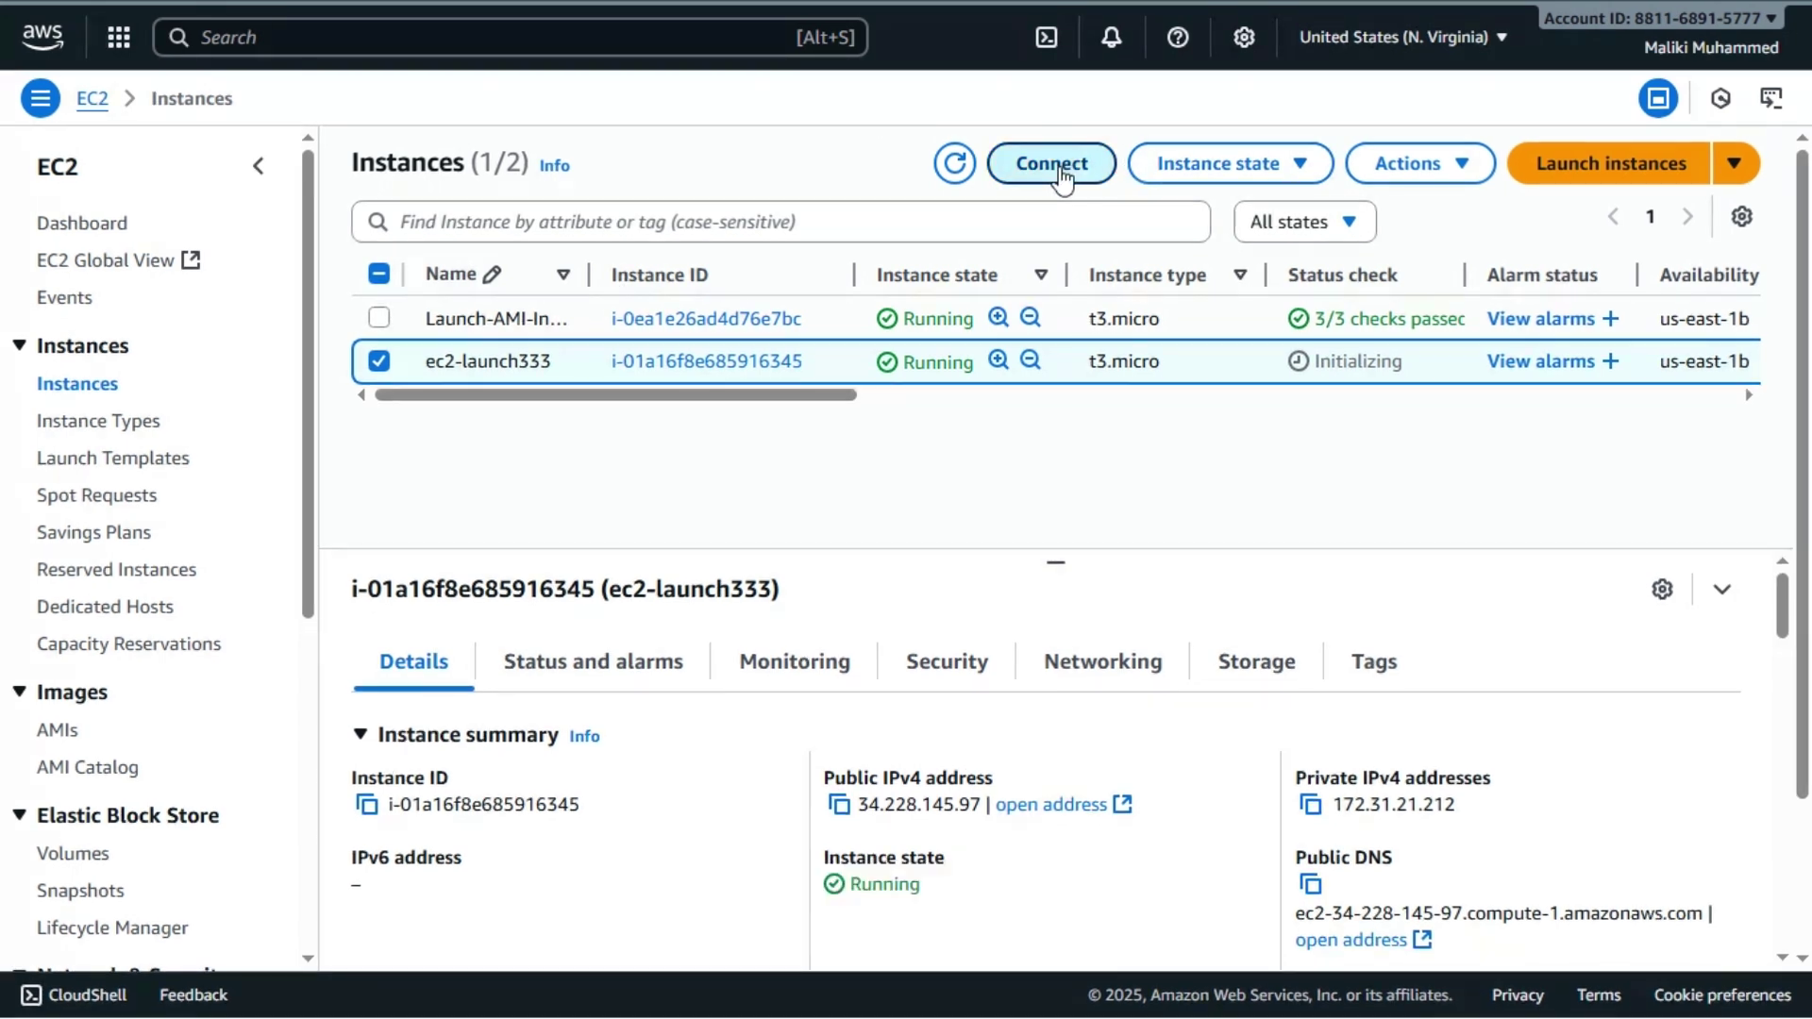
{"action": "left_click", "coordinate": [1054, 164]}
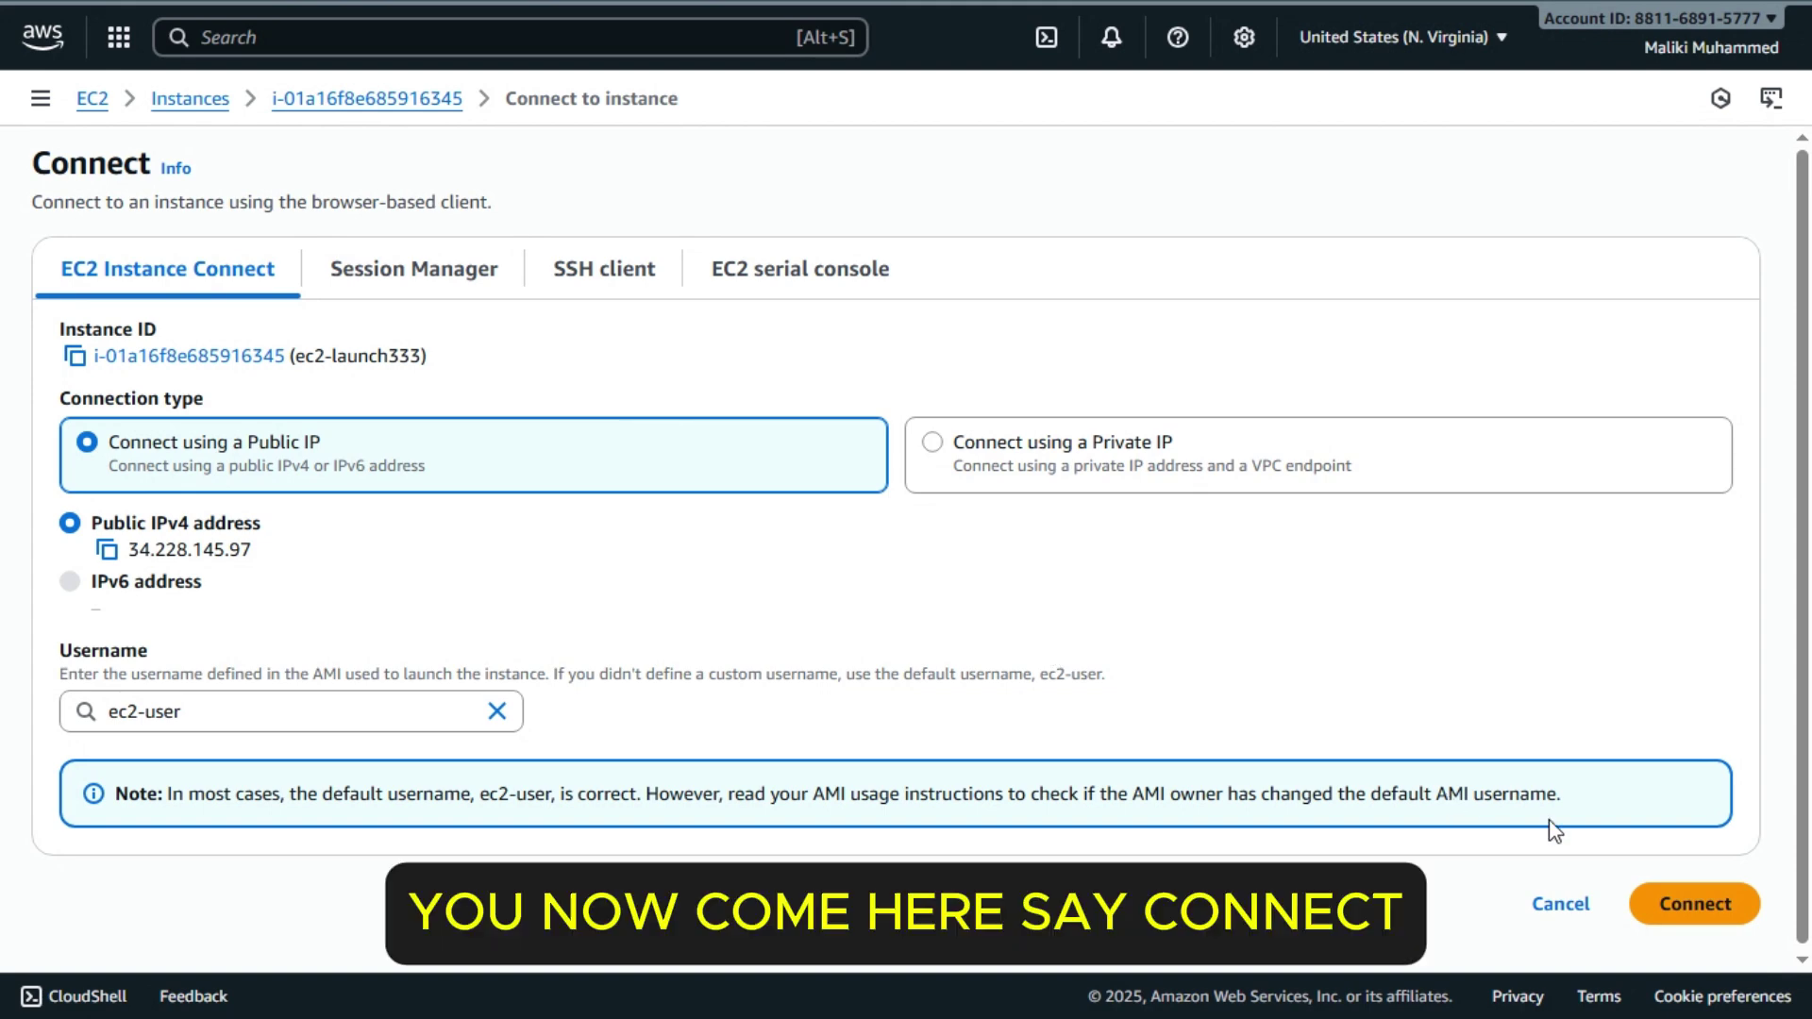
{"action": "left_click", "coordinate": [1695, 908]}
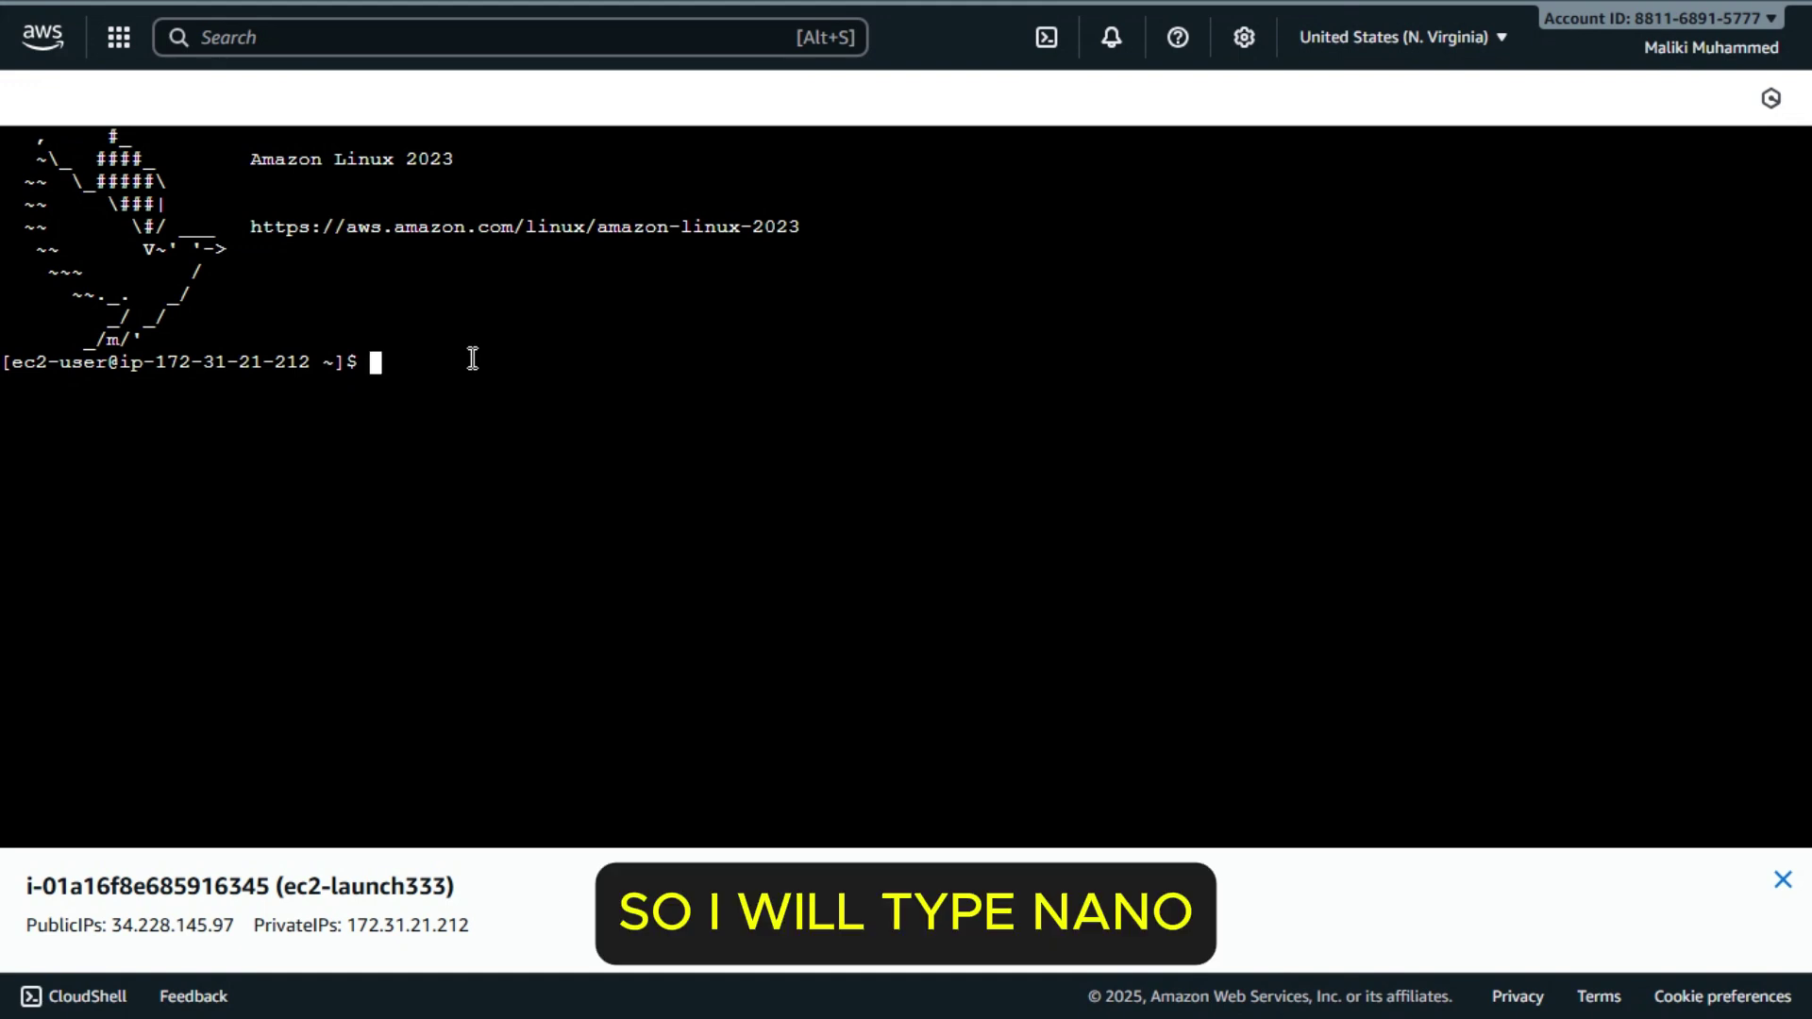
- Create a file named test.txt in the nano editor on the connected instance
{"action": "type", "text": "nan"}
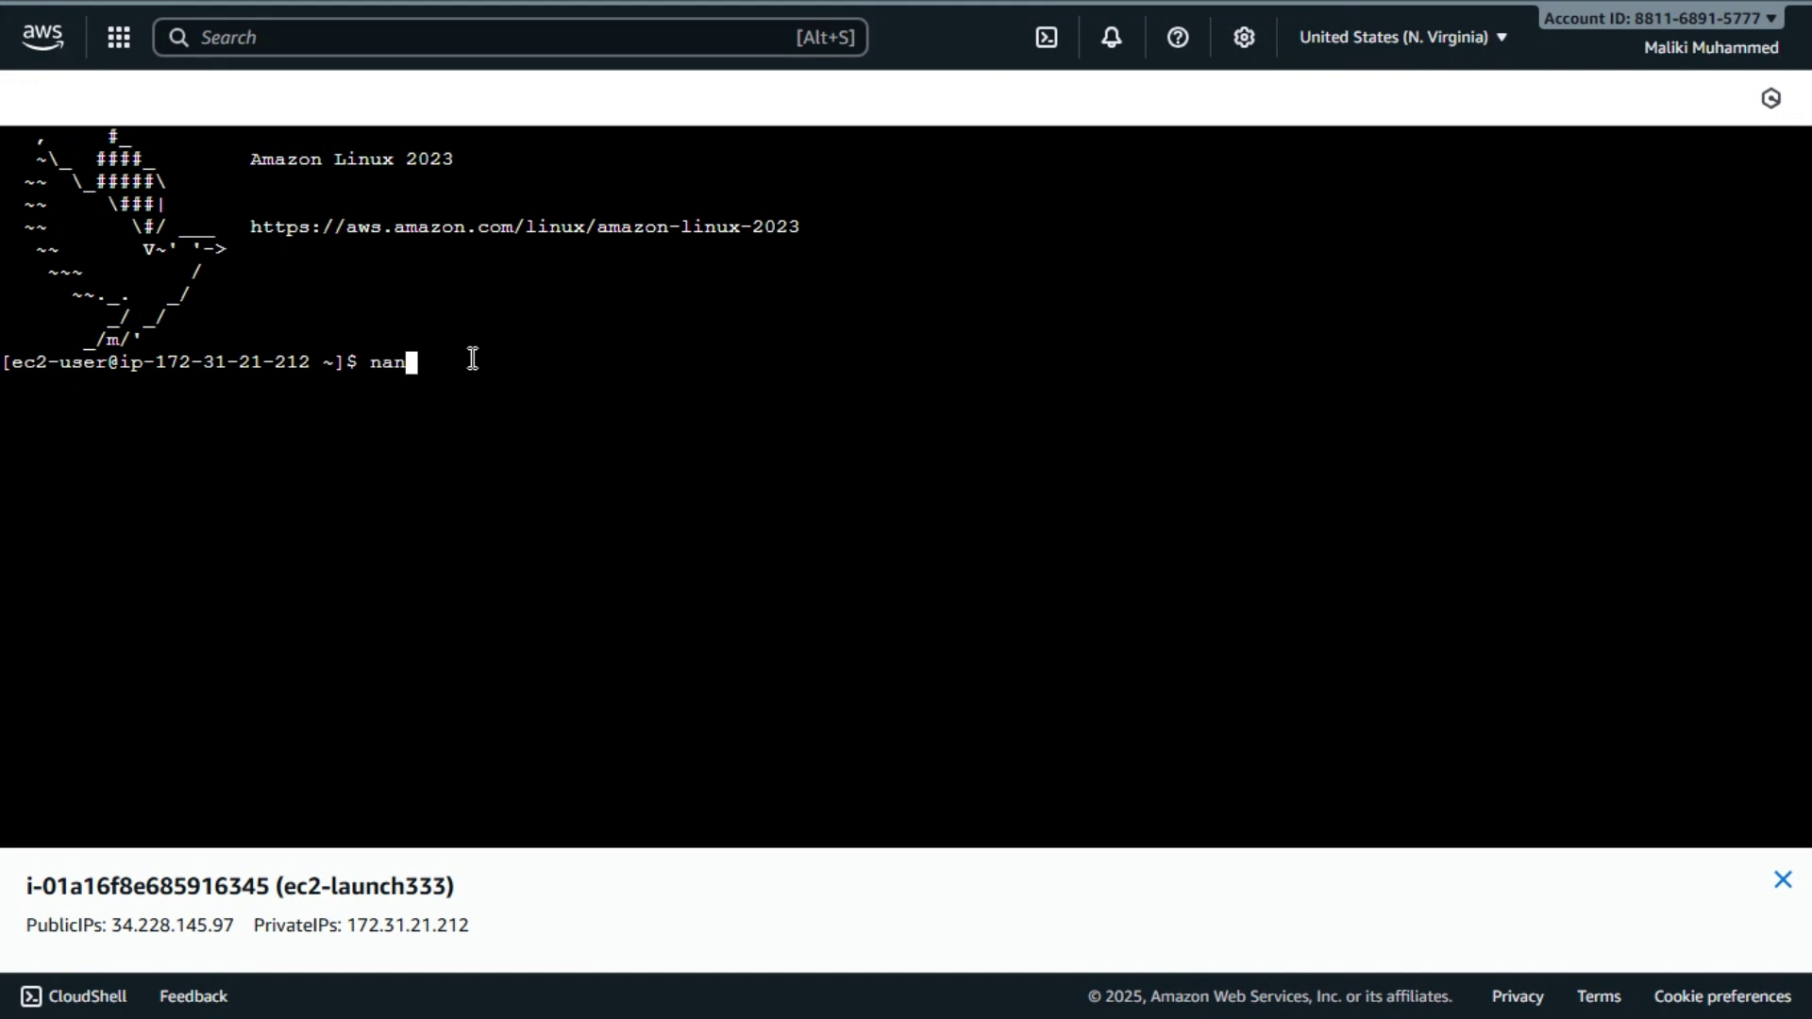
{"action": "type", "text": "o "}
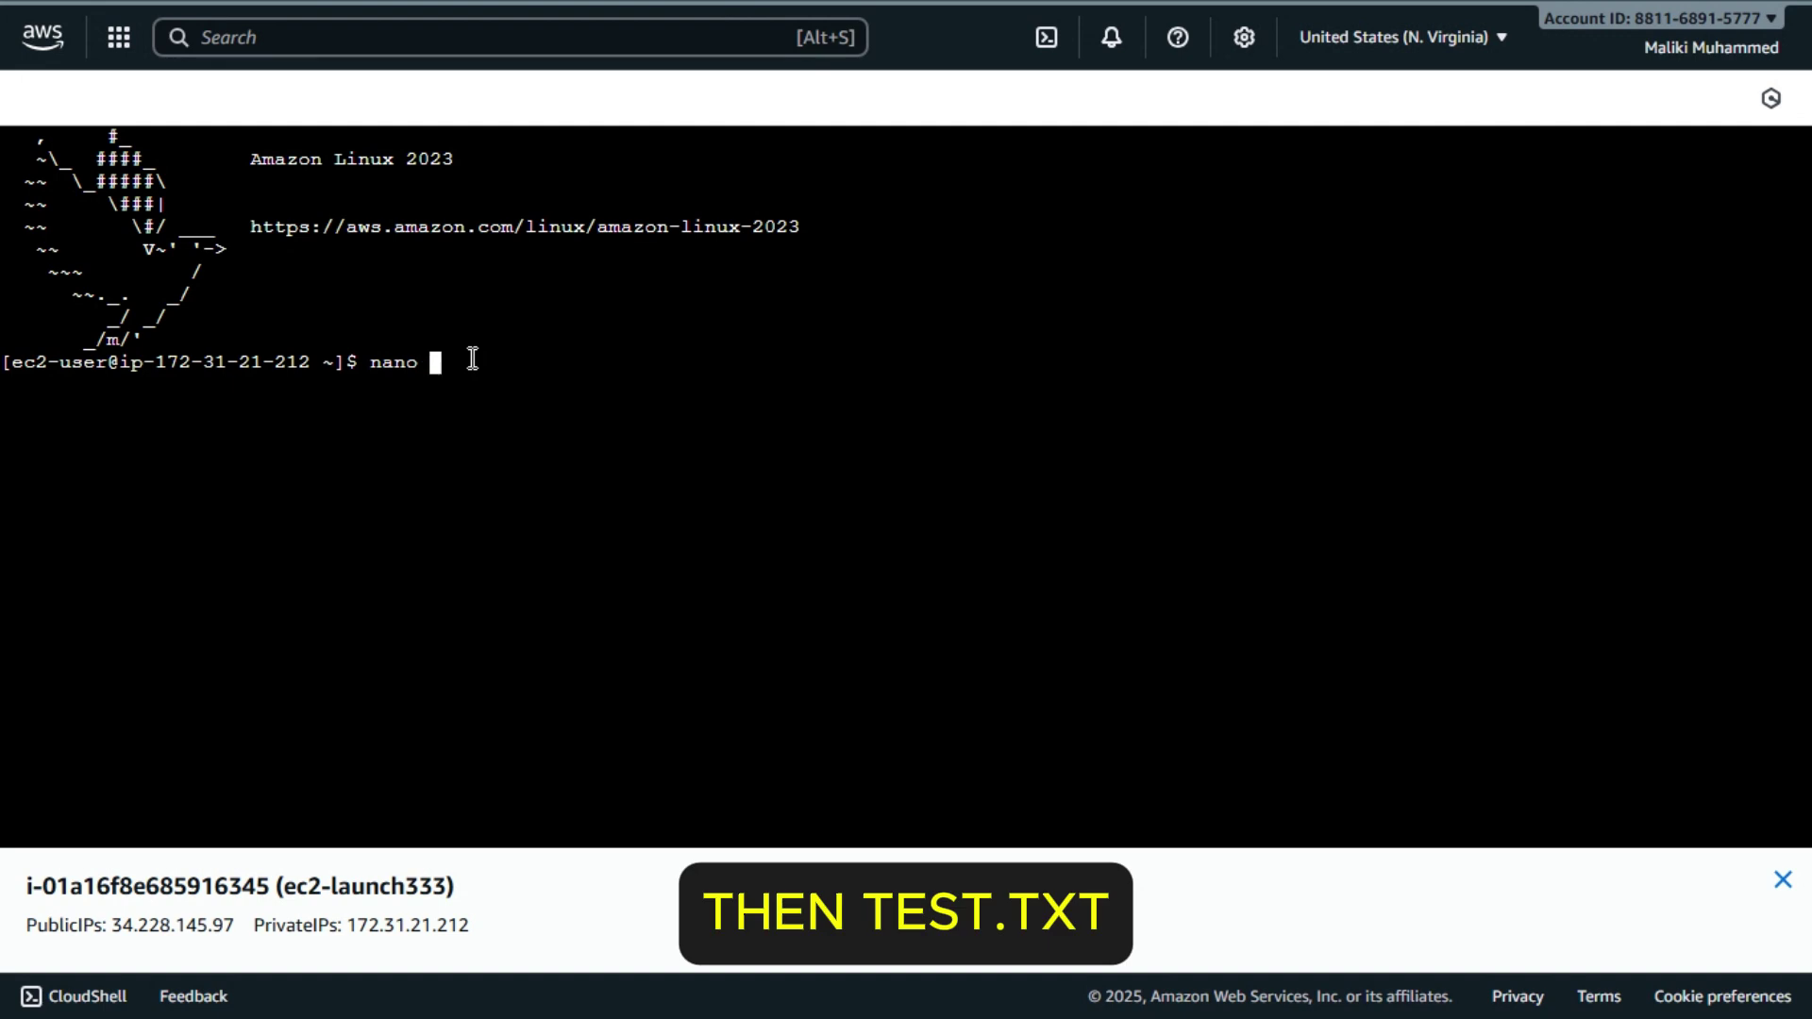
{"action": "type", "text": "test"}
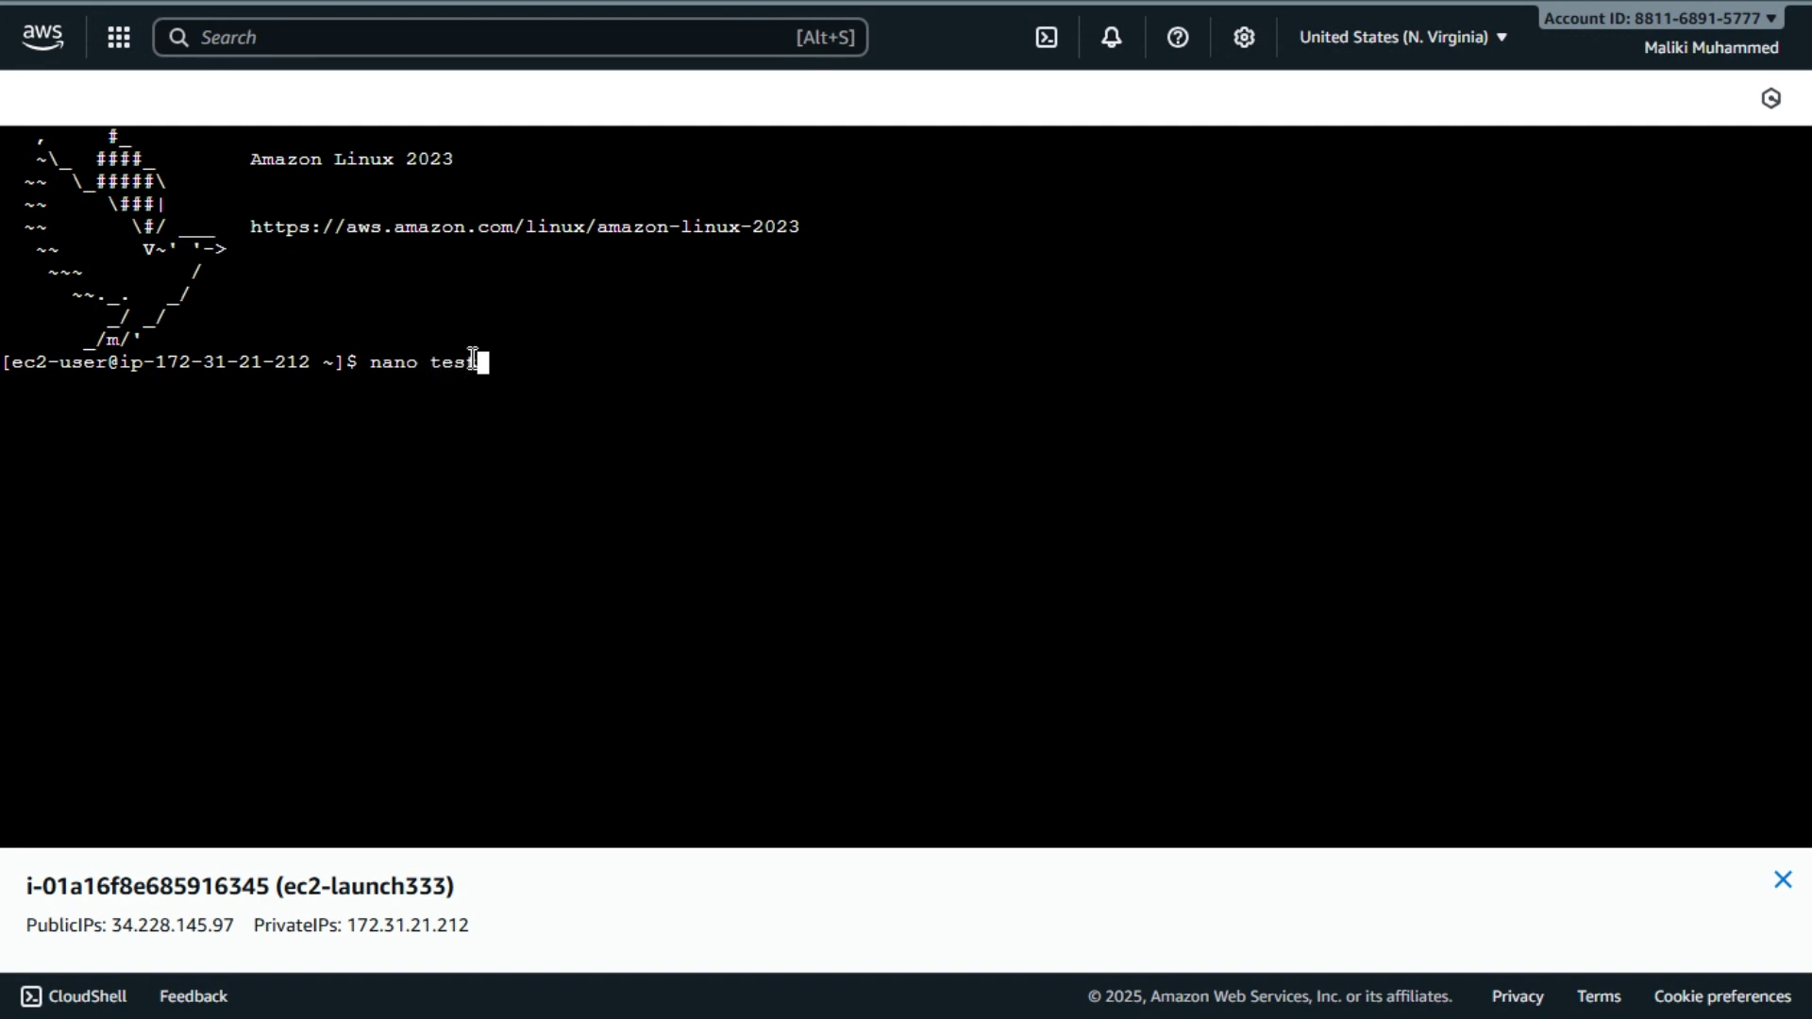
{"action": "type", "text": ".txt"}
{"action": "key", "text": "Return"}
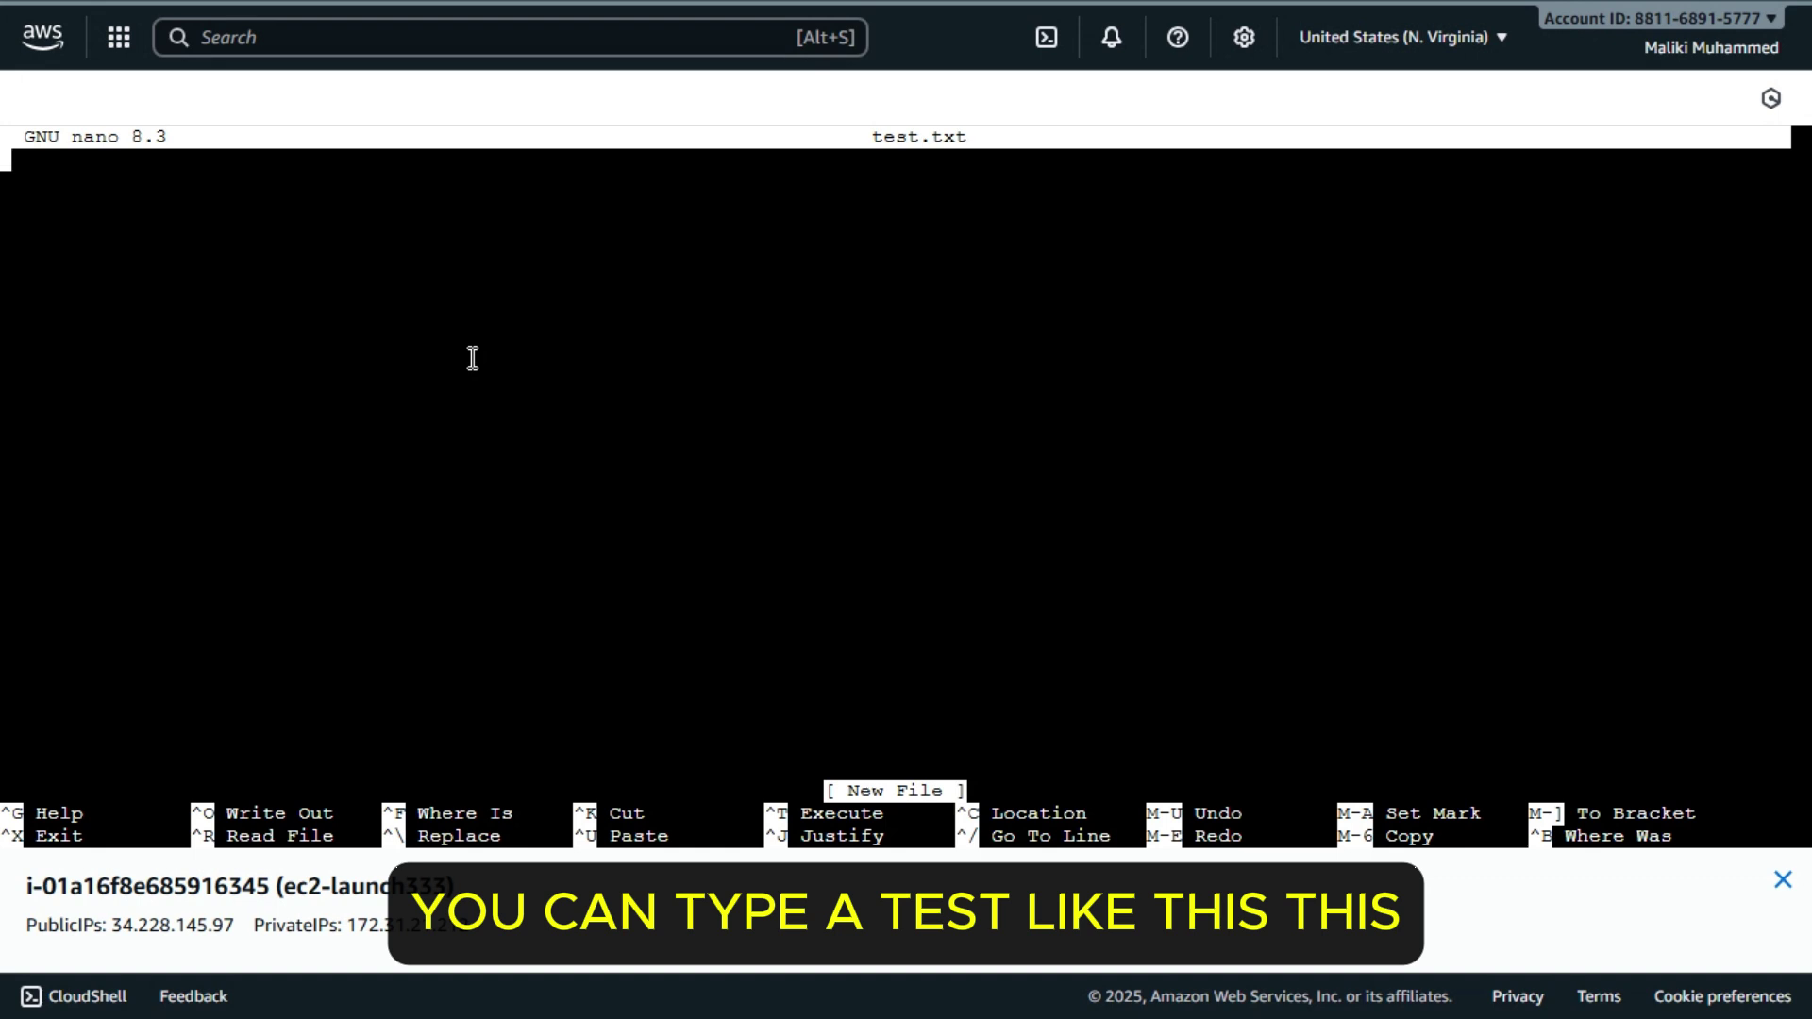
- Write the line "This instance will be used to create an AMI" in test.txt
{"action": "type", "text": "This"}
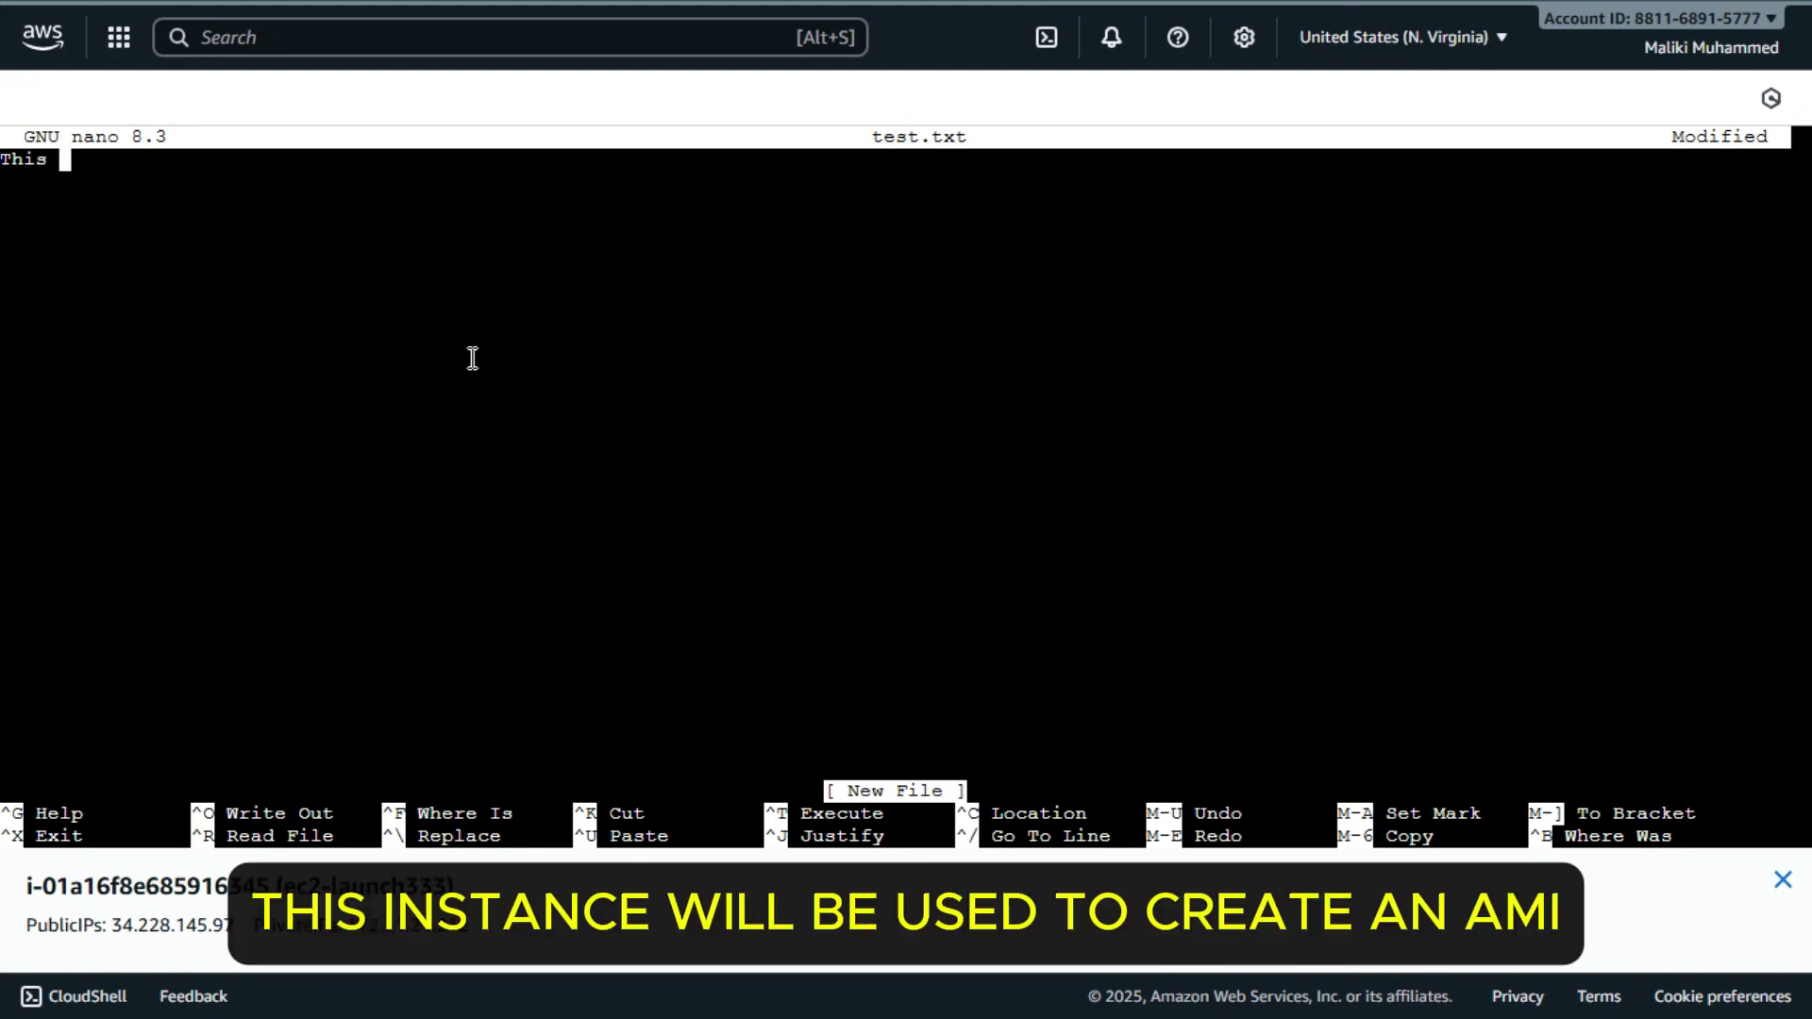
{"action": "type", "text": " i"}
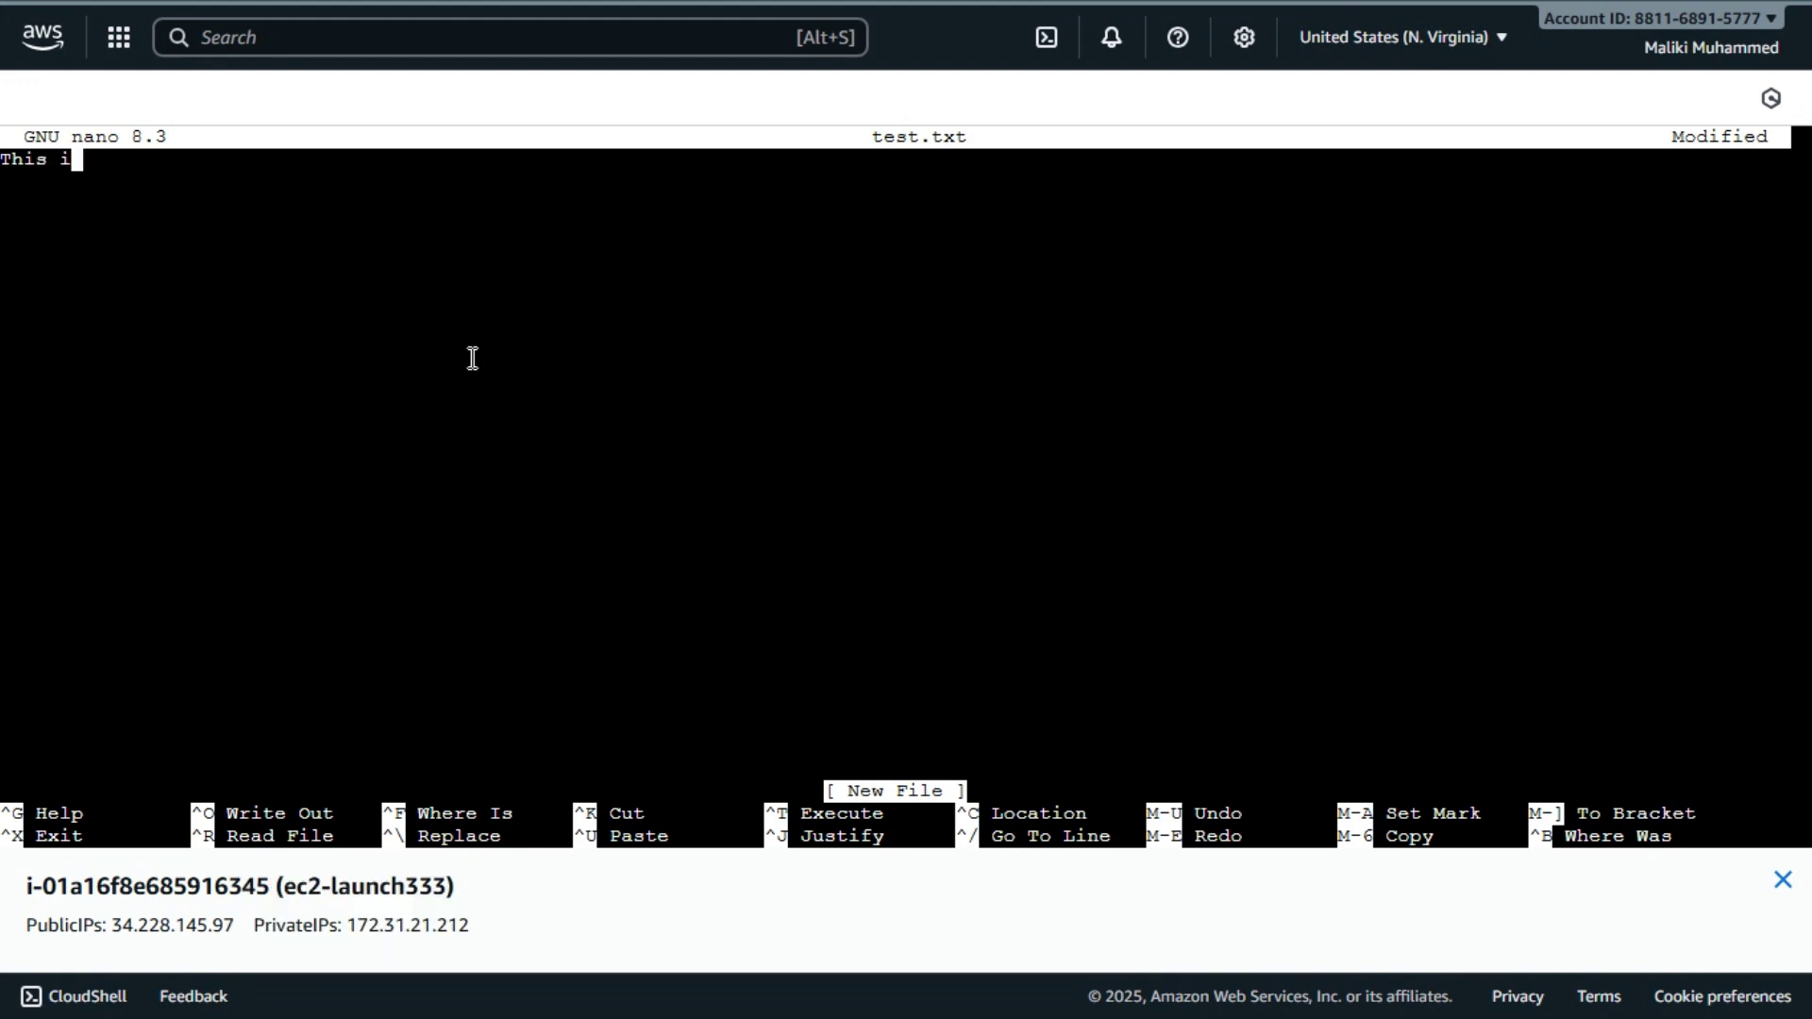
{"action": "type", "text": "nstance will "}
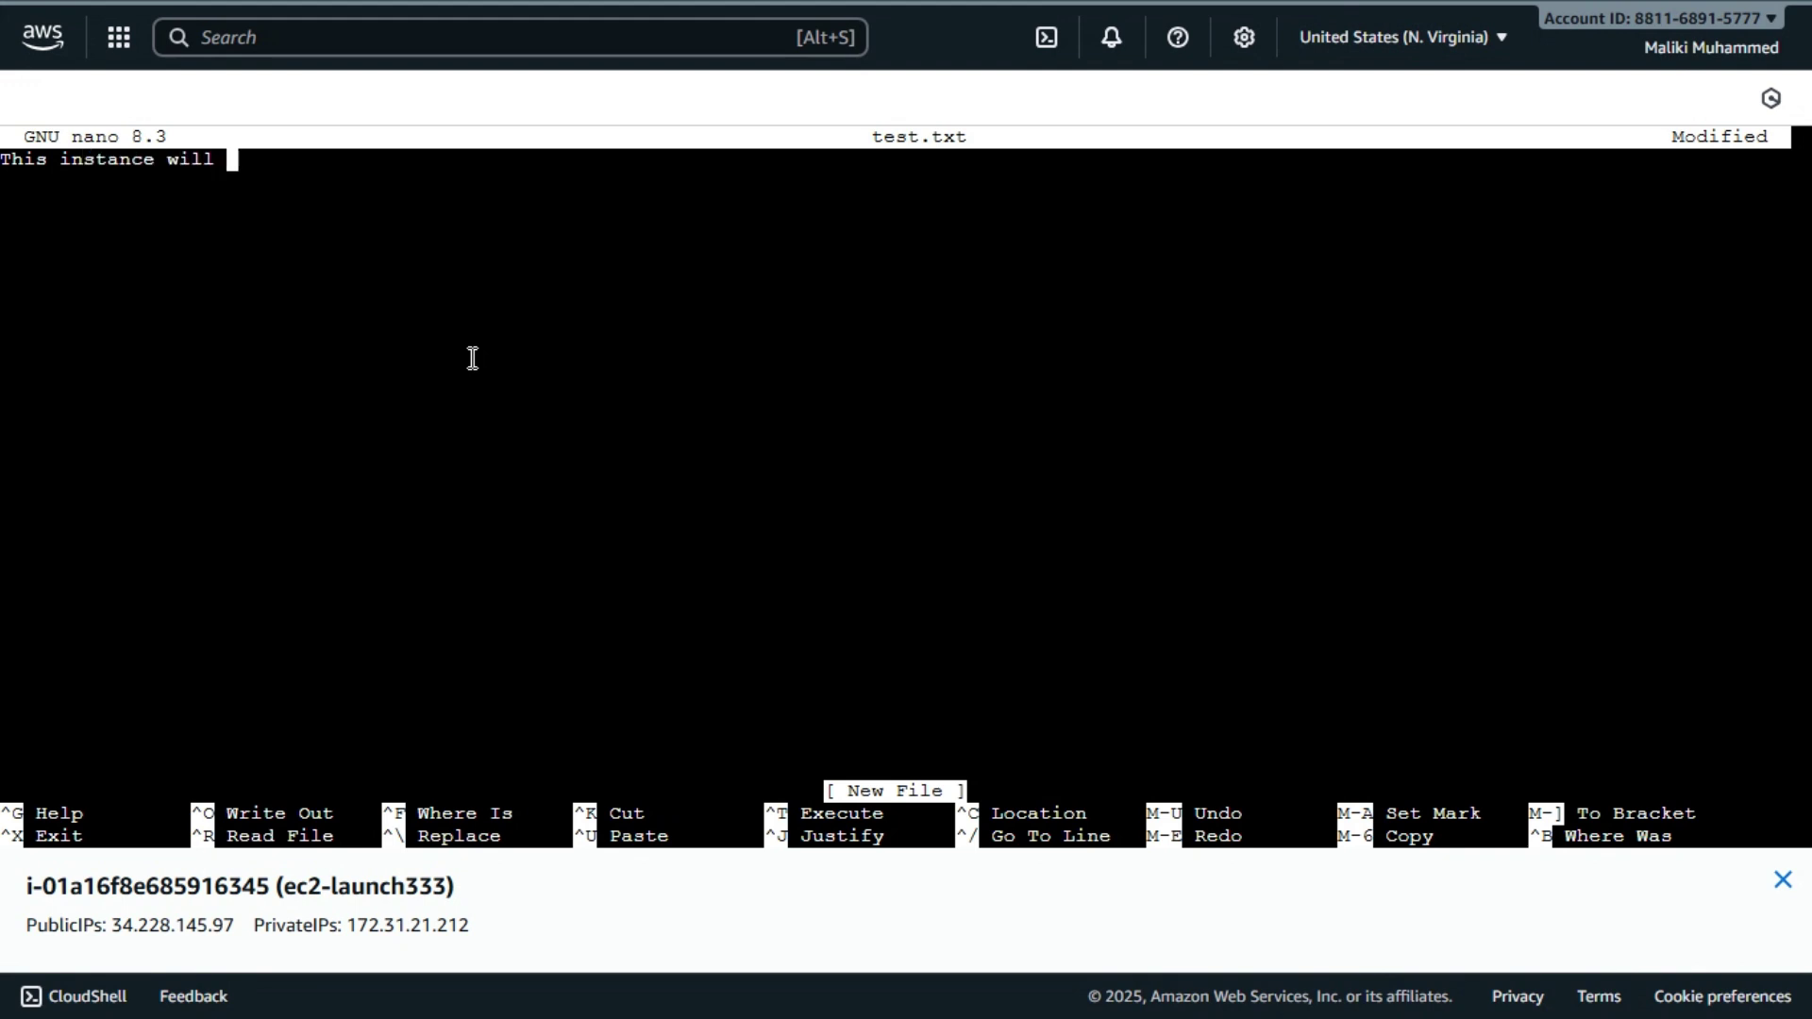
{"action": "type", "text": "be used"}
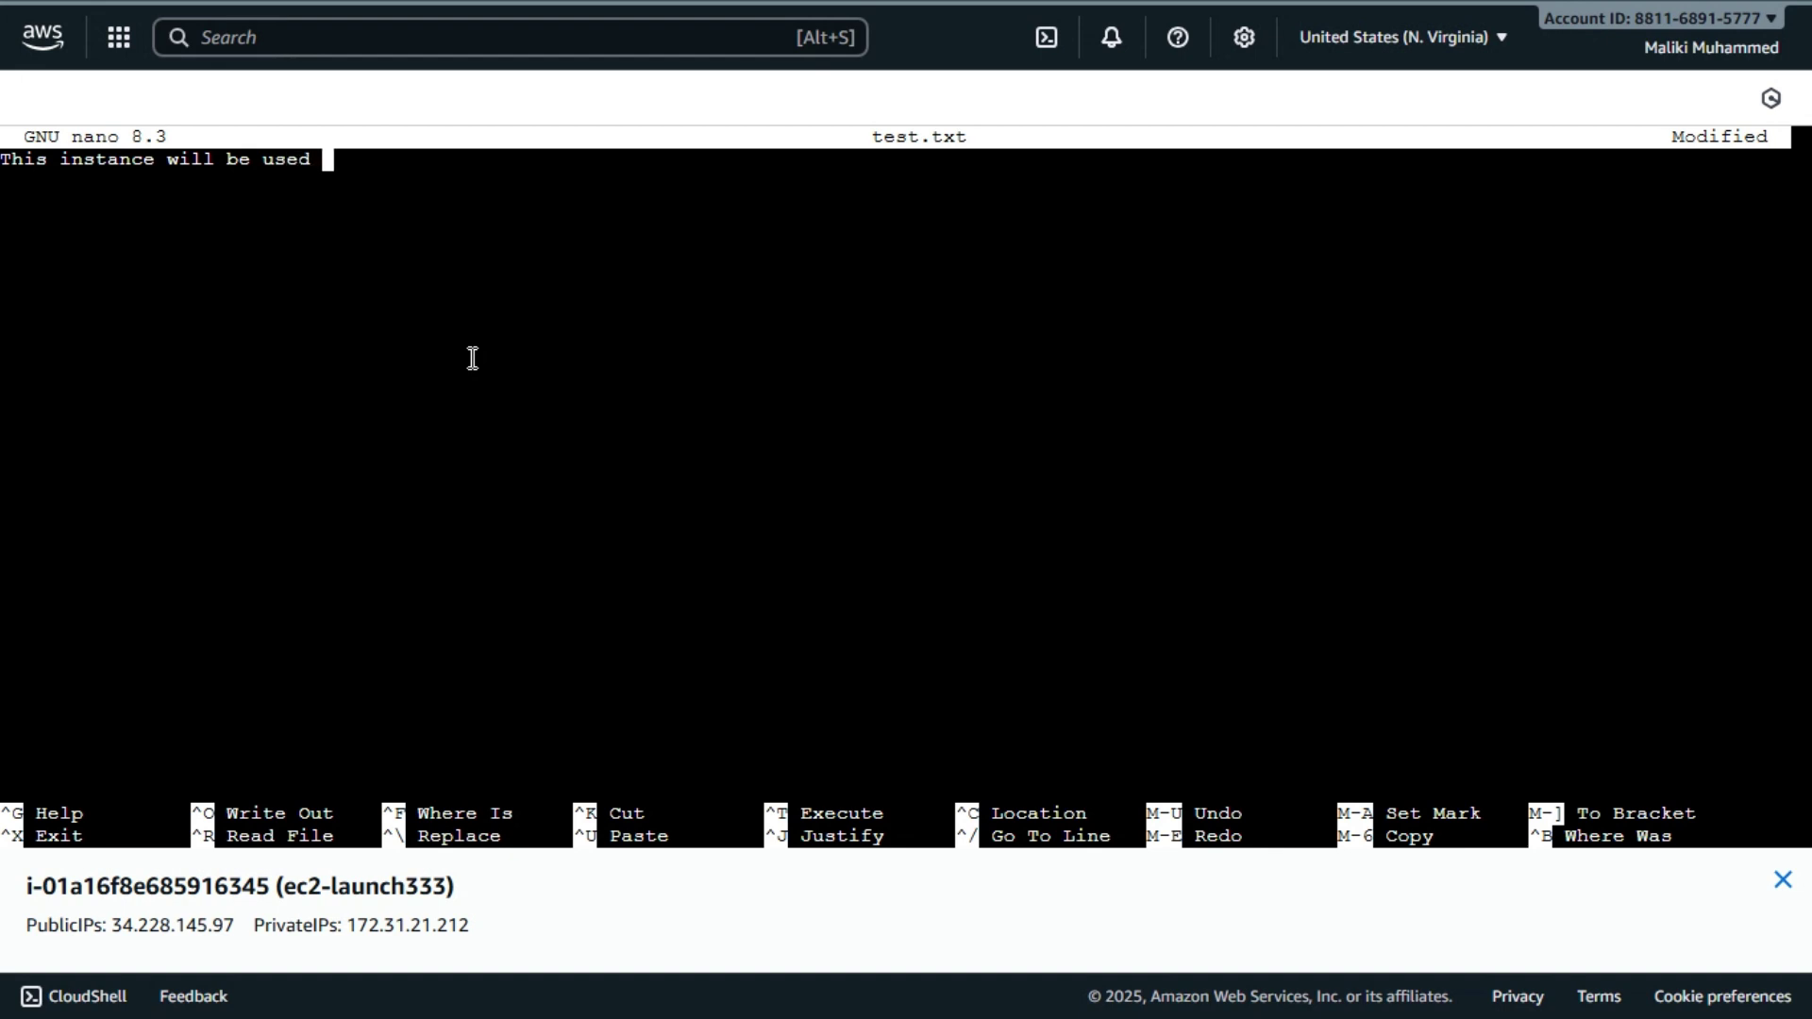
{"action": "type", "text": " to create an A"}
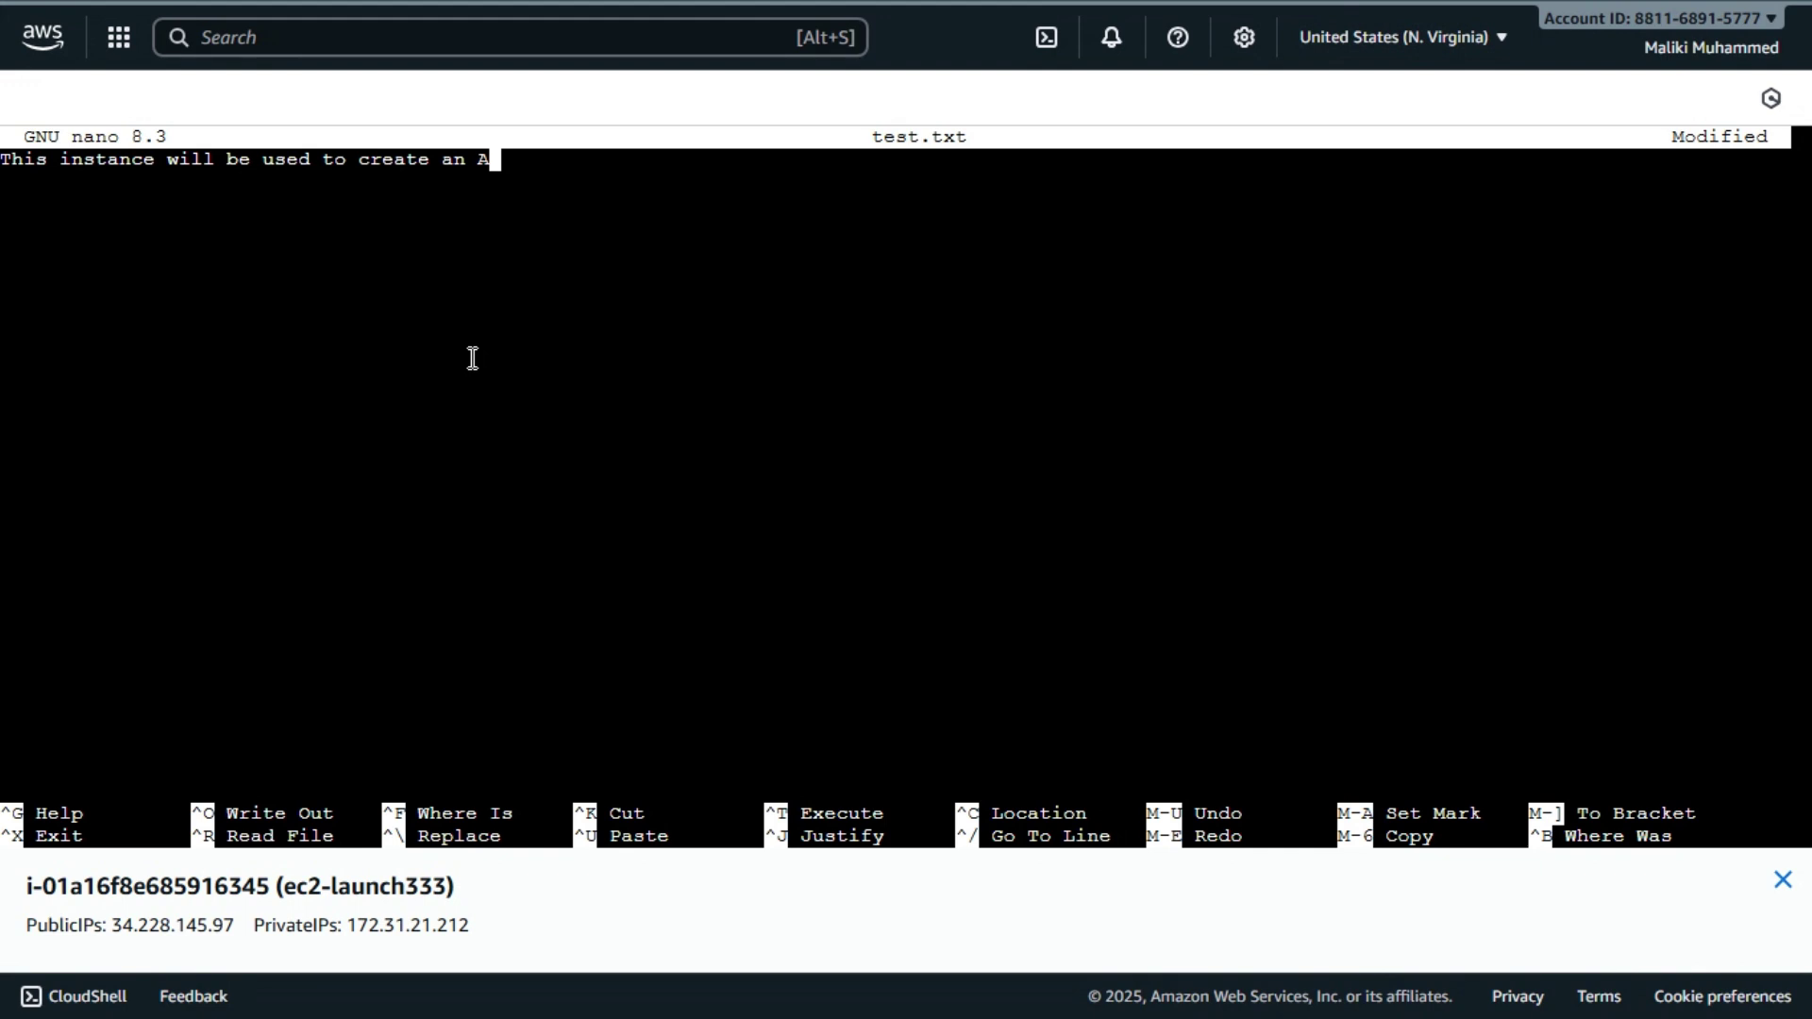
{"action": "type", "text": "MI"}
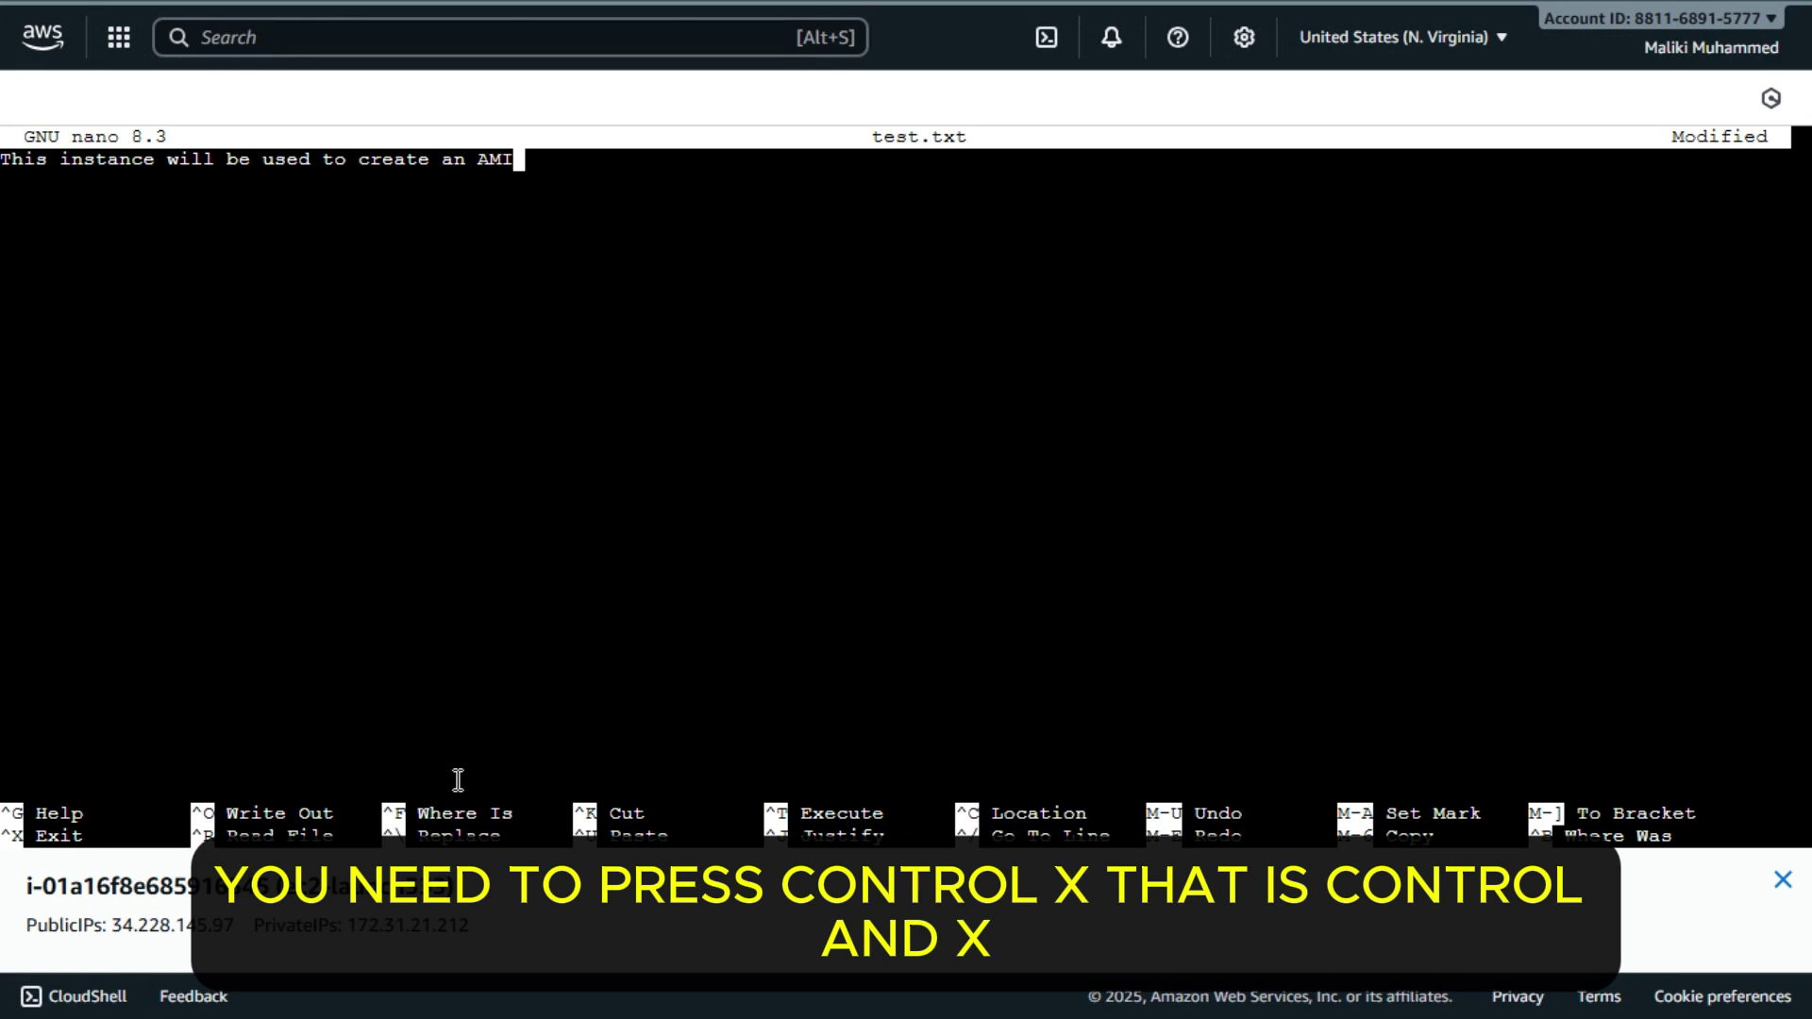
- Save the changes under the file name test.txt and exit nano
{"action": "key", "text": "ctrl+x"}
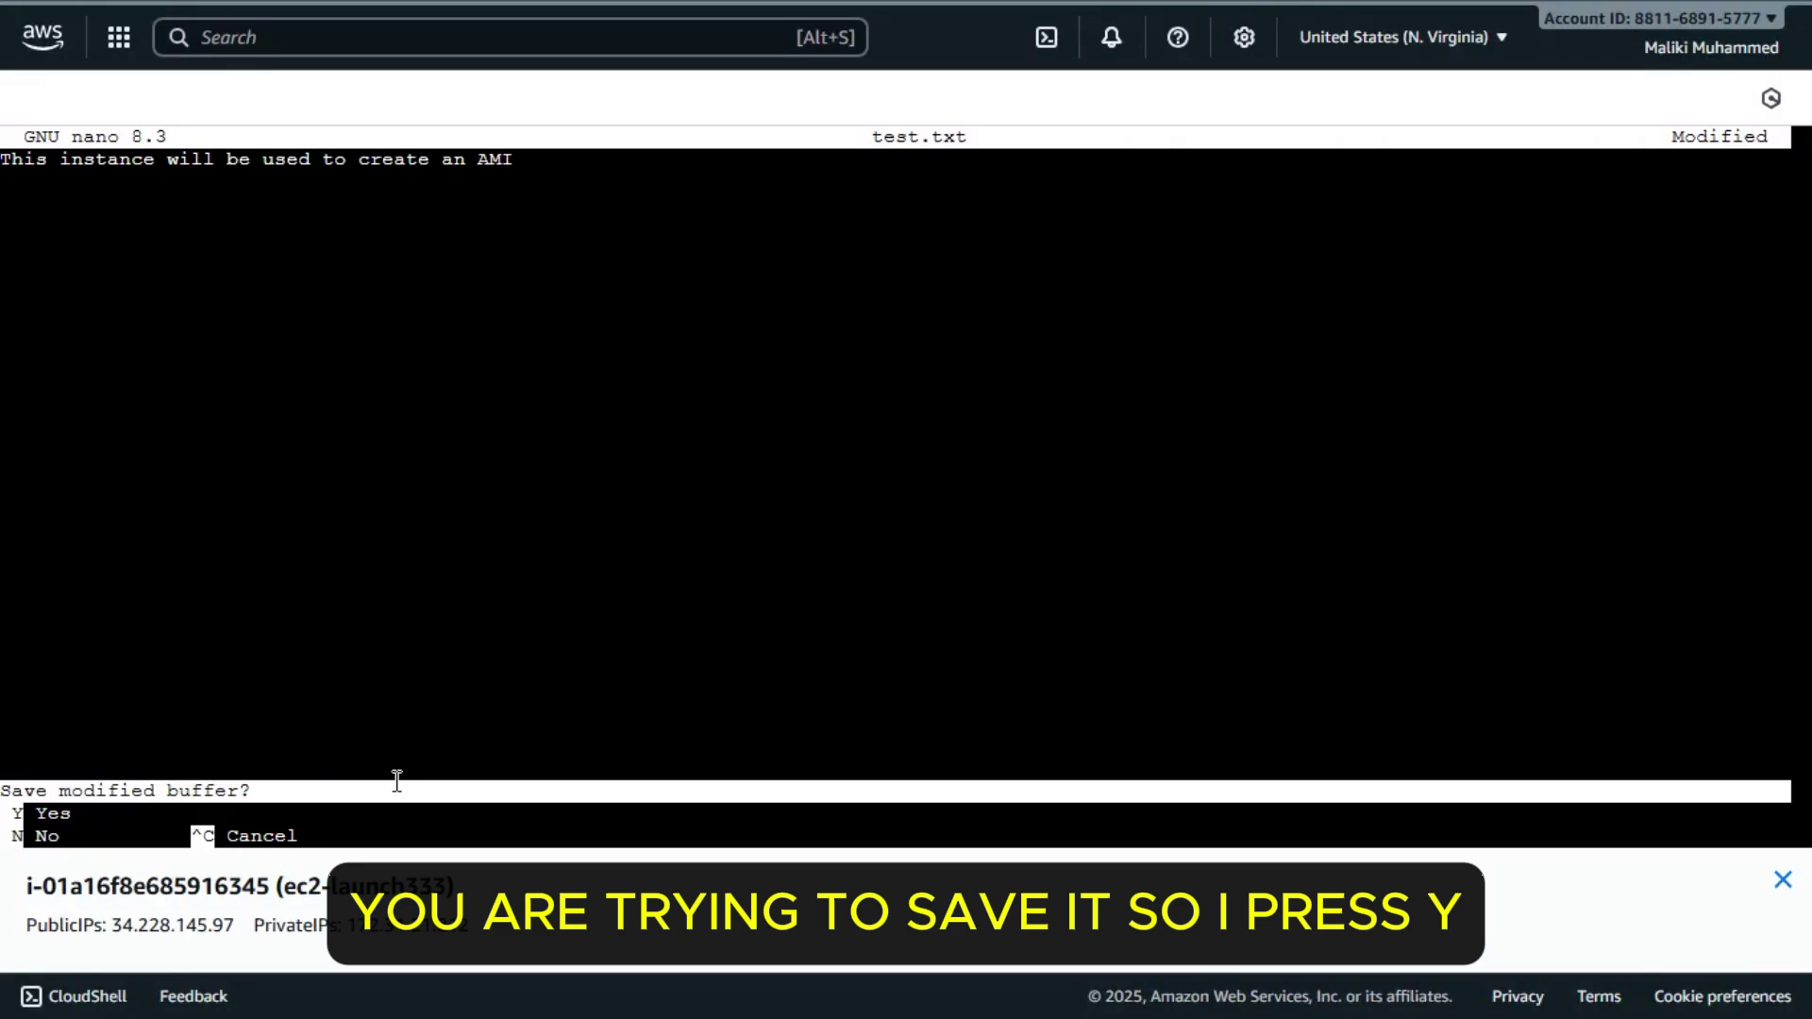
{"action": "key", "text": "y"}
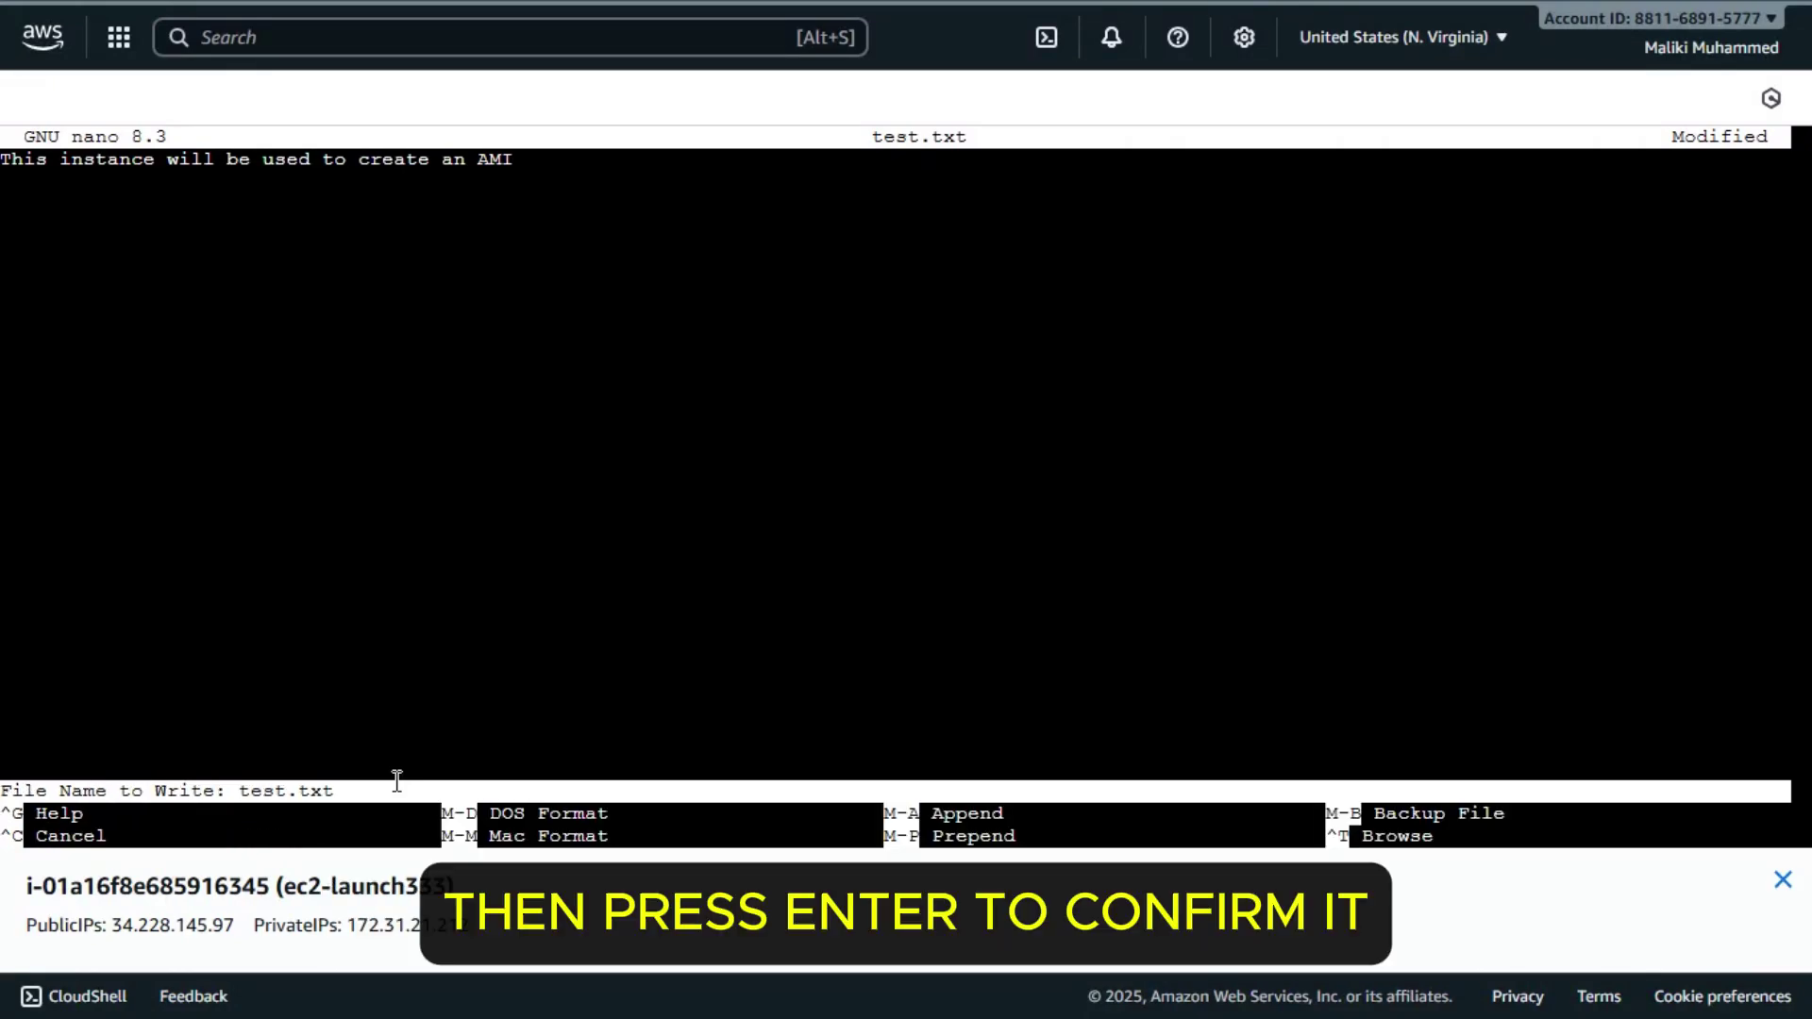
{"action": "key", "text": "Return"}
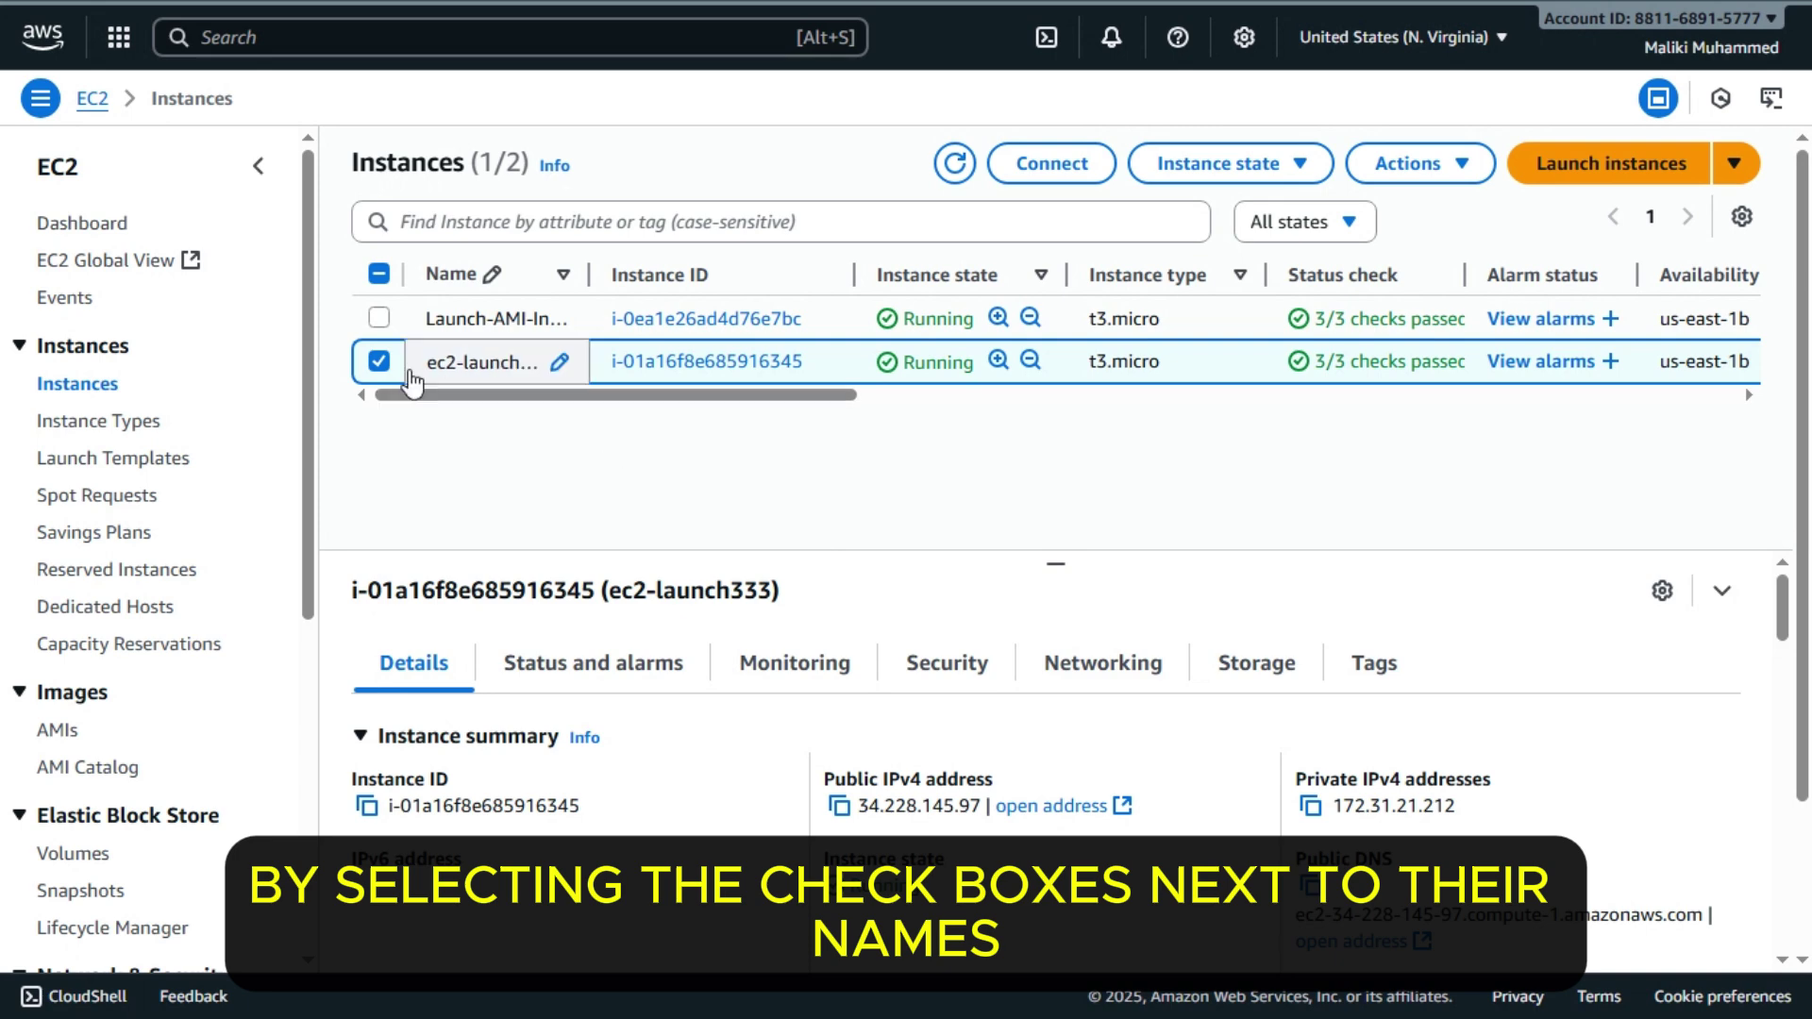
- Terminate (delete) both the Launch-AMI-Instance and ec2-launch333 instances, leaving Skip OS shutdown off
{"action": "left_click", "coordinate": [379, 318]}
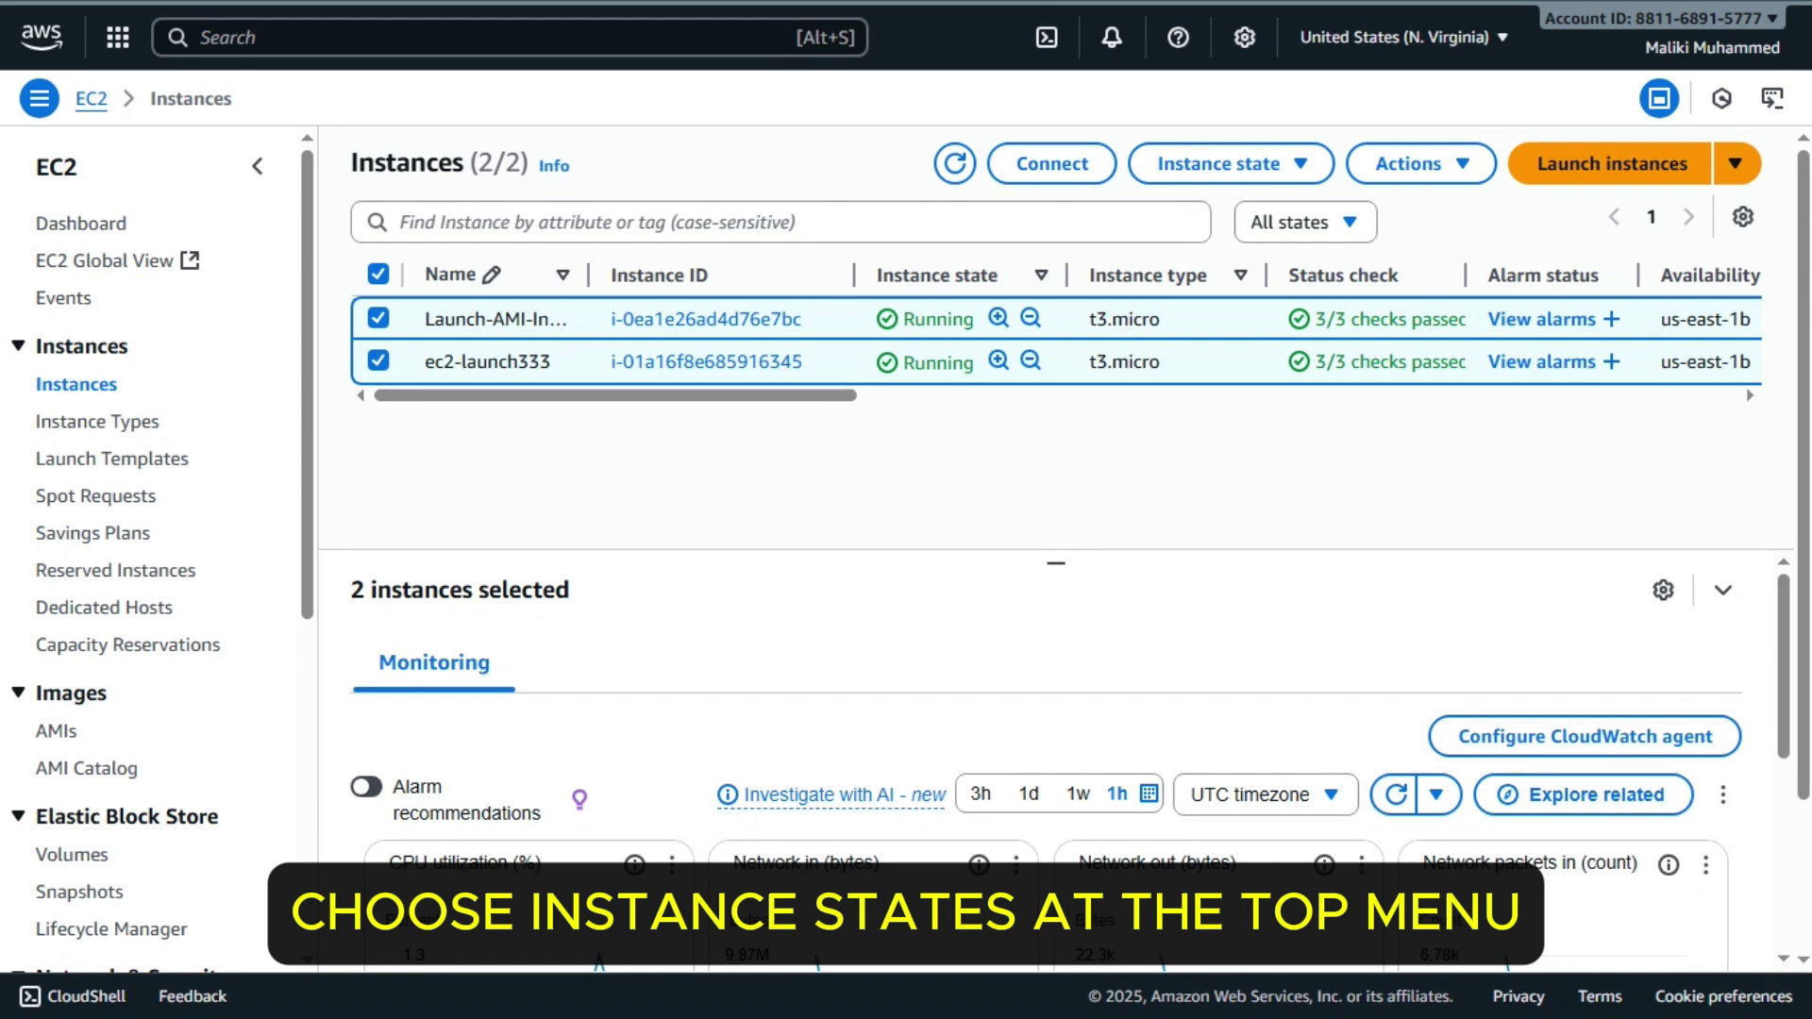
{"action": "left_click", "coordinate": [1215, 170]}
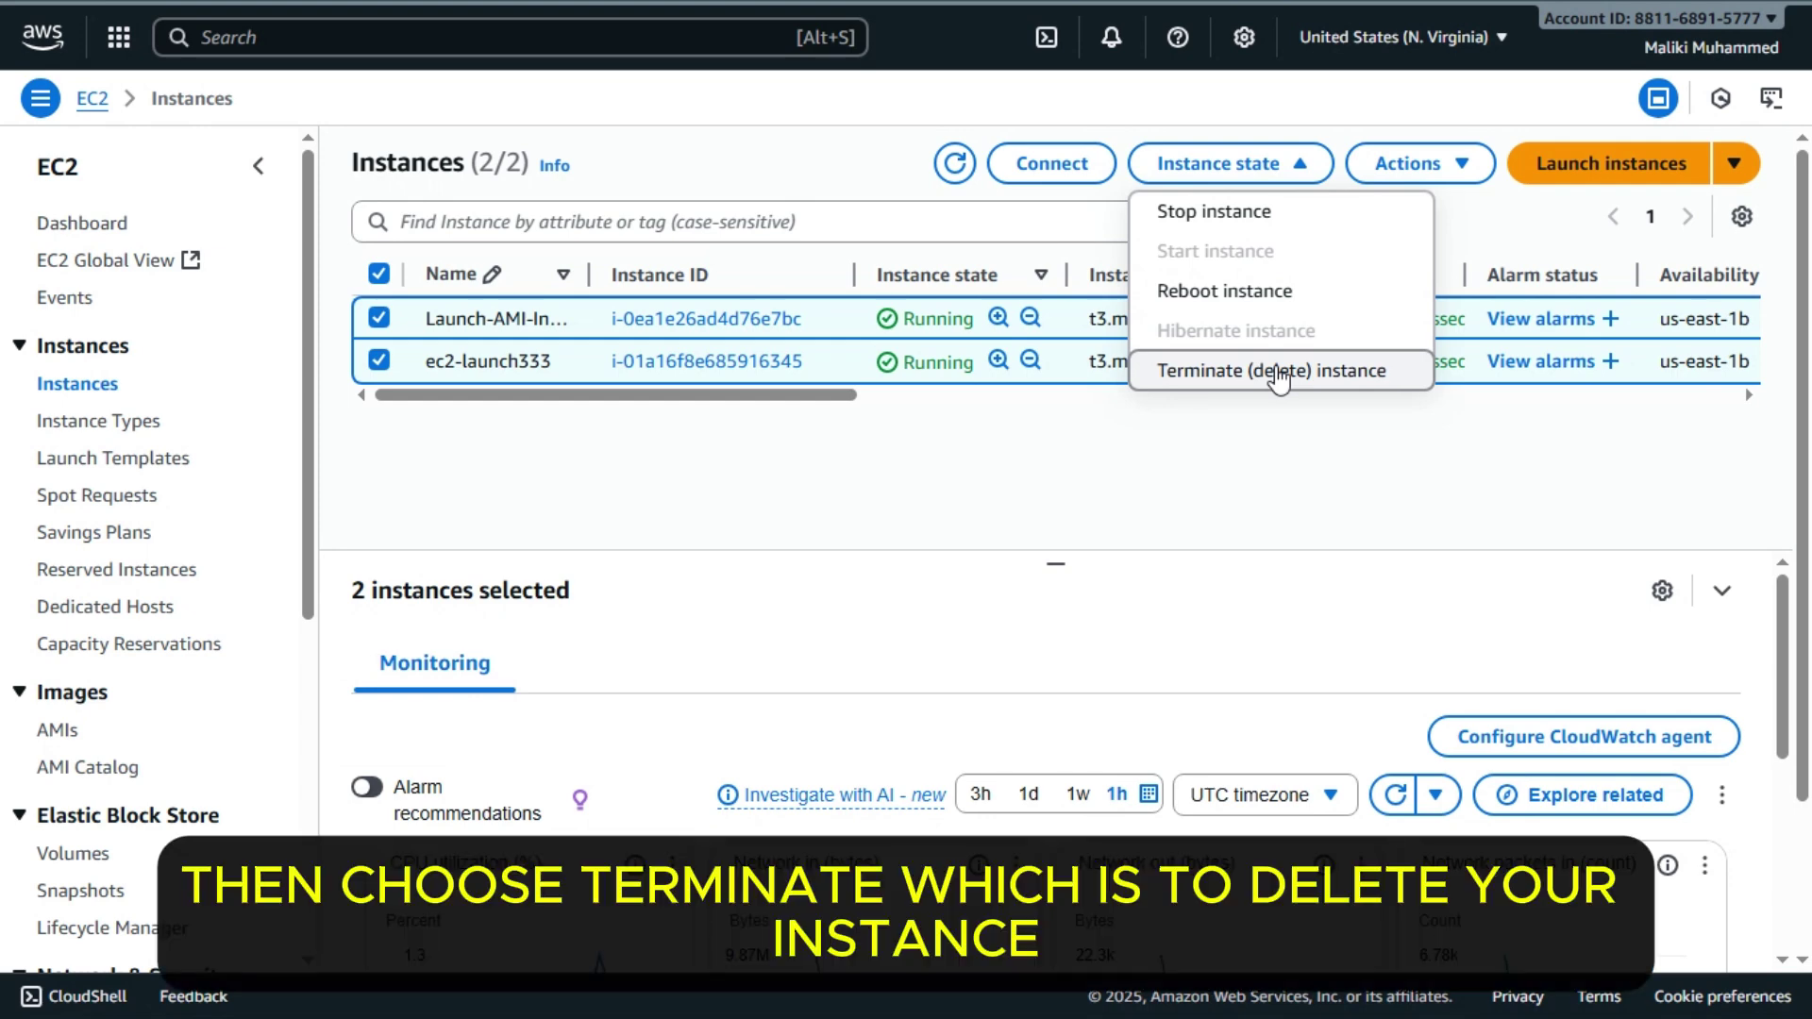
{"action": "left_click", "coordinate": [1314, 372]}
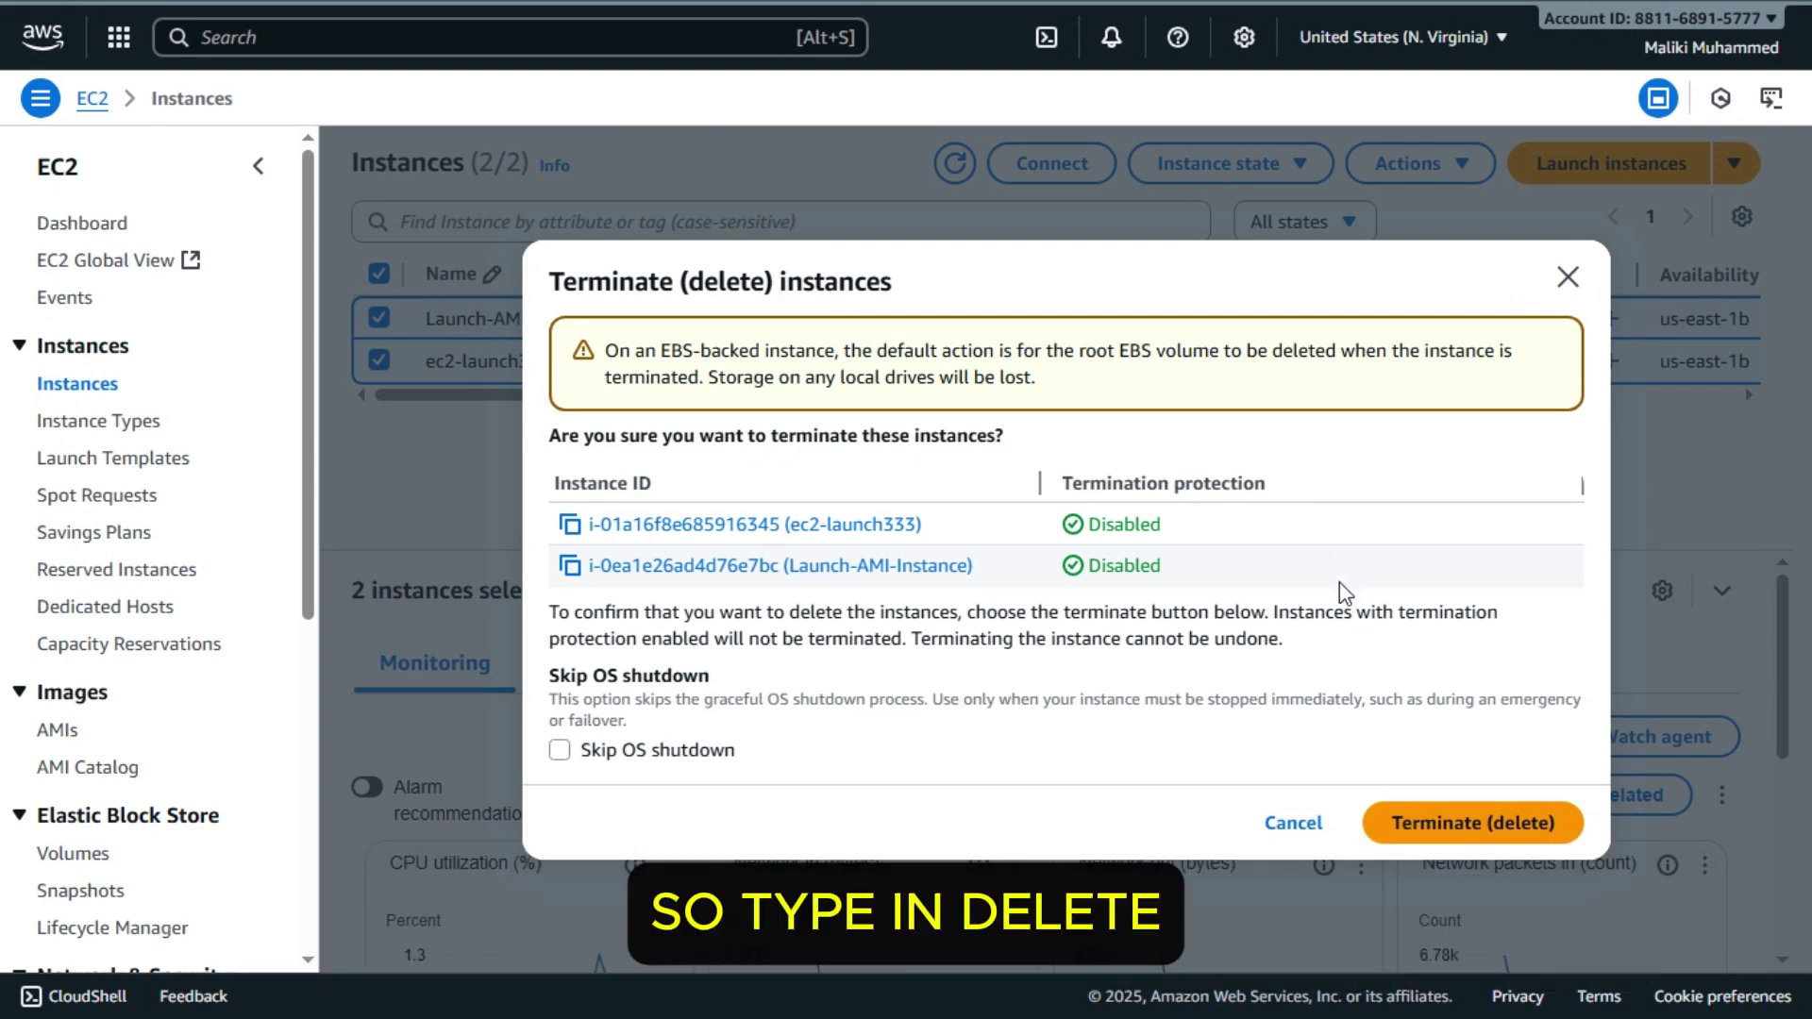
{"action": "left_click", "coordinate": [1453, 828]}
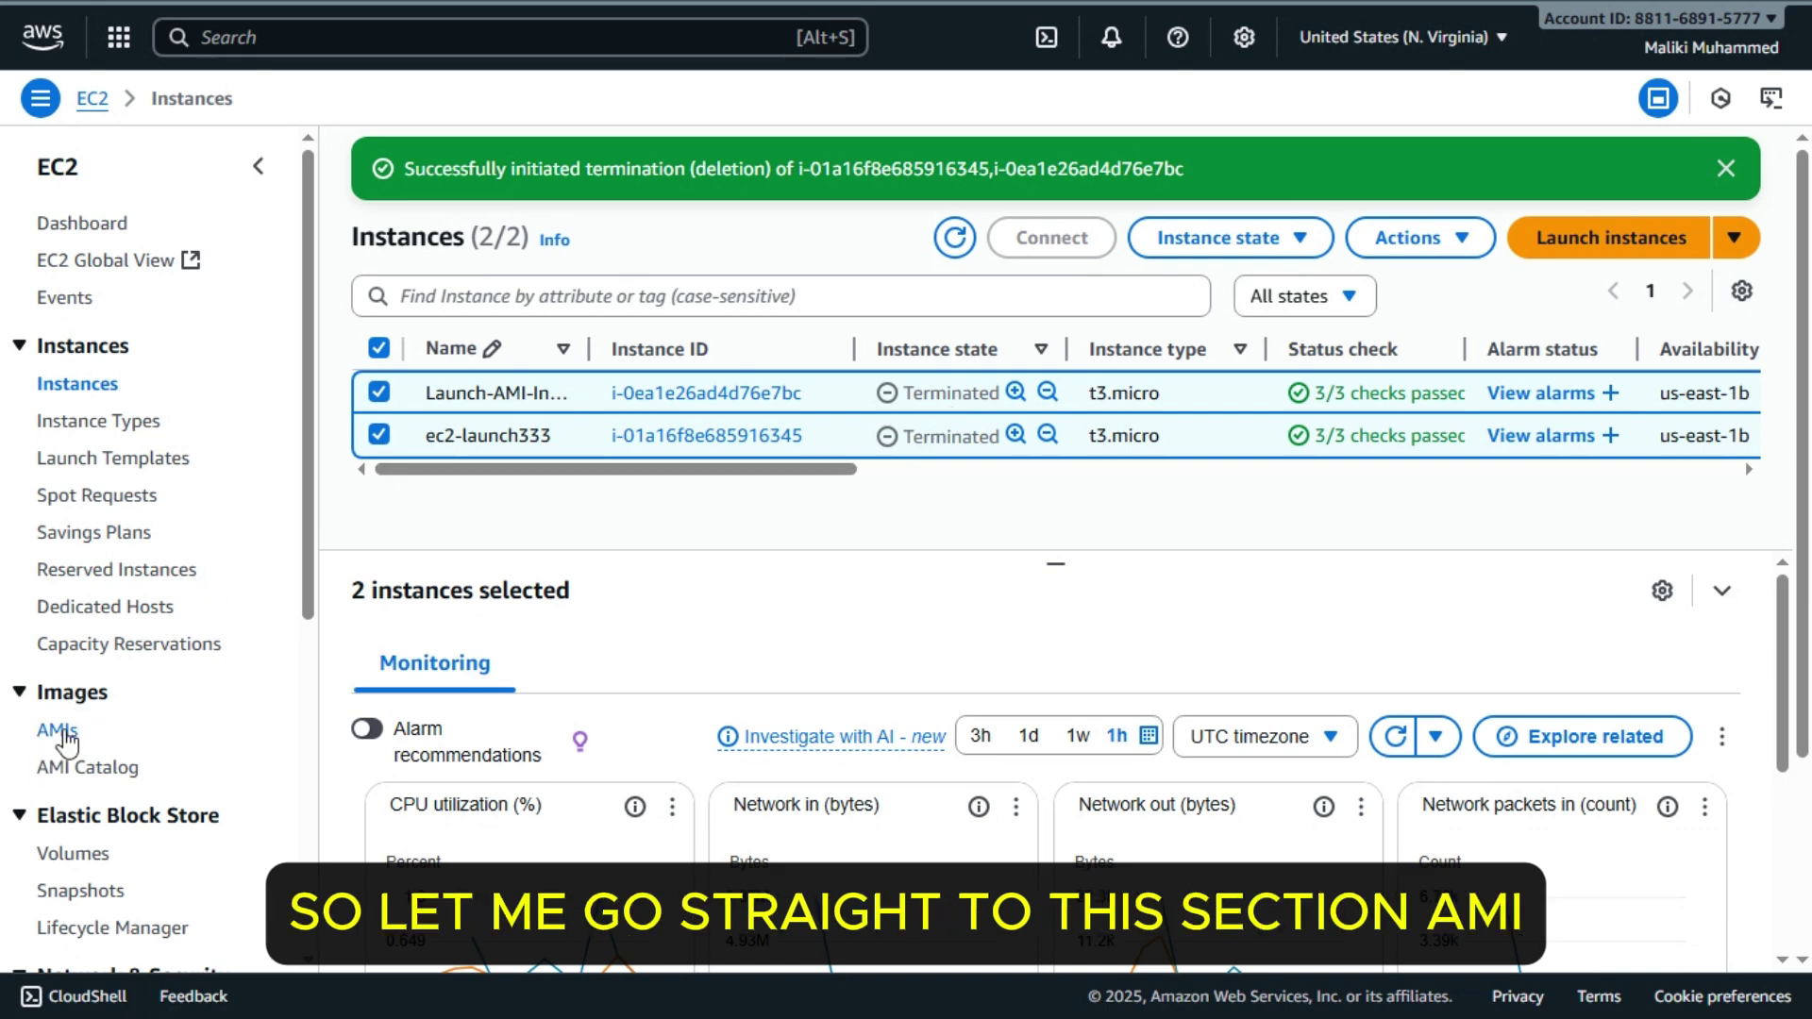
- Deregister the AMI--demo image without deleting its associated snapshots
{"action": "left_click", "coordinate": [58, 731]}
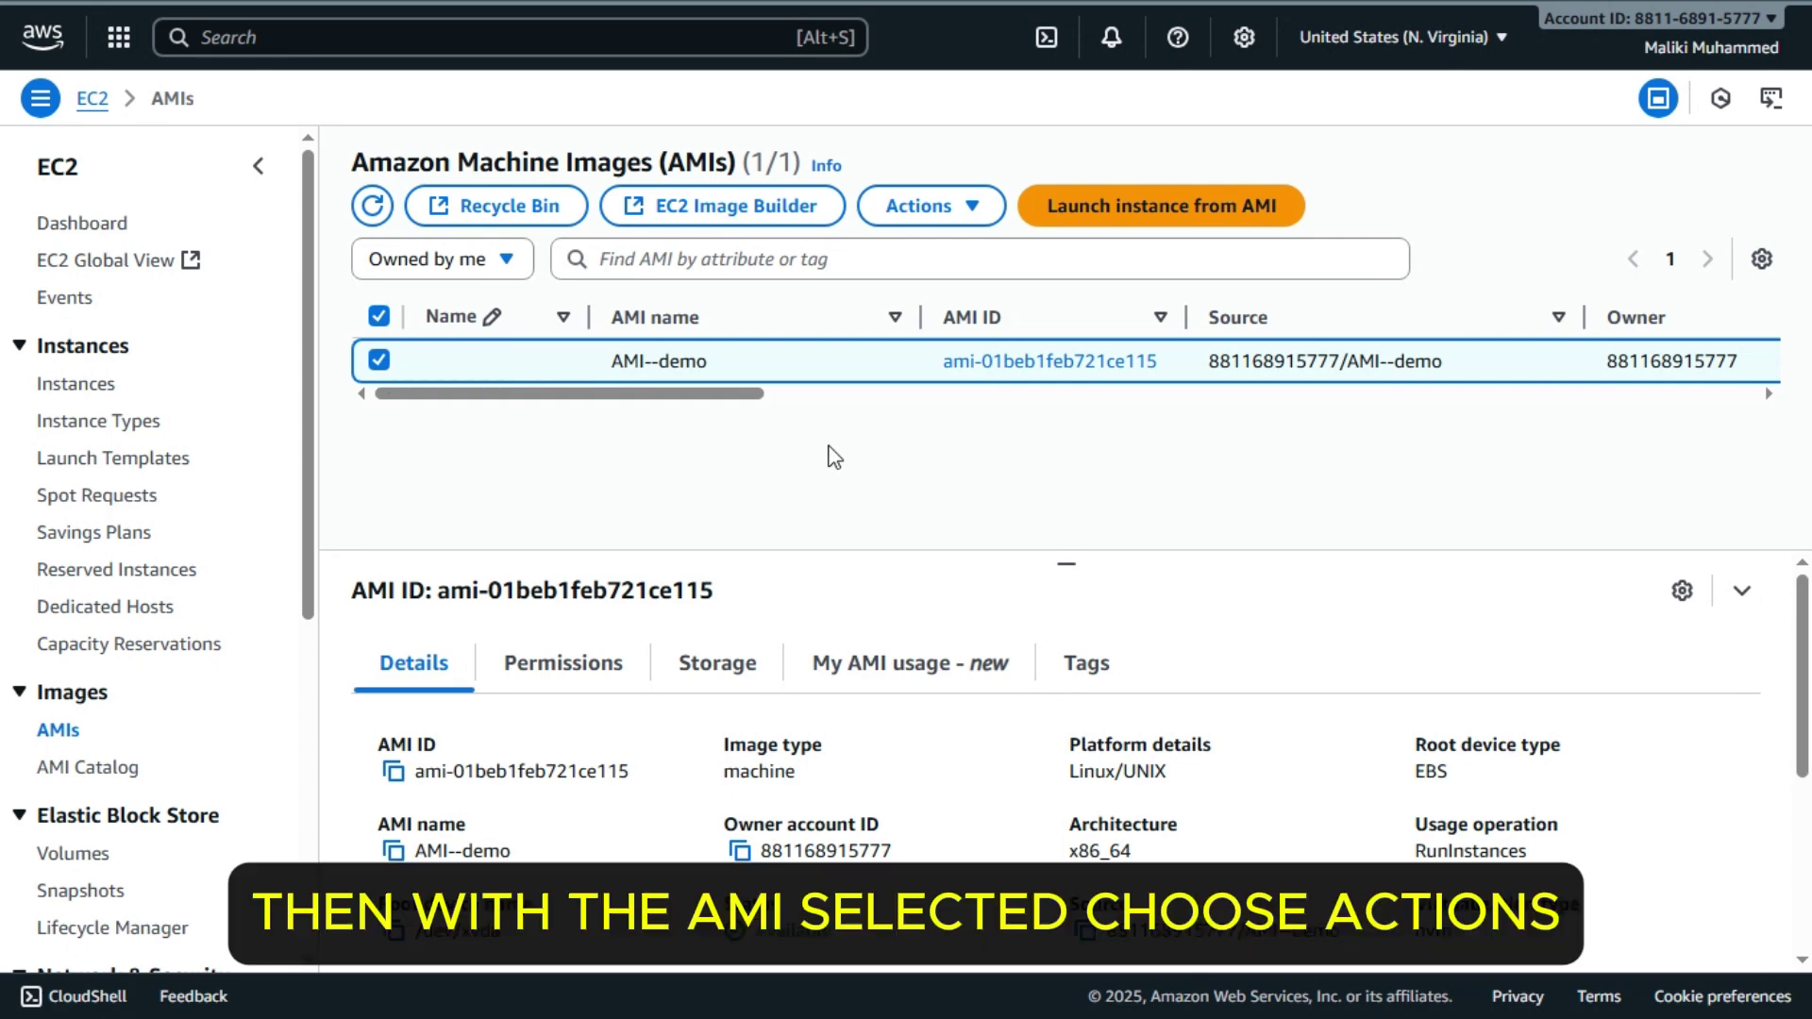
{"action": "left_click", "coordinate": [967, 221]}
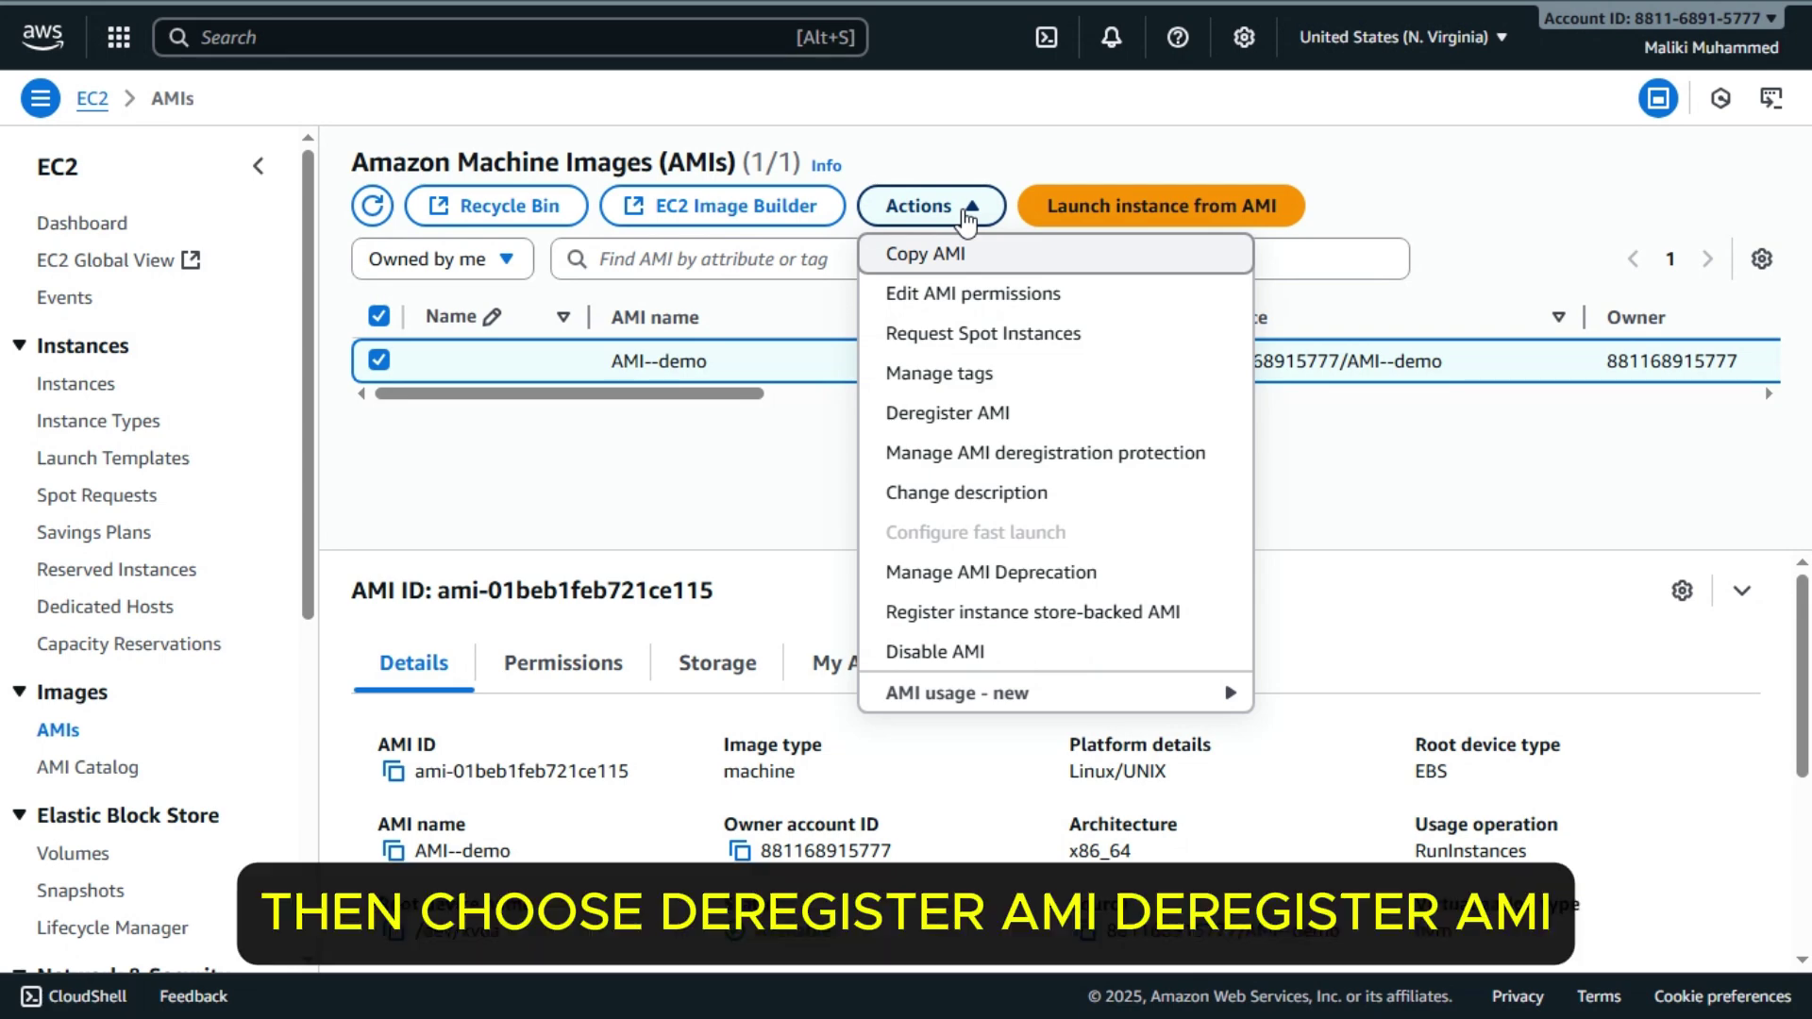
{"action": "left_click", "coordinate": [994, 421]}
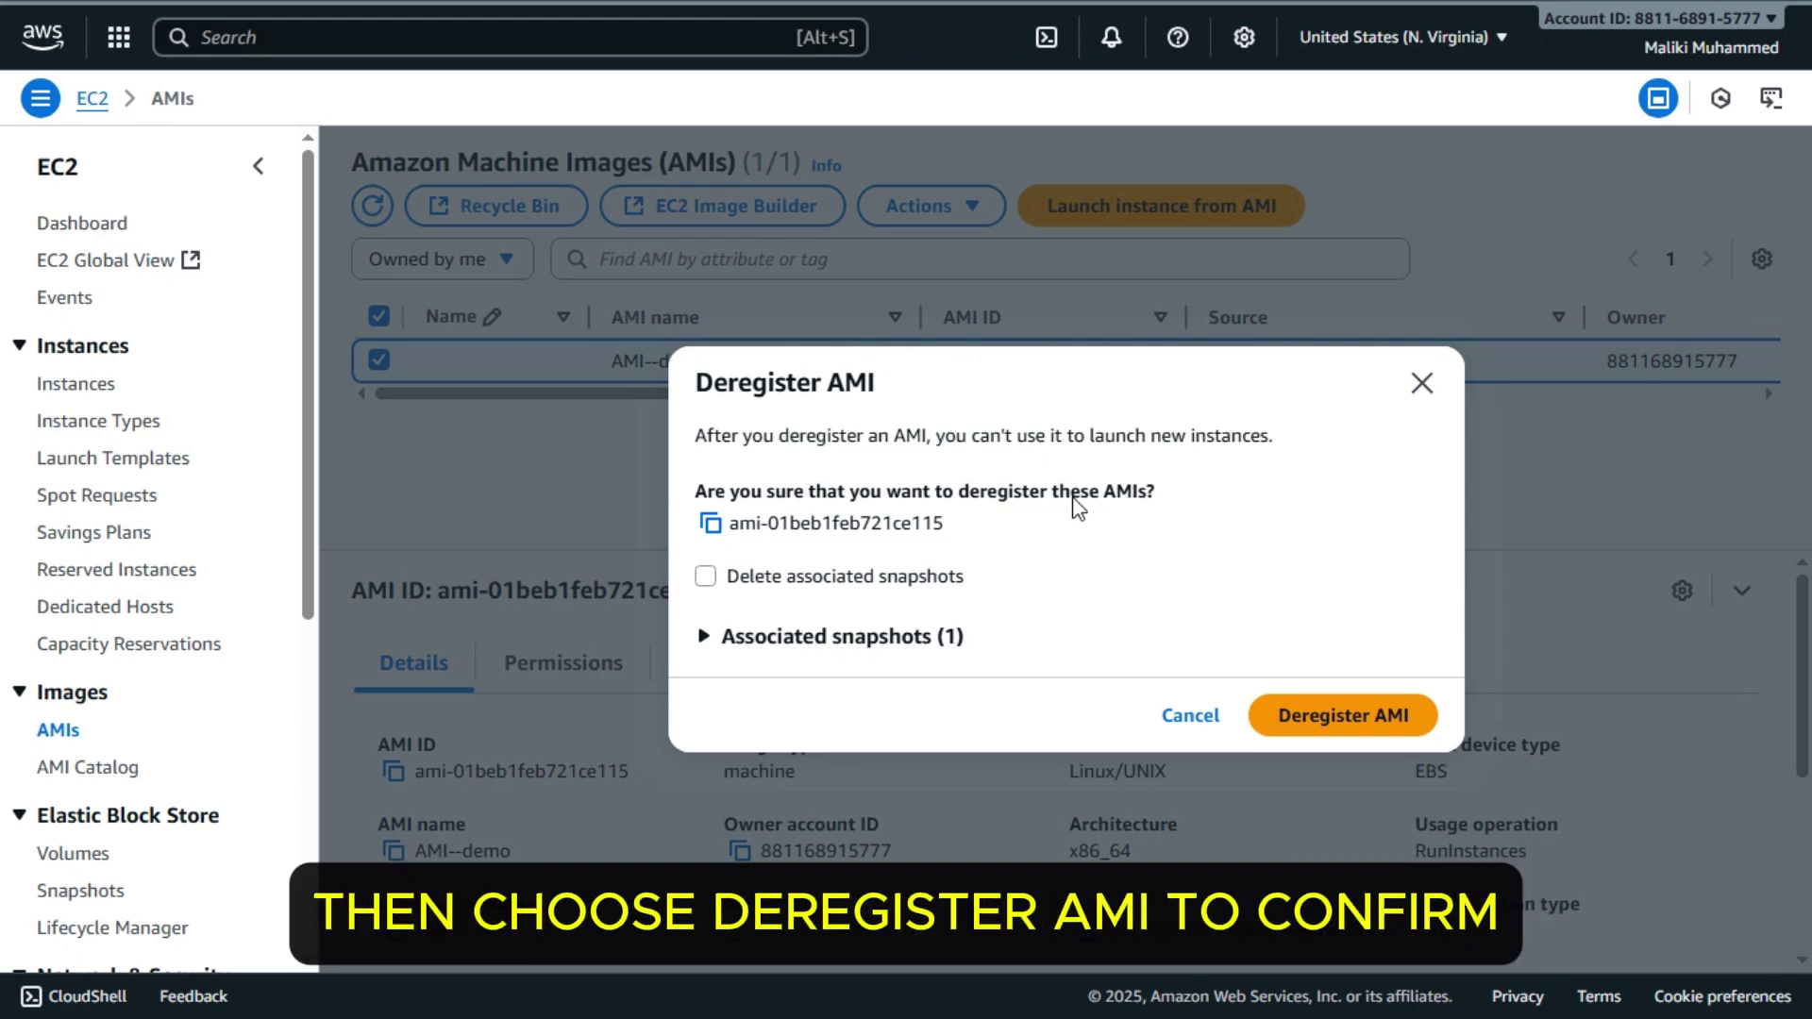
{"action": "left_click", "coordinate": [1350, 717]}
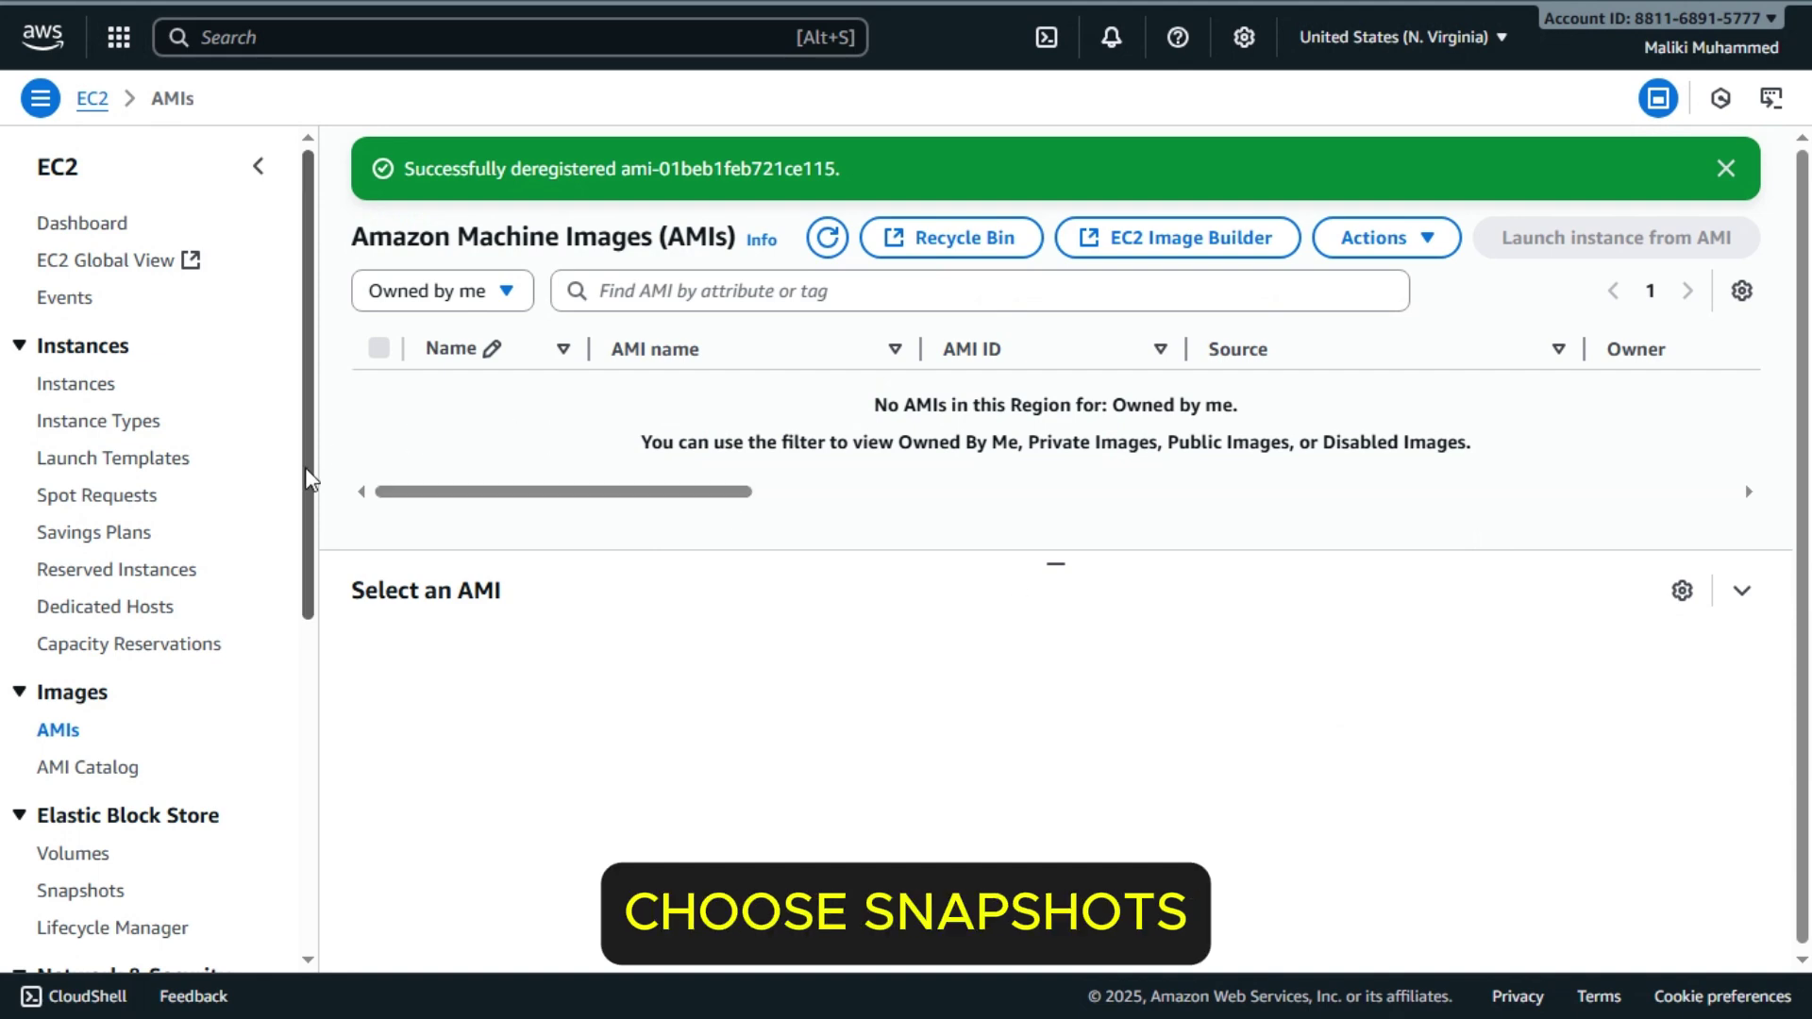
- Delete the EBS snapshot snap-0872ac1de66b3cf95, confirming the deletion with the word delete
{"action": "scroll", "coordinate": [312, 481], "scroll_direction": "down", "scroll_amount": 1}
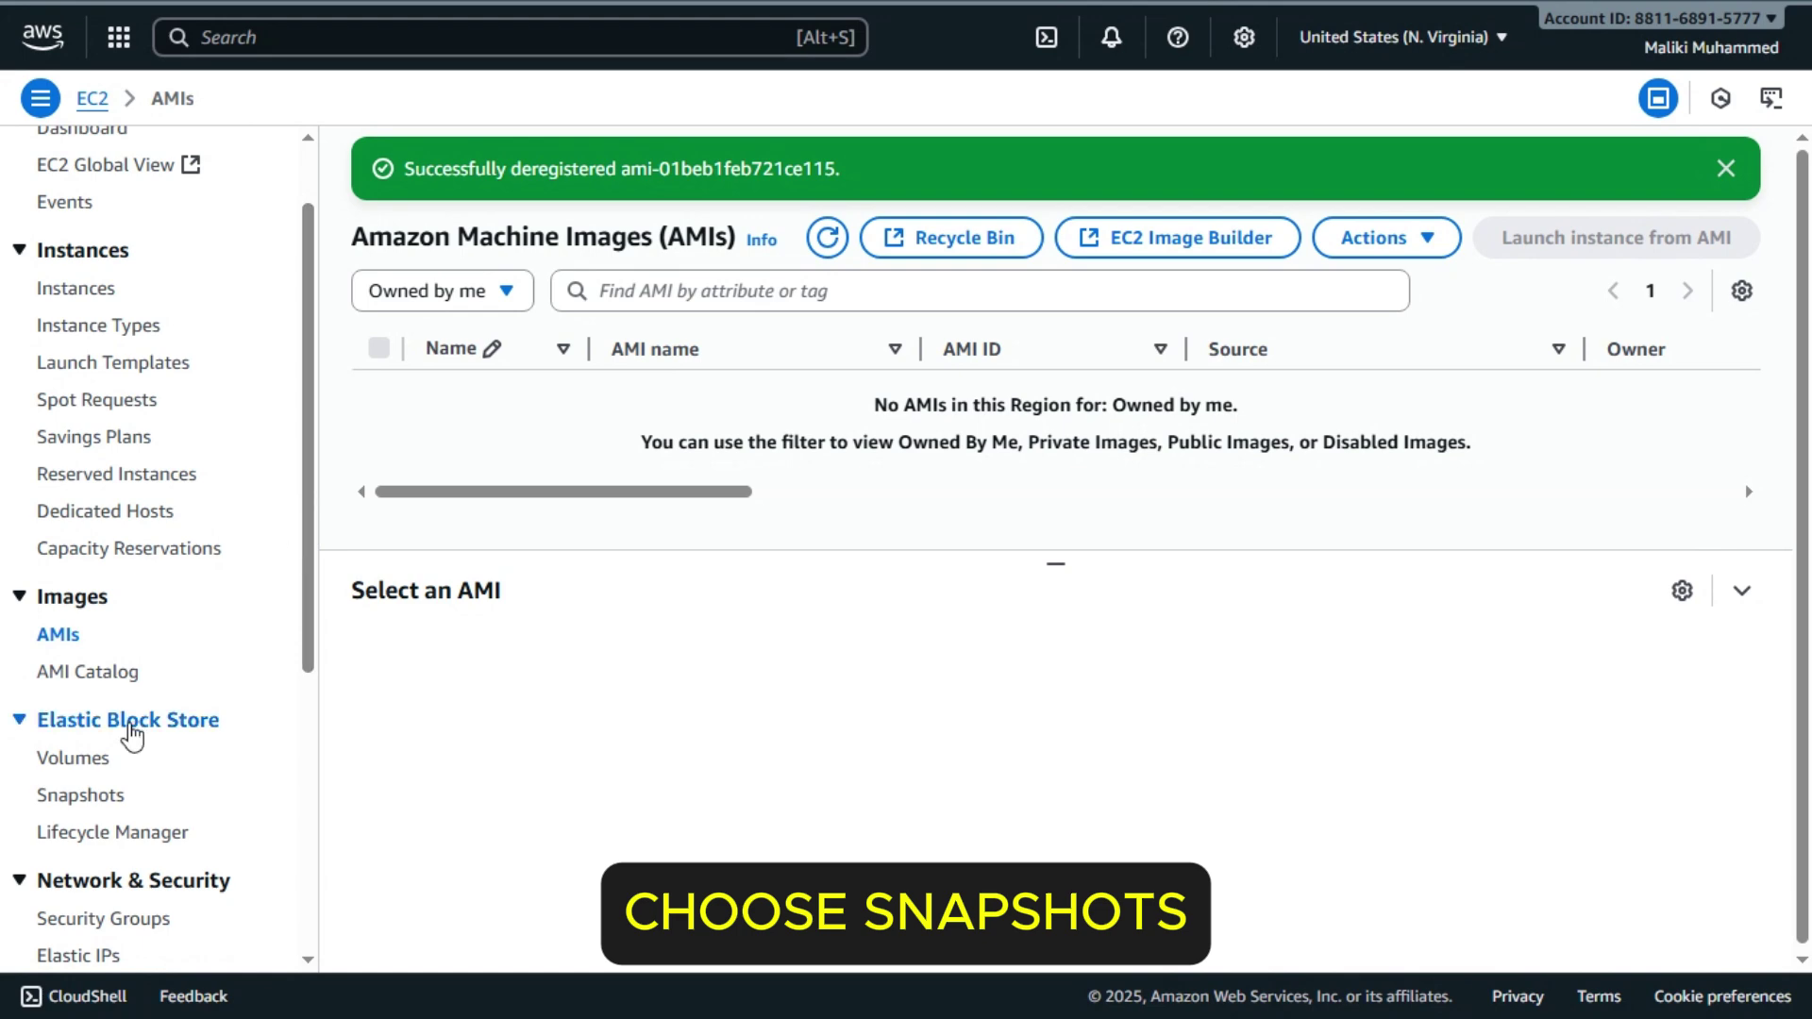
{"action": "left_click", "coordinate": [90, 804]}
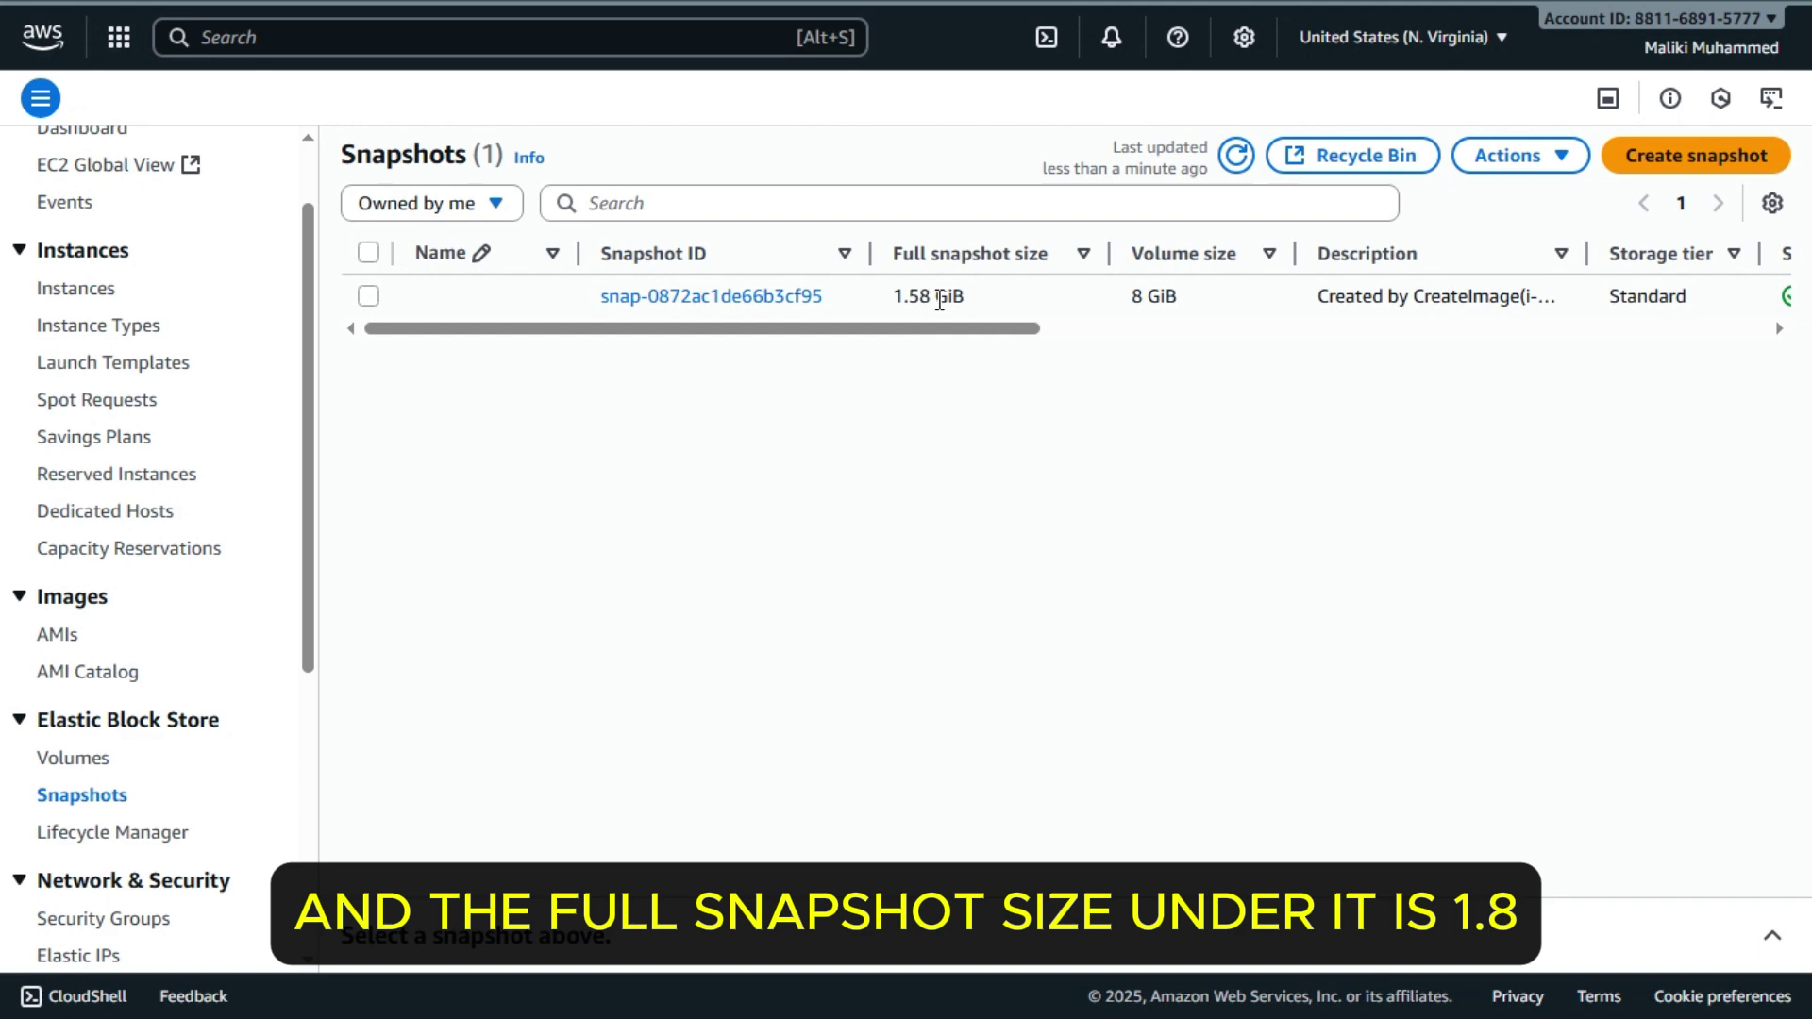
{"action": "left_click", "coordinate": [369, 297]}
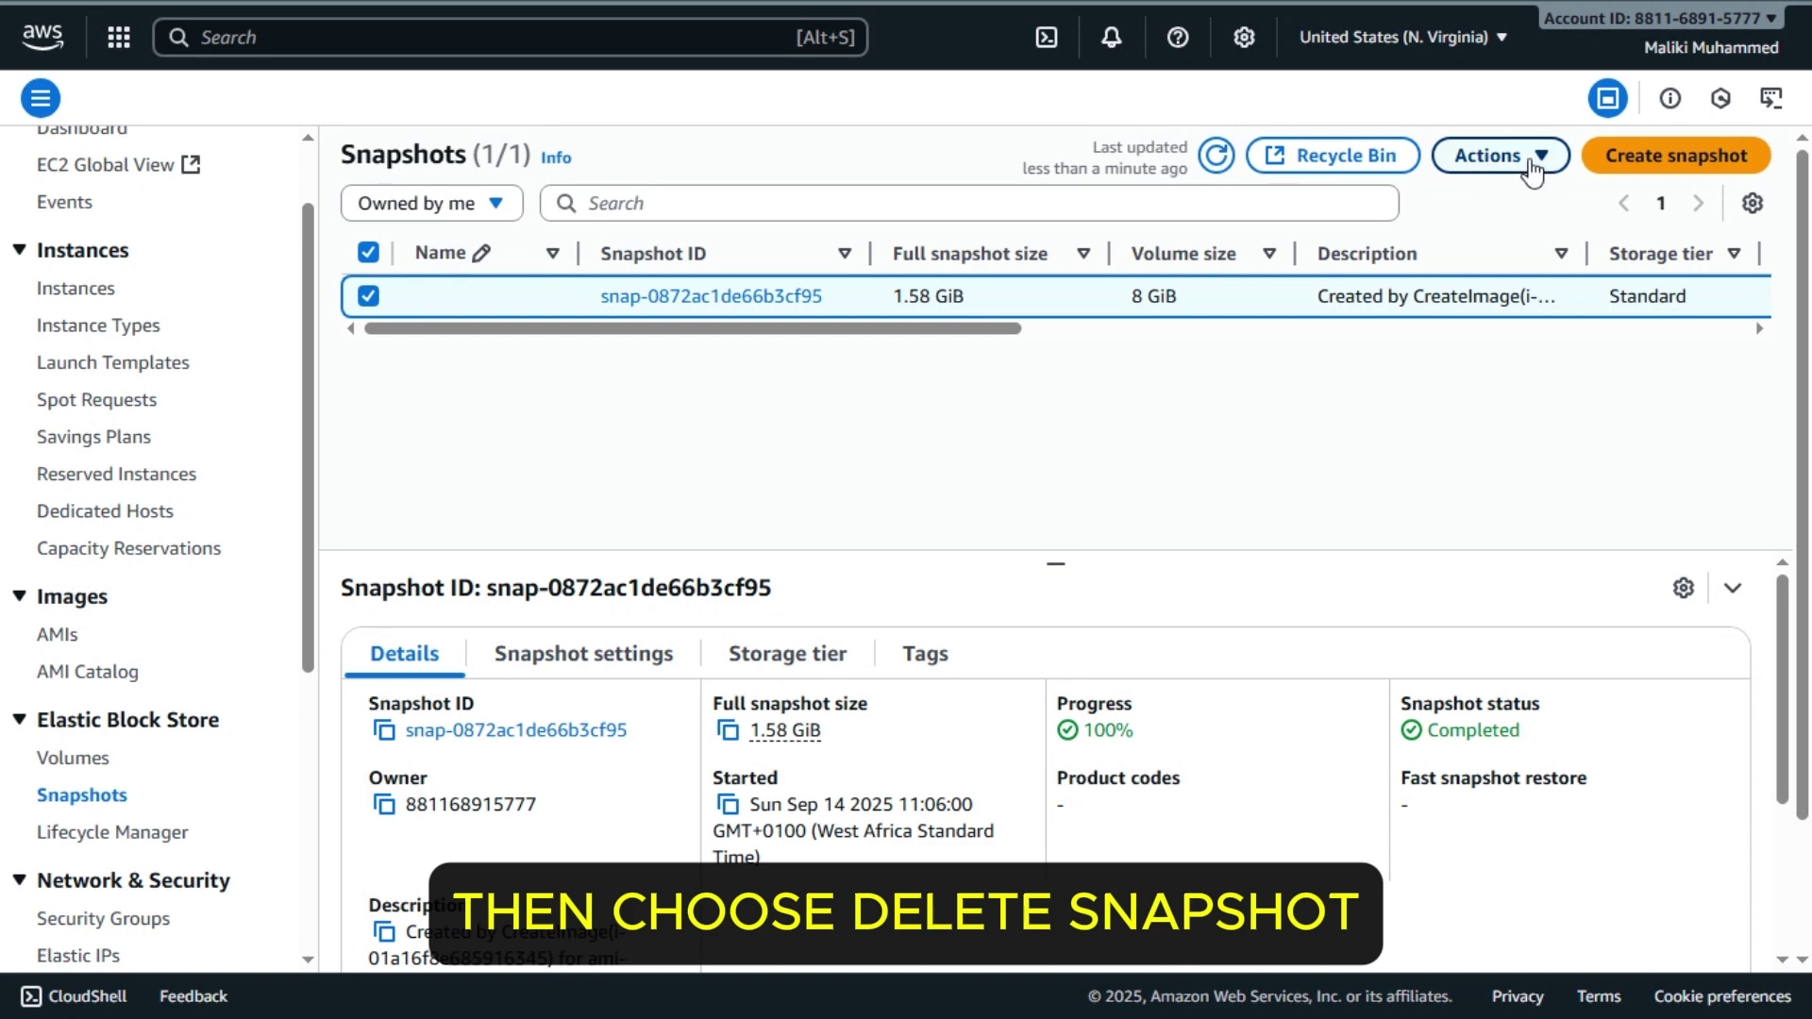
{"action": "left_click", "coordinate": [1530, 160]}
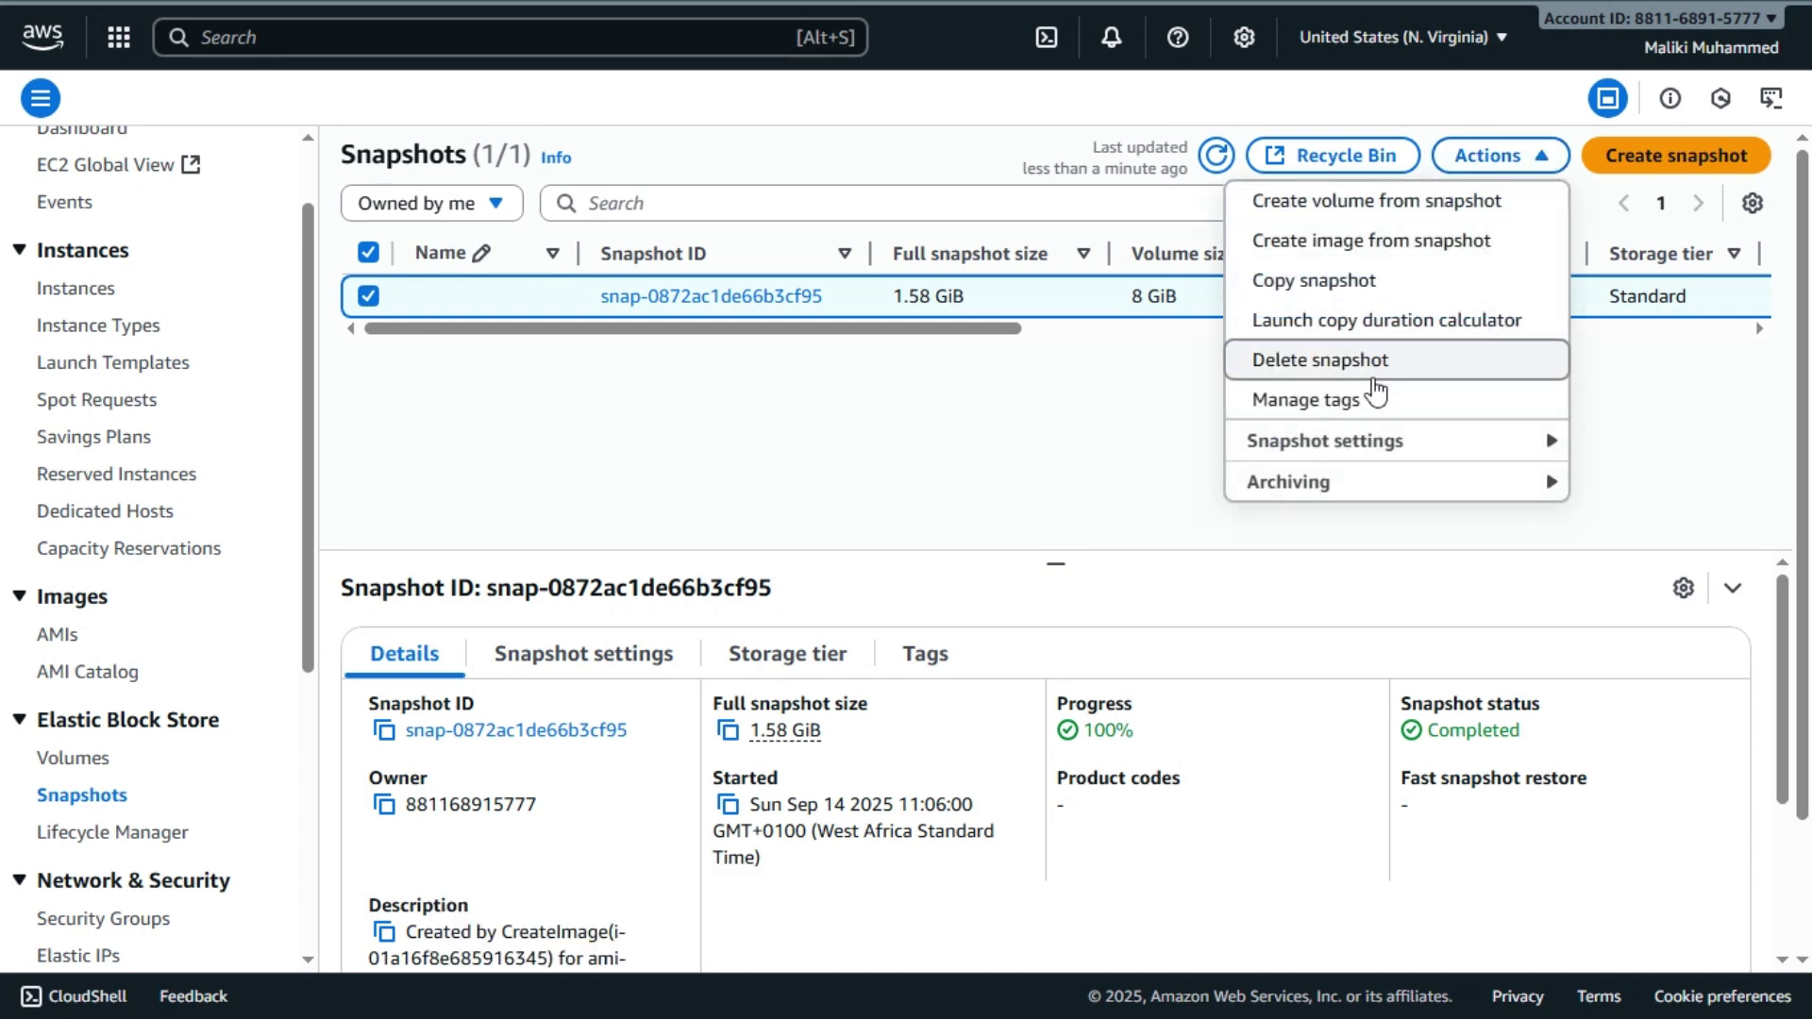
{"action": "left_click", "coordinate": [1374, 362]}
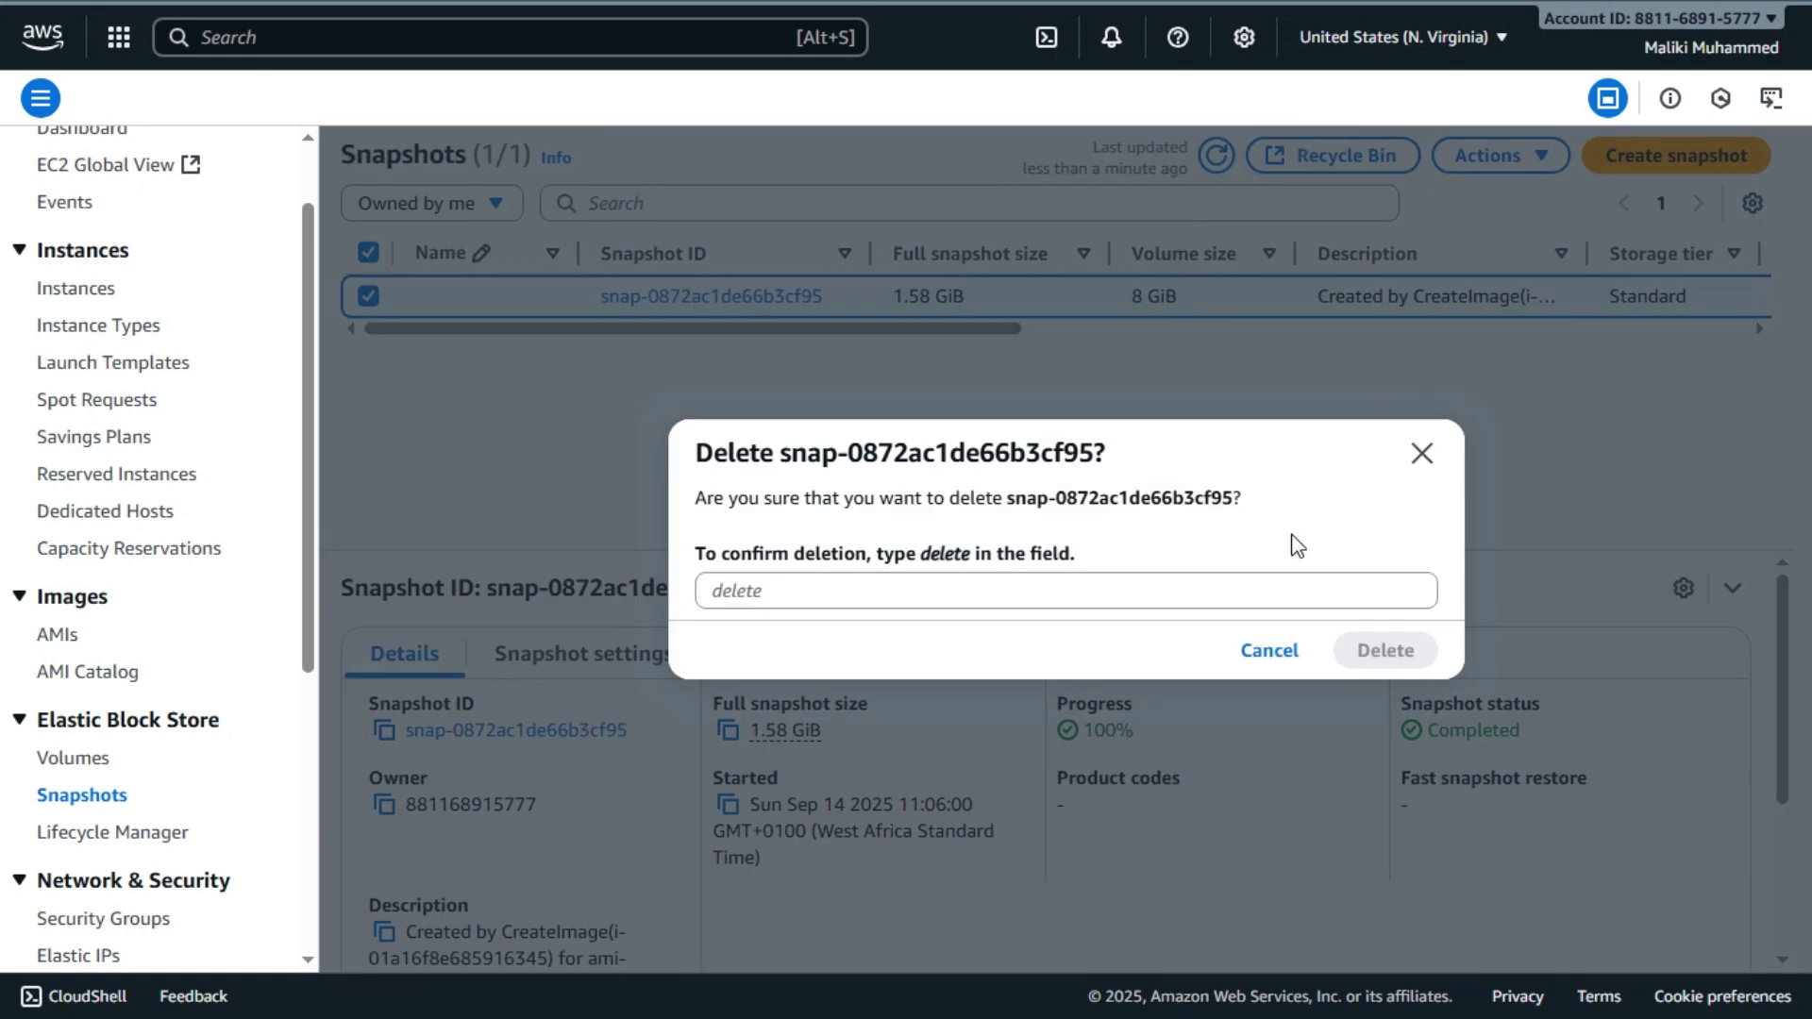
{"action": "left_click", "coordinate": [1050, 596]}
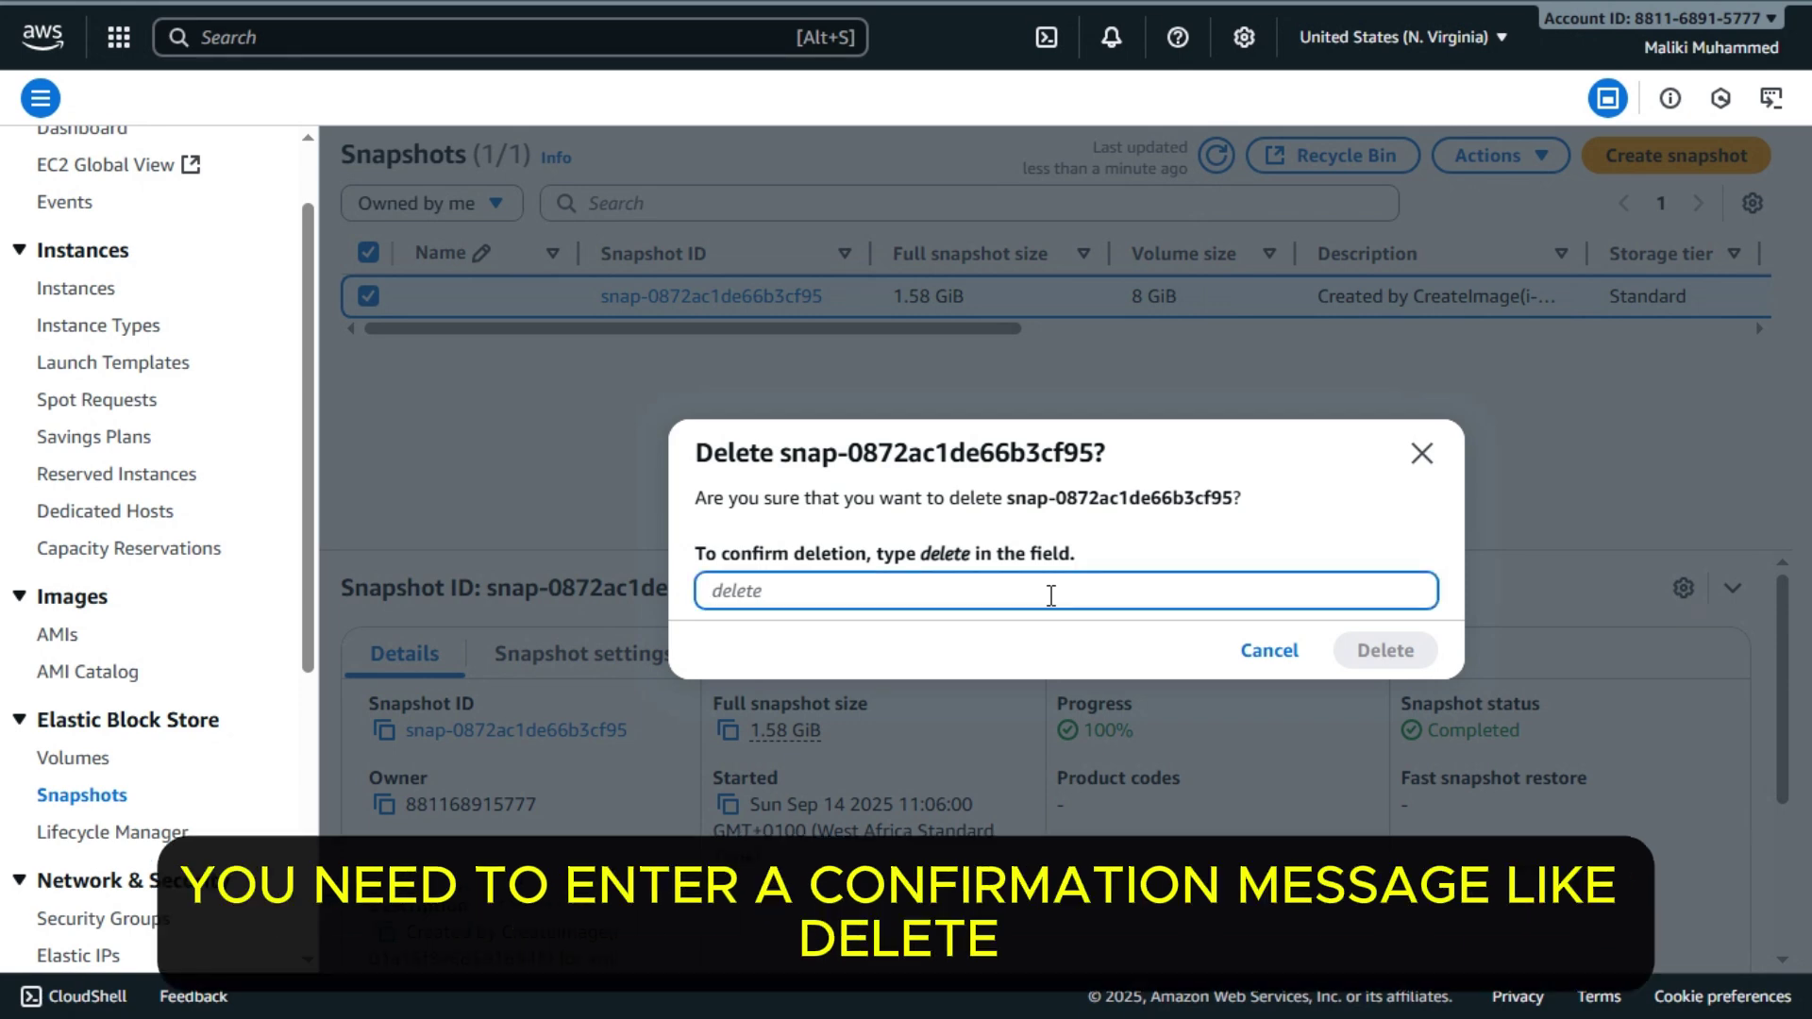
{"action": "type", "text": "del"}
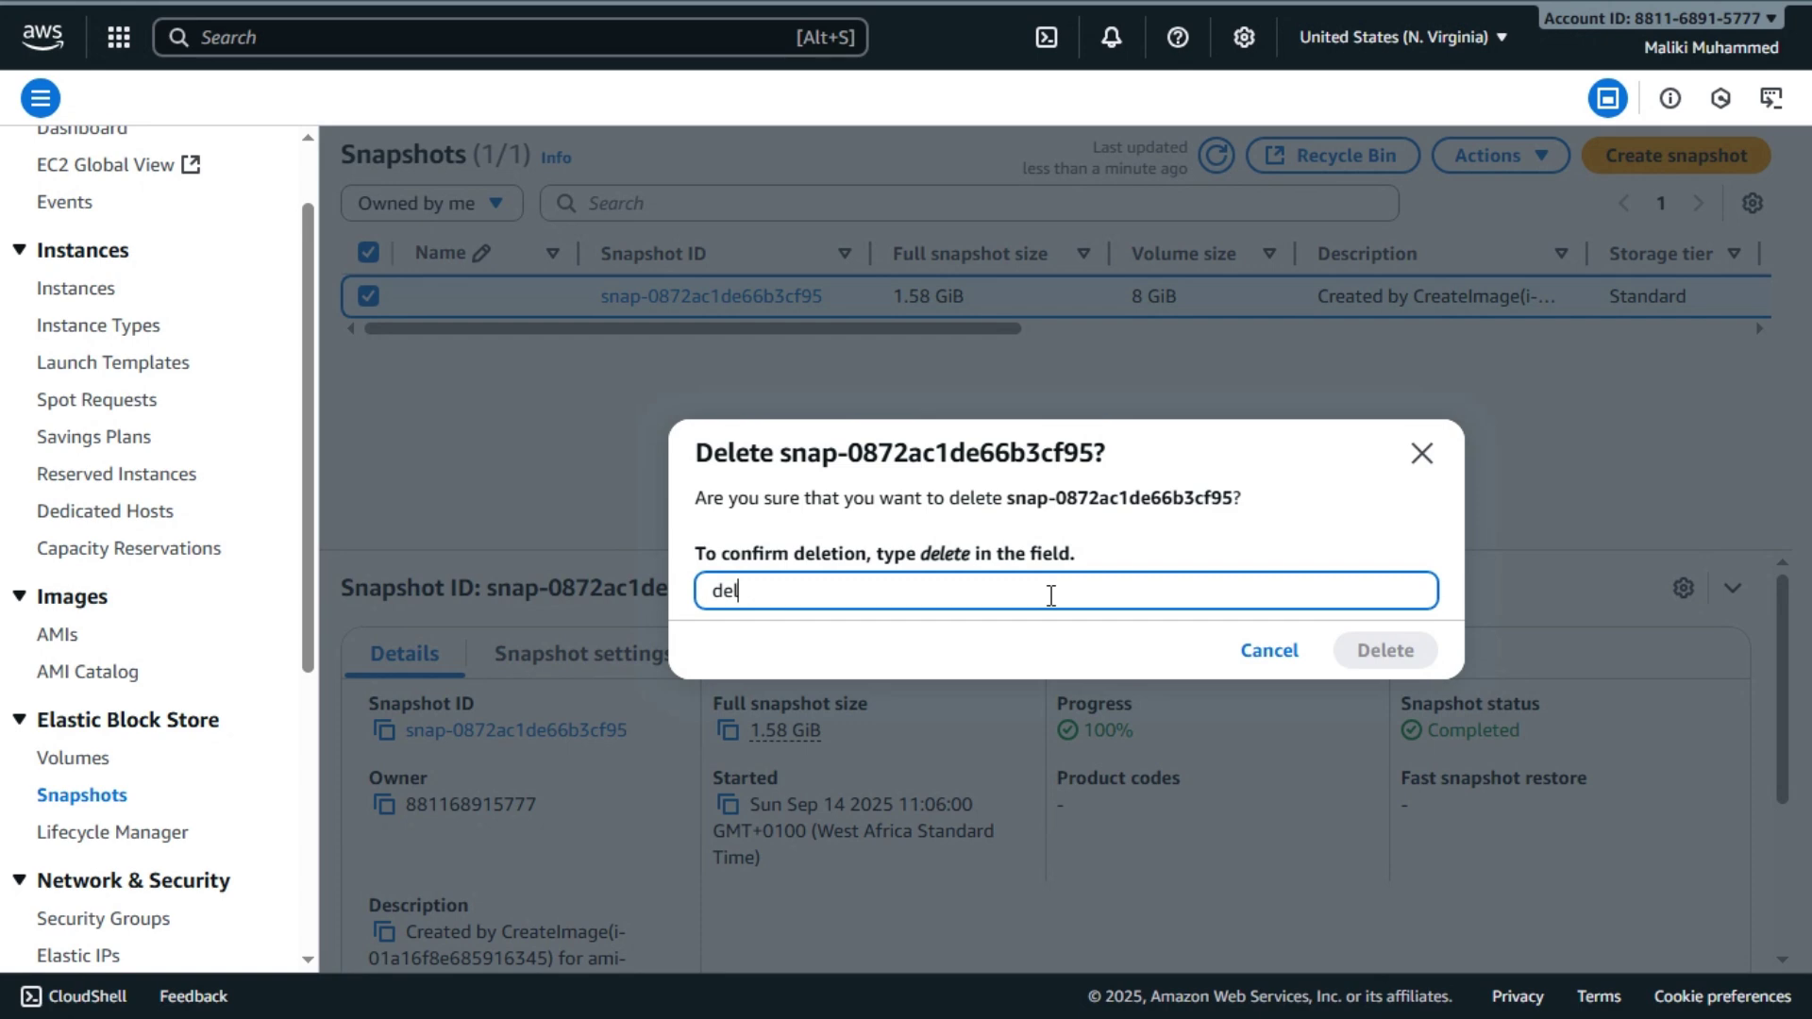
{"action": "type", "text": "ete"}
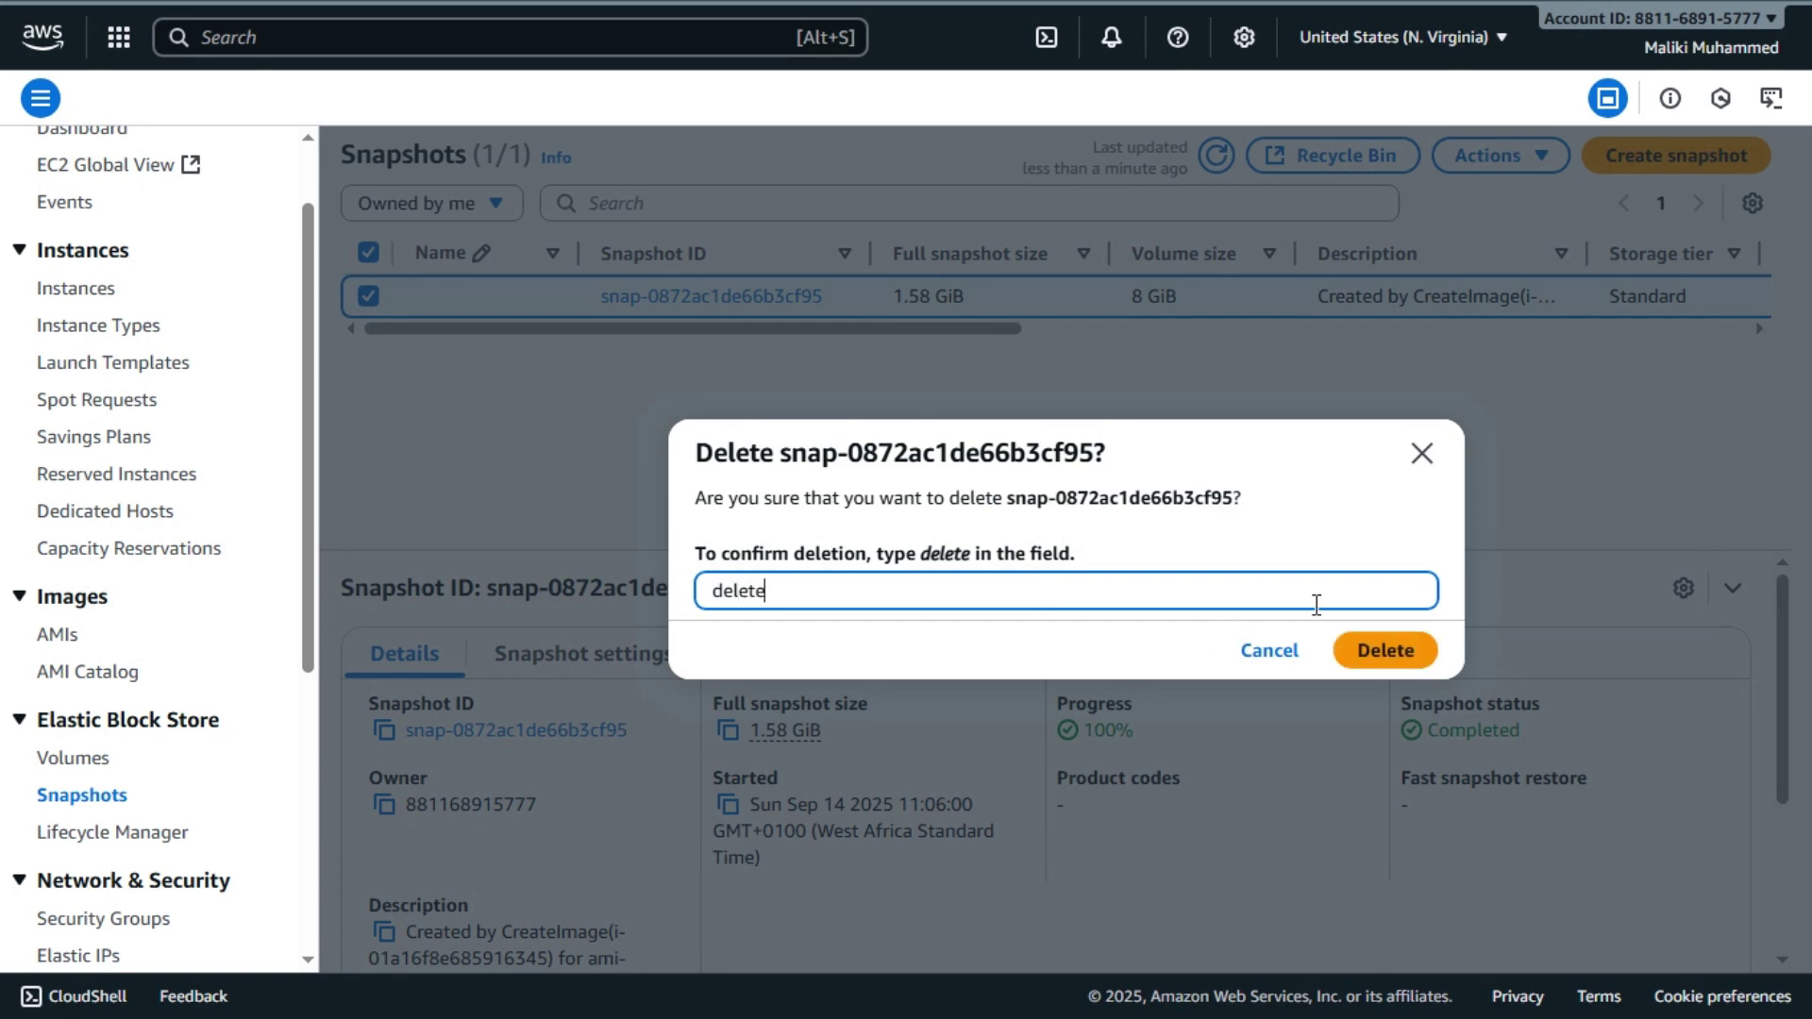
{"action": "left_click", "coordinate": [1396, 658]}
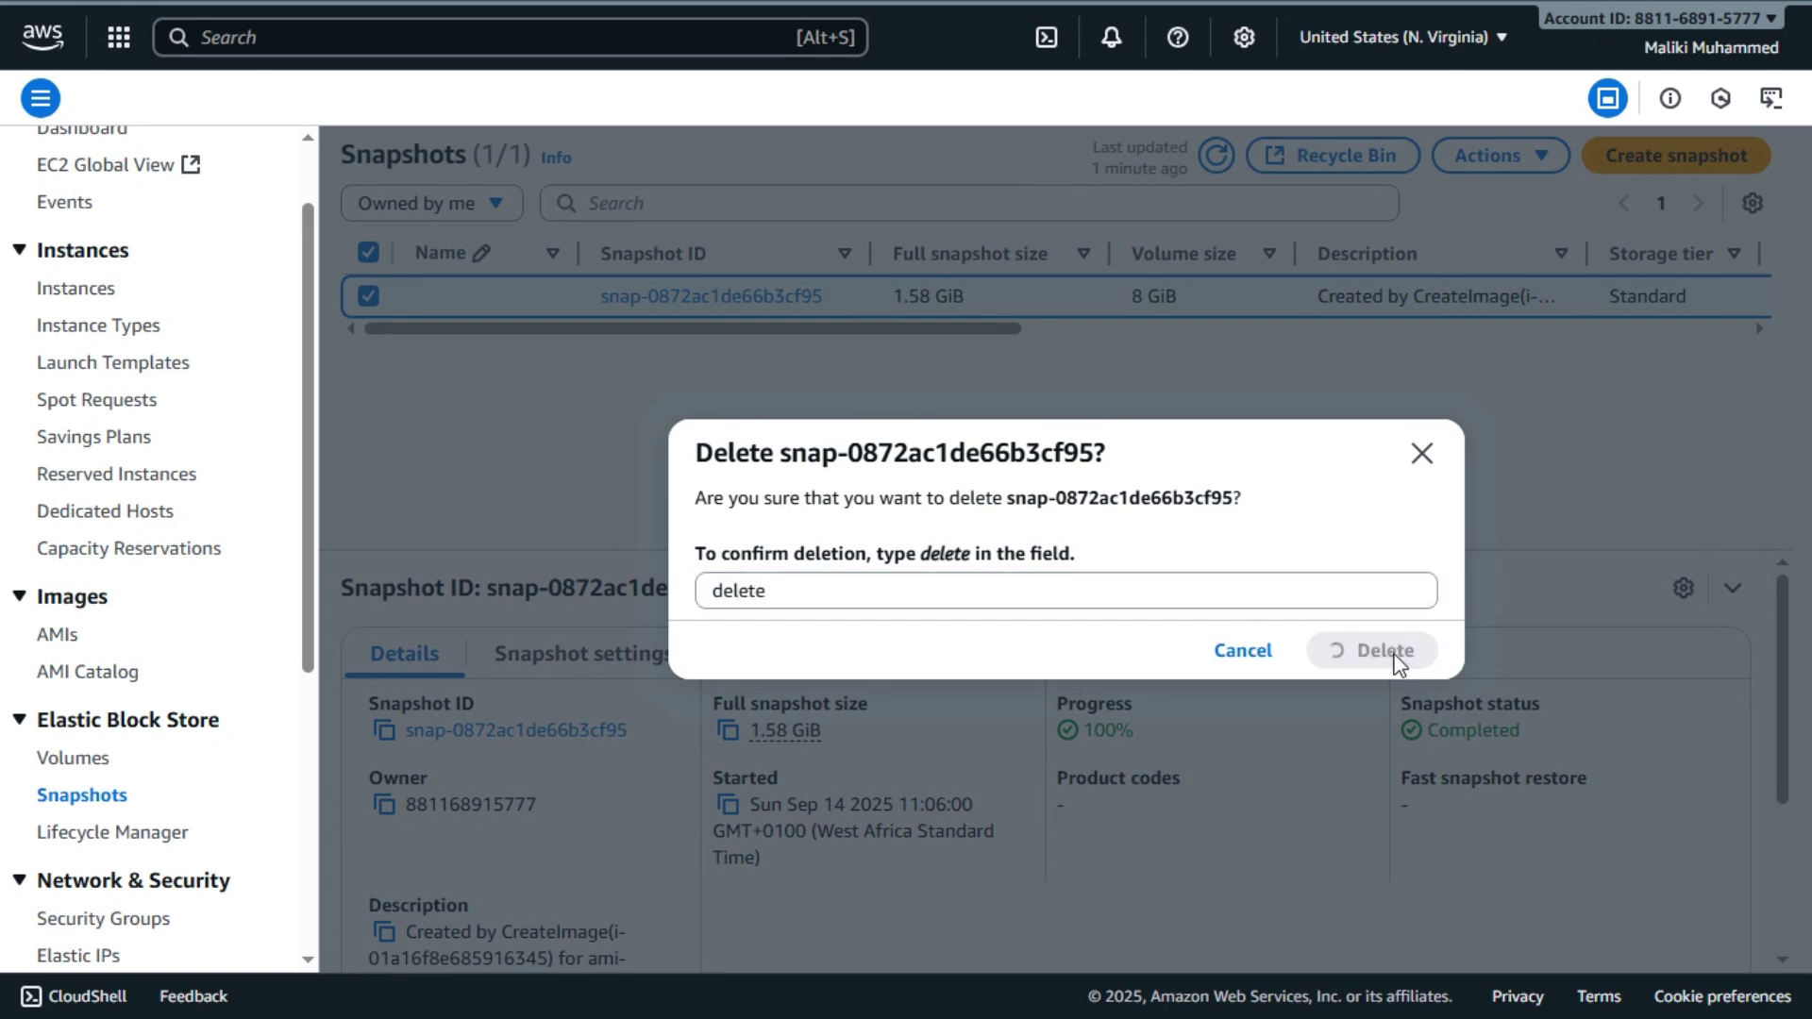